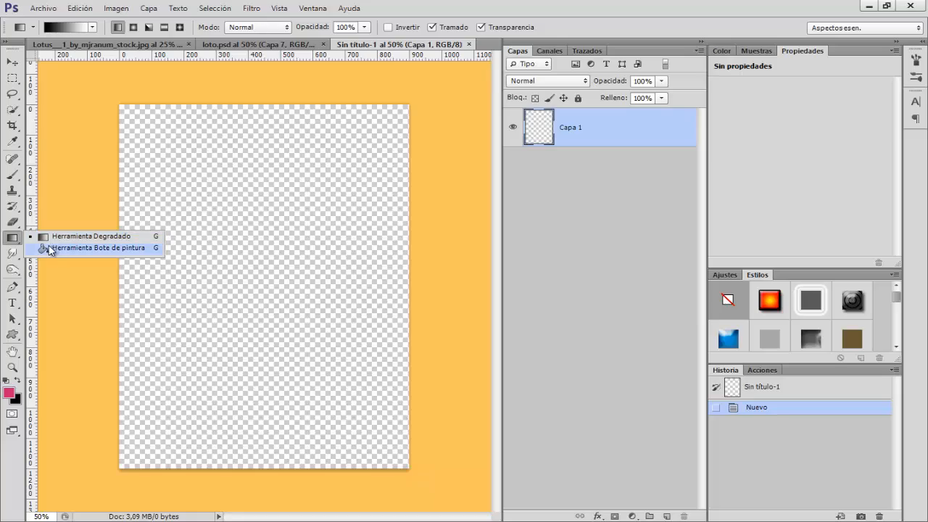
- Fill the empty layer Capa 1 with grey #a6a4a4 using the Paint Bucket tool
{"action": "left_click", "coordinate": [52, 247]}
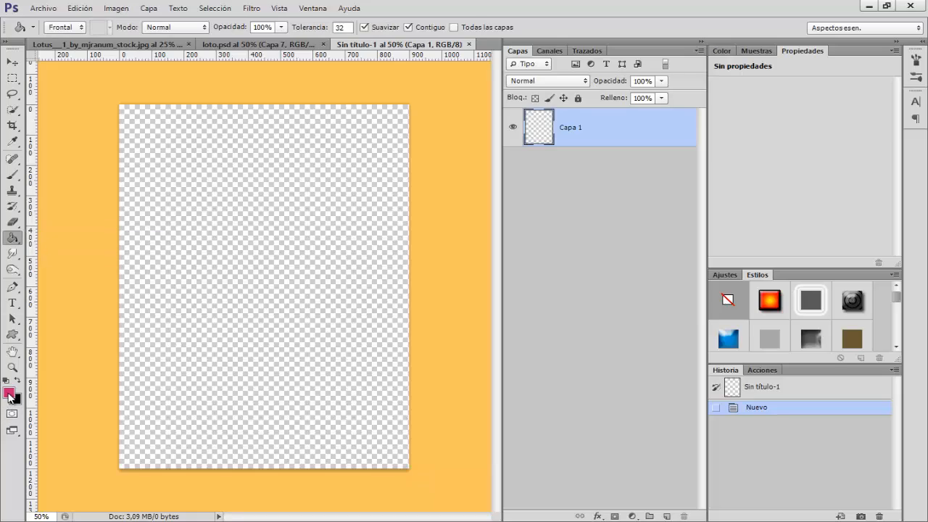
{"action": "left_click", "coordinate": [9, 393]}
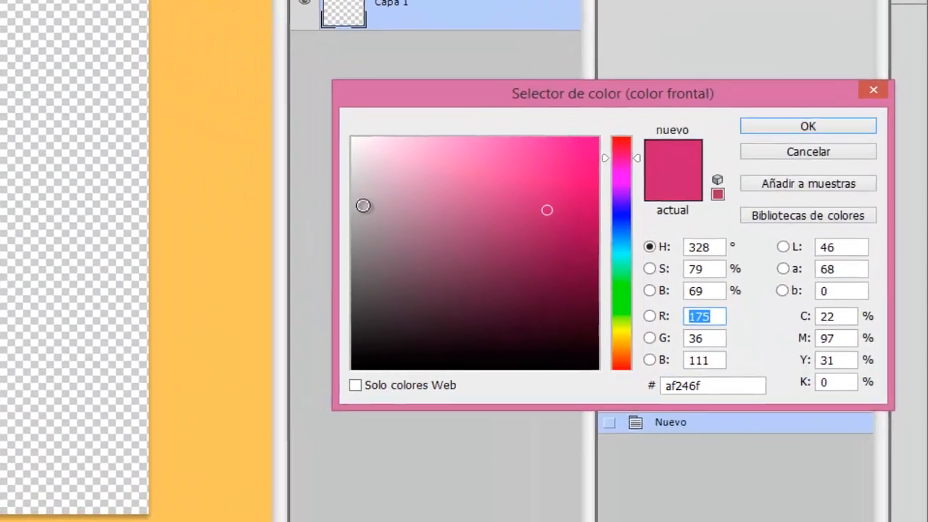
{"action": "left_click", "coordinate": [552, 268]}
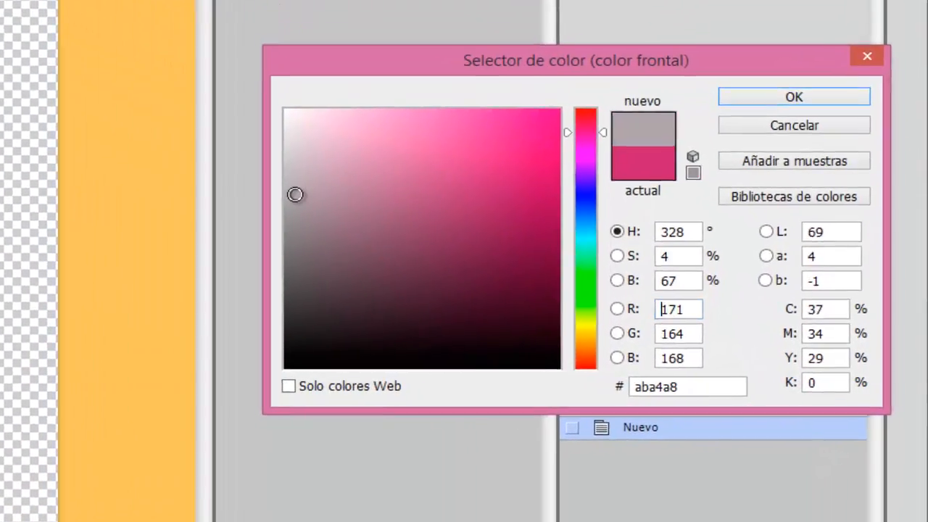
{"action": "left_click_drag", "start_coordinate": [295, 195], "coordinate": [284, 176]}
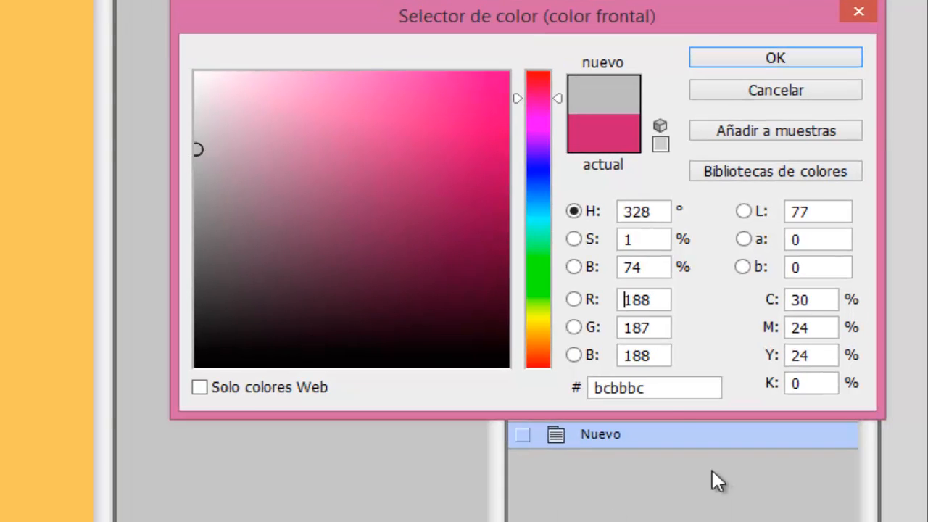
{"action": "double_click", "coordinate": [650, 388]}
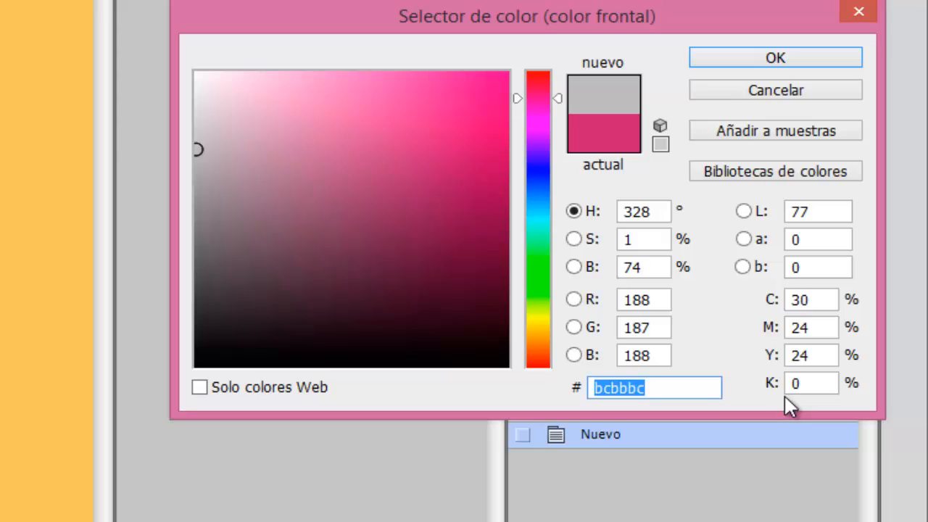
{"action": "type", "text": "a6a4a4"}
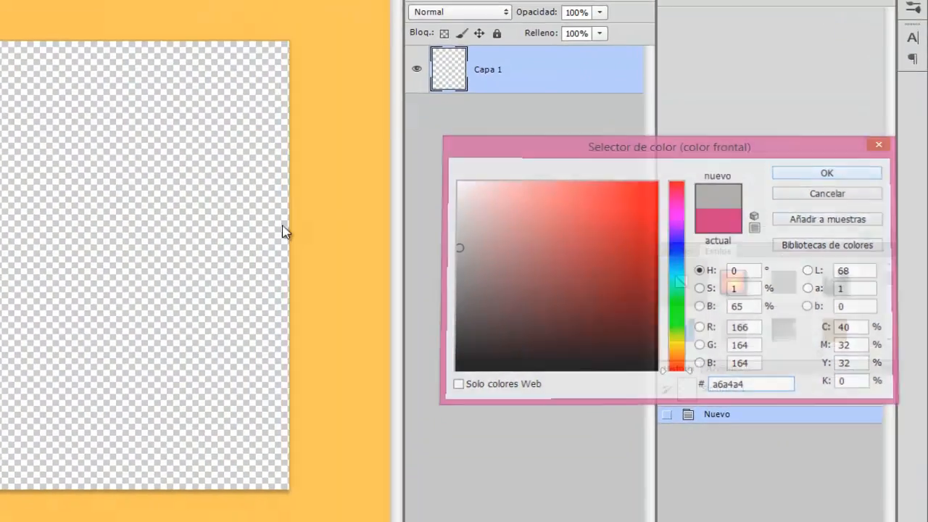
{"action": "left_click", "coordinate": [792, 93]}
{"action": "left_click", "coordinate": [363, 264]}
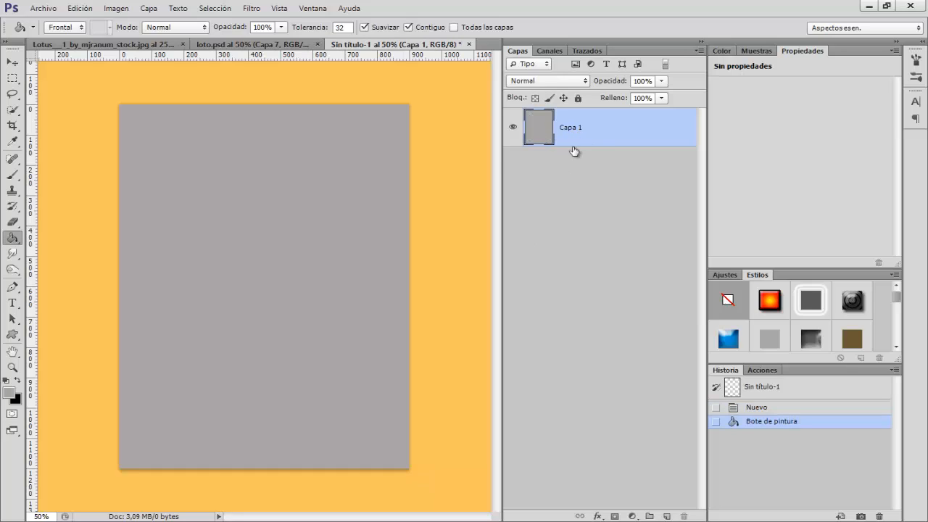
- Place the image Textura bokeh.jpg into the document
{"action": "left_click", "coordinate": [43, 8]}
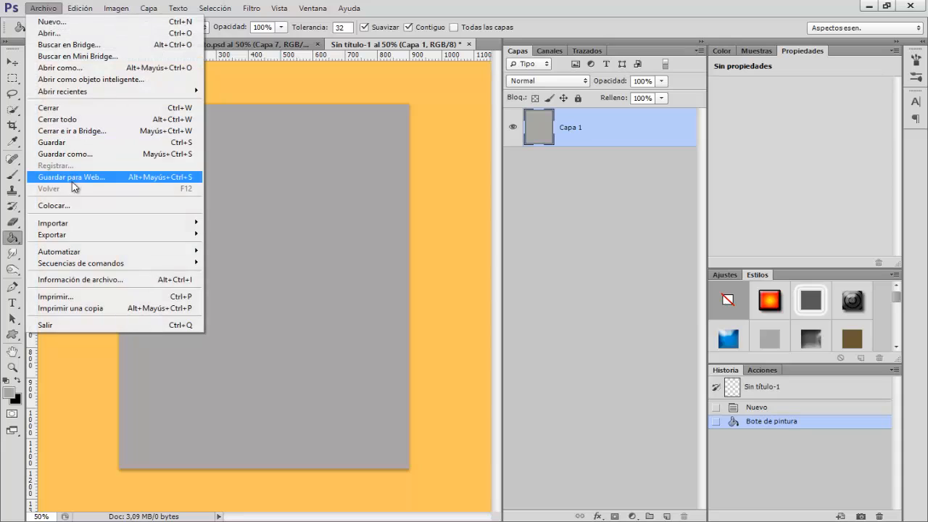
{"action": "left_click", "coordinate": [181, 205]}
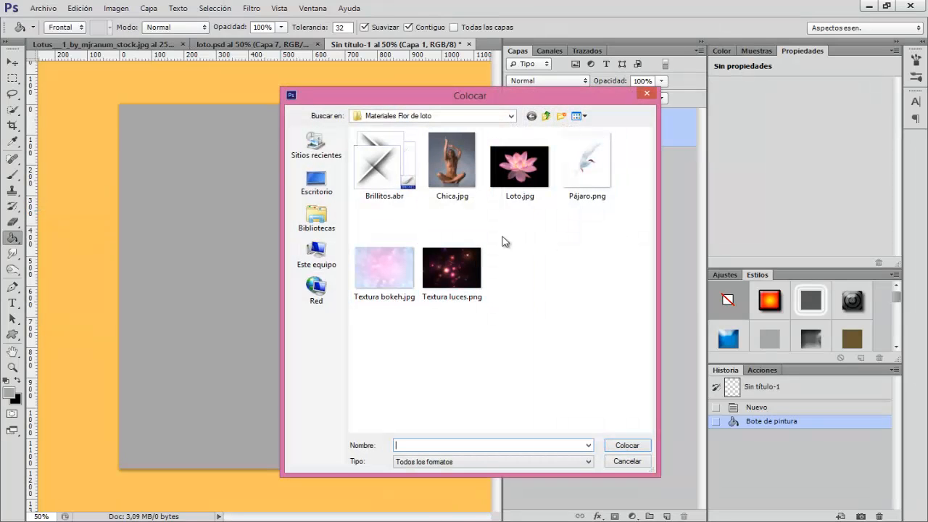
{"action": "left_click", "coordinate": [390, 278]}
{"action": "left_click", "coordinate": [616, 445]}
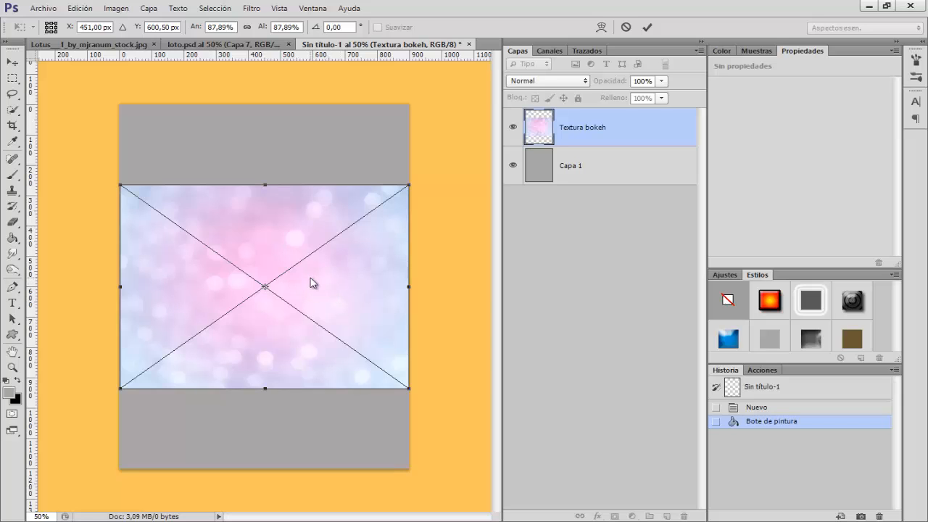
- Rotate the placed bokeh texture 90° clockwise and scale it proportionally from its centre to about 127% to cover the canvas
{"action": "right_click", "coordinate": [310, 279]}
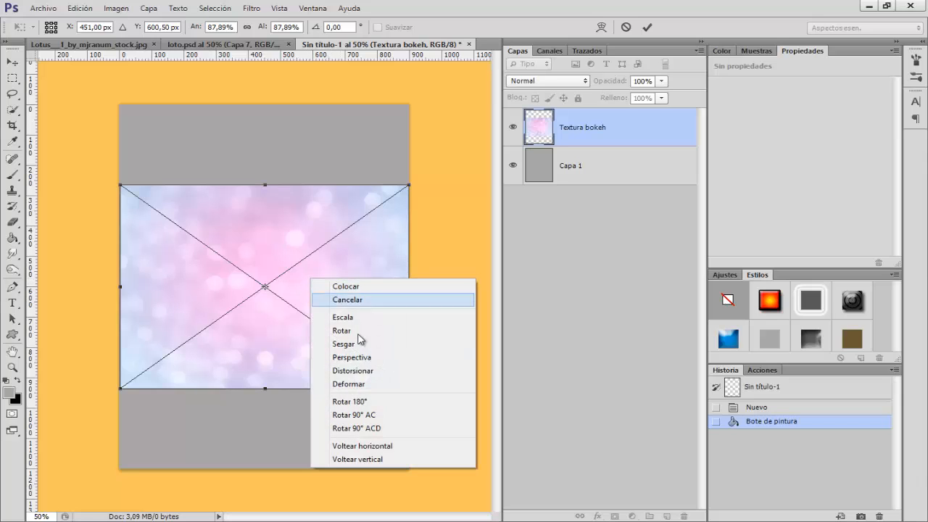
{"action": "left_click", "coordinate": [378, 418]}
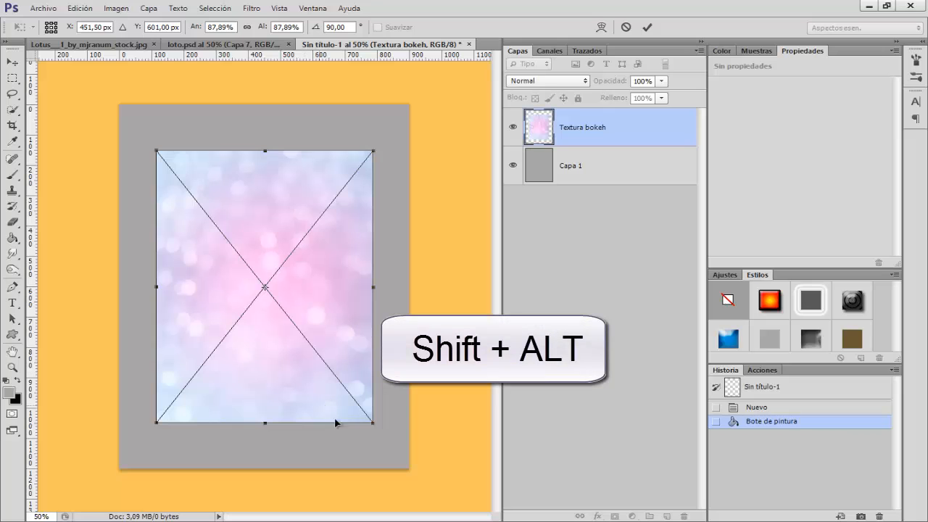
{"action": "left_click_drag", "start_coordinate": [377, 428], "coordinate": [429, 487]}
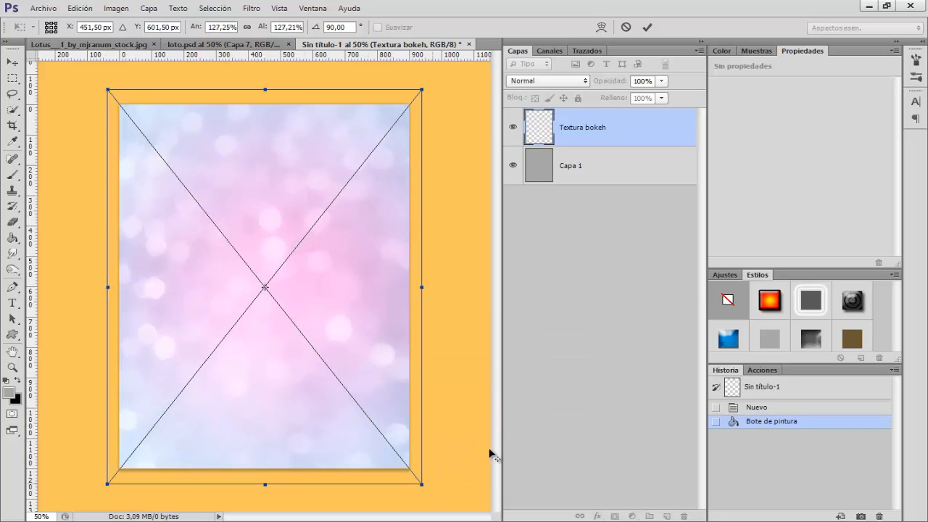
{"action": "key", "text": "Return"}
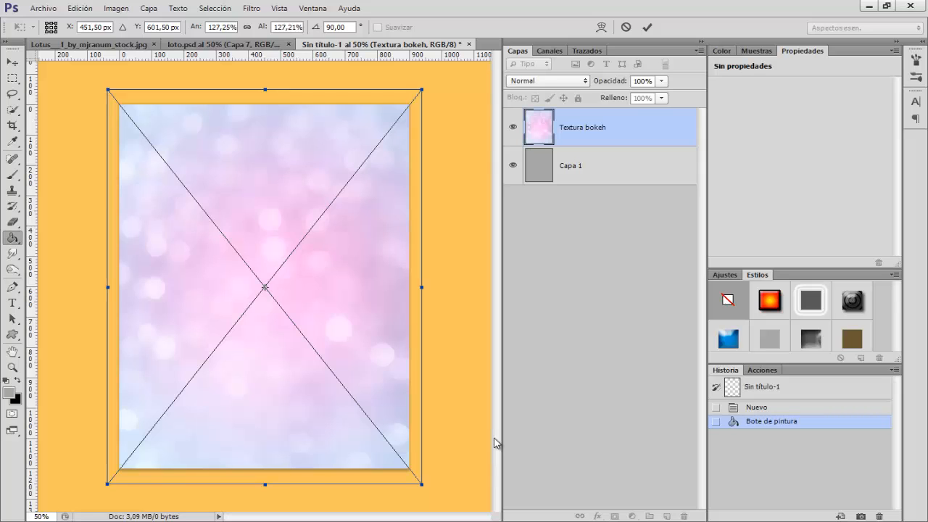
- Set the Textura bokeh layer's blend mode to Luminosidad and compare the effect by toggling both layers' visibility
{"action": "left_click", "coordinate": [537, 81]}
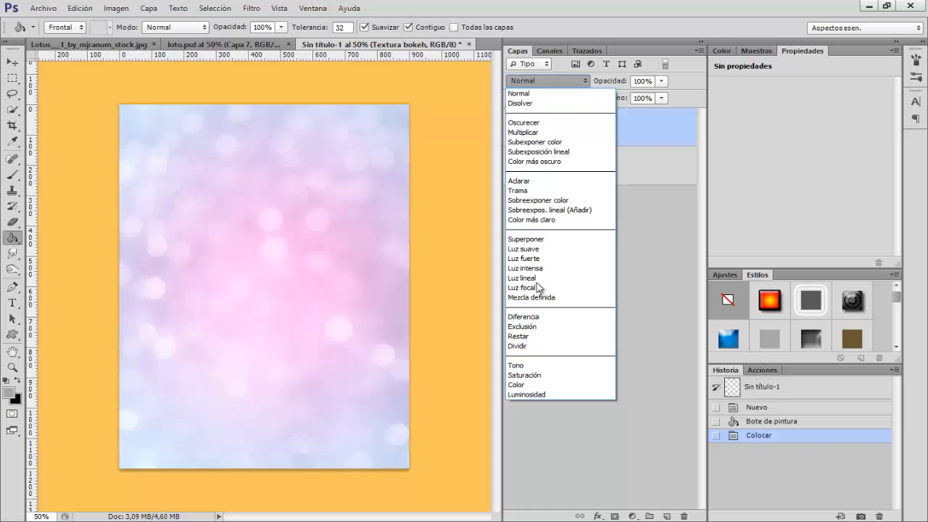
{"action": "left_click", "coordinate": [530, 394]}
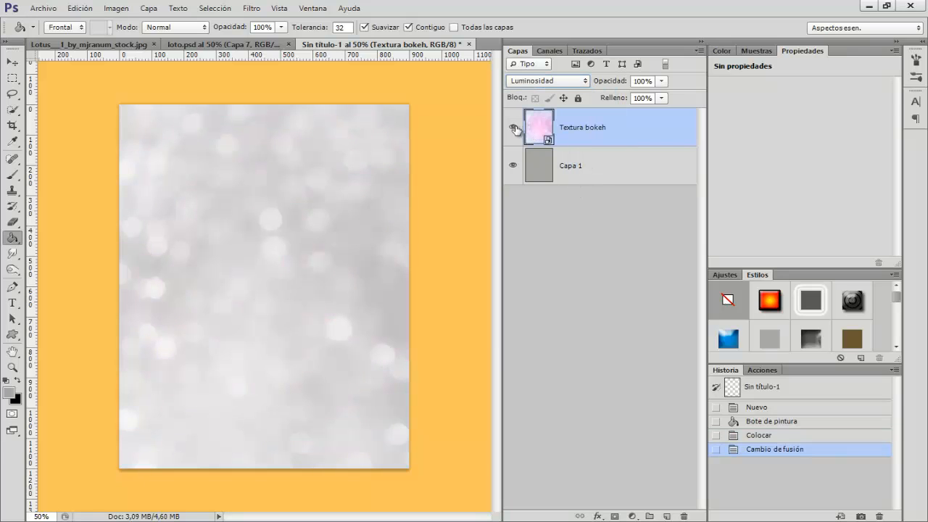
{"action": "left_click", "coordinate": [514, 168]}
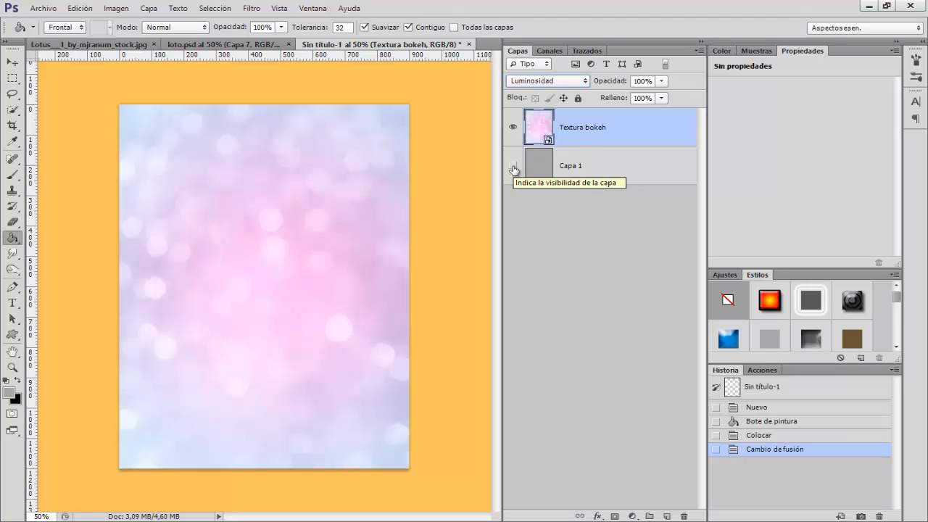
{"action": "left_click", "coordinate": [513, 169]}
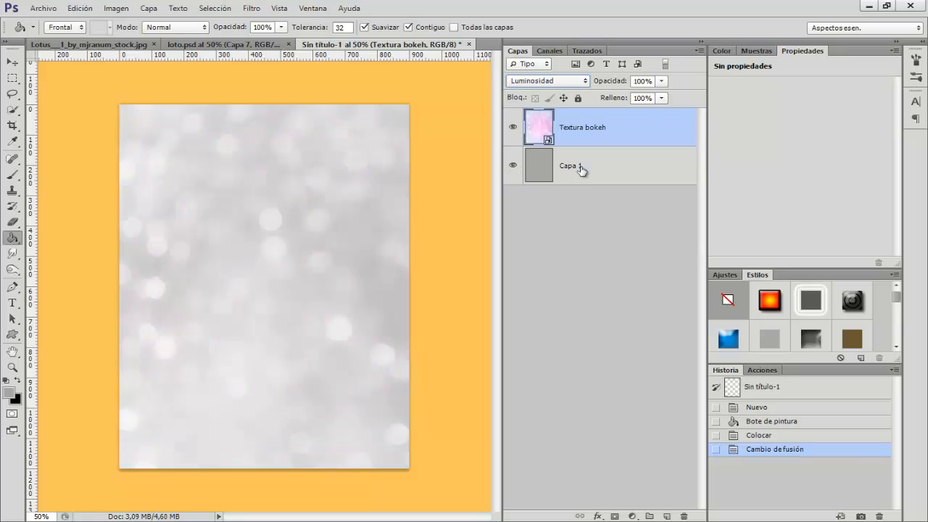
{"action": "left_click", "coordinate": [514, 128]}
{"action": "left_click", "coordinate": [513, 128]}
- Add a Photo Filter adjustment layer above the bokeh texture with the filter set to Rojo
{"action": "left_click", "coordinate": [632, 516]}
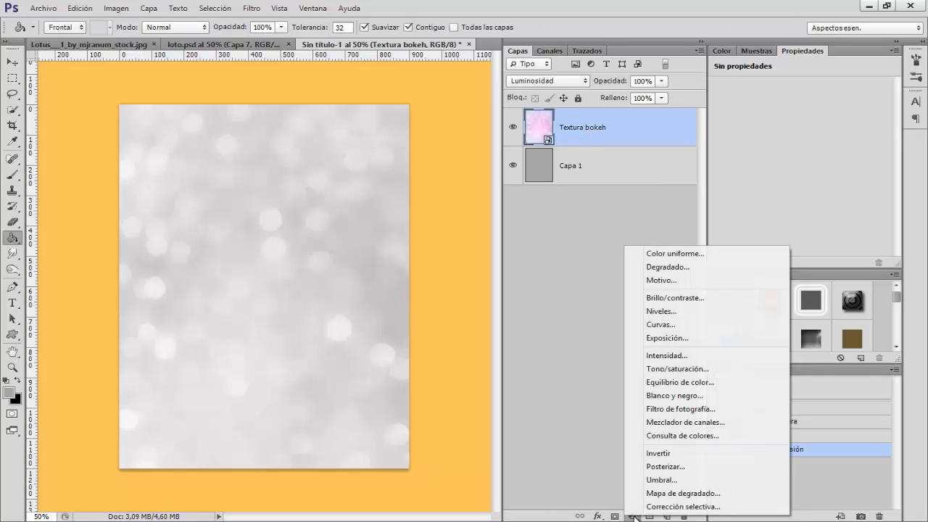
{"action": "left_click", "coordinate": [673, 414]}
{"action": "left_click", "coordinate": [788, 91]}
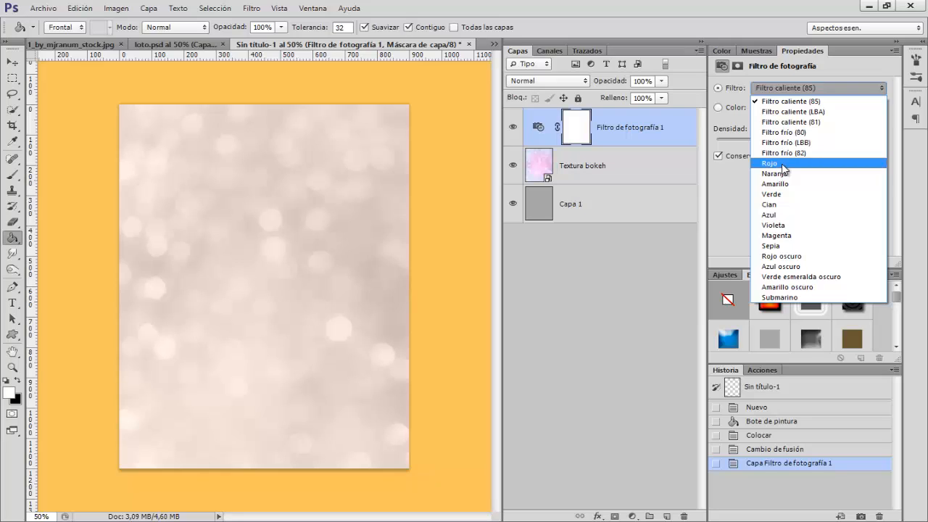
{"action": "left_click", "coordinate": [784, 165]}
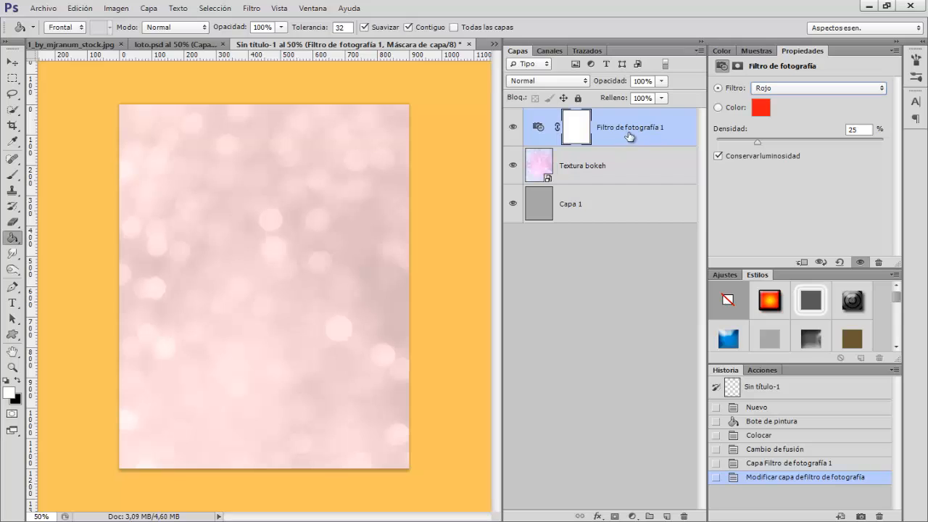
- Group the photo filter, bokeh texture and grey layers and name the group Fondo
{"action": "left_click", "coordinate": [581, 211], "text": "shift"}
{"action": "key", "text": "ctrl+g"}
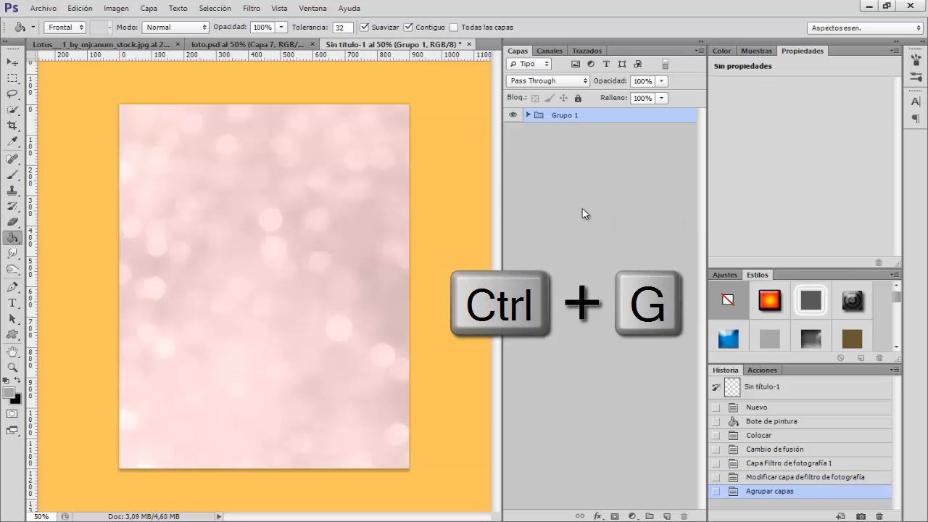
{"action": "double_click", "coordinate": [562, 113]}
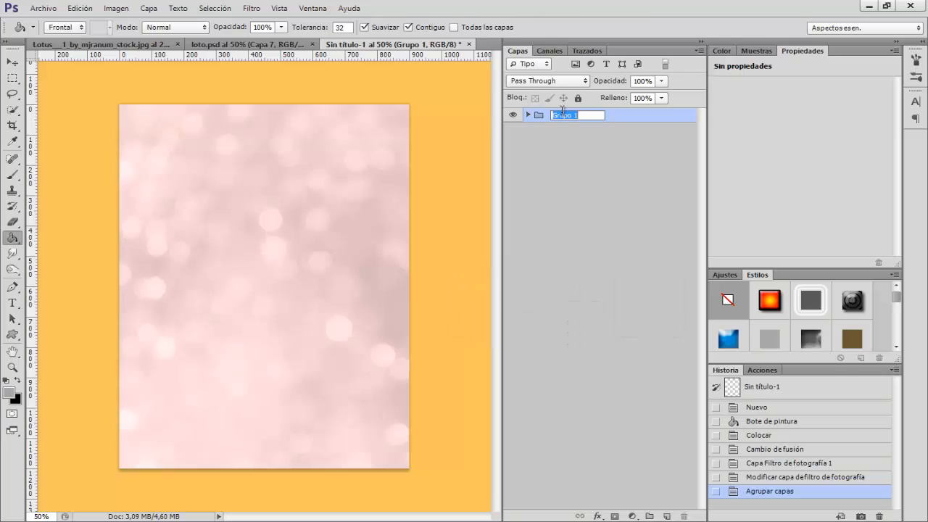
{"action": "type", "text": "Fondo"}
{"action": "key", "text": "Return"}
- Open the image Loto.jpg from the Materiales Flor de loto folder
{"action": "left_click", "coordinate": [42, 8]}
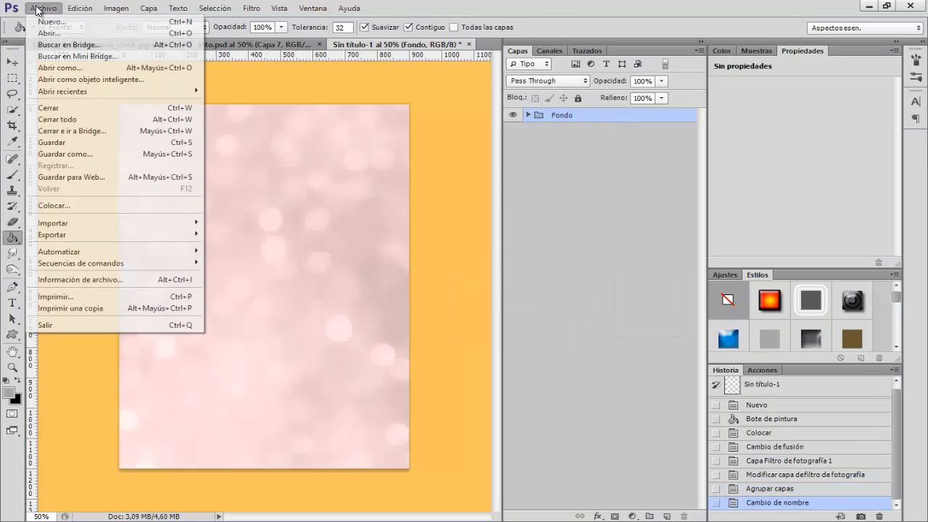
{"action": "left_click", "coordinate": [45, 33]}
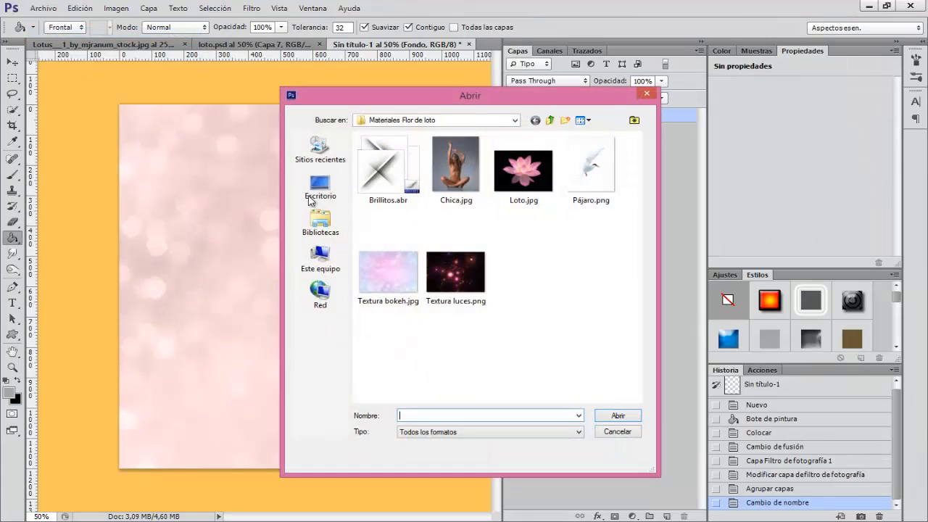
{"action": "left_click", "coordinate": [504, 182]}
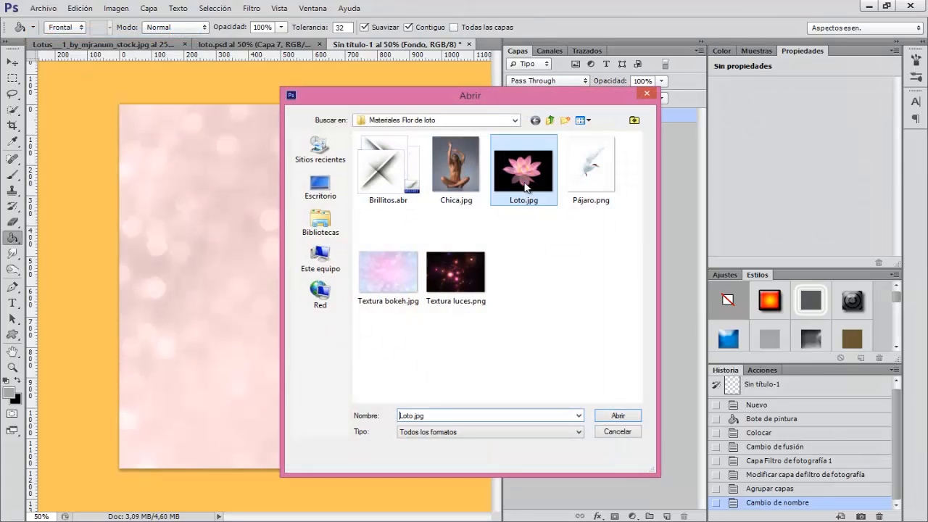
{"action": "left_click", "coordinate": [617, 418]}
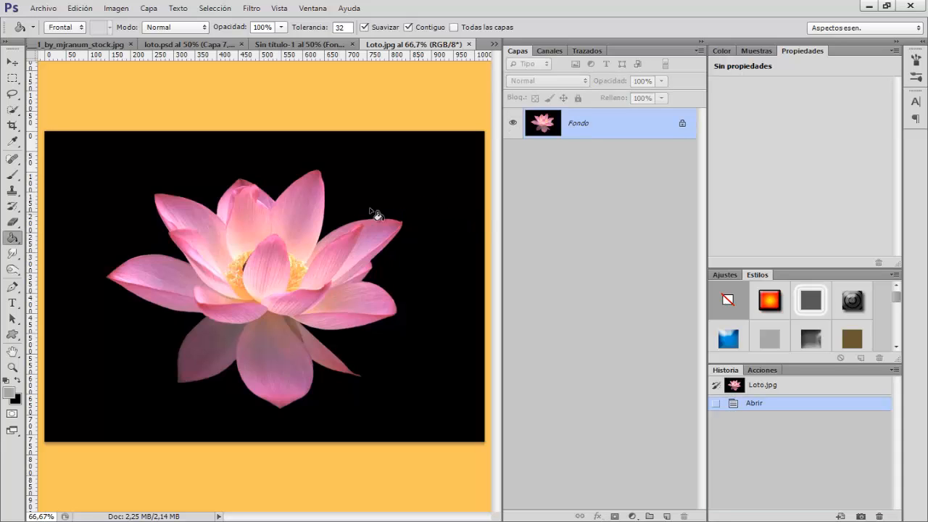
- Select the black background around the lotus with Color Range, sampling the black with a tolerance of 50
{"action": "left_click", "coordinate": [213, 10]}
{"action": "left_click", "coordinate": [235, 115]}
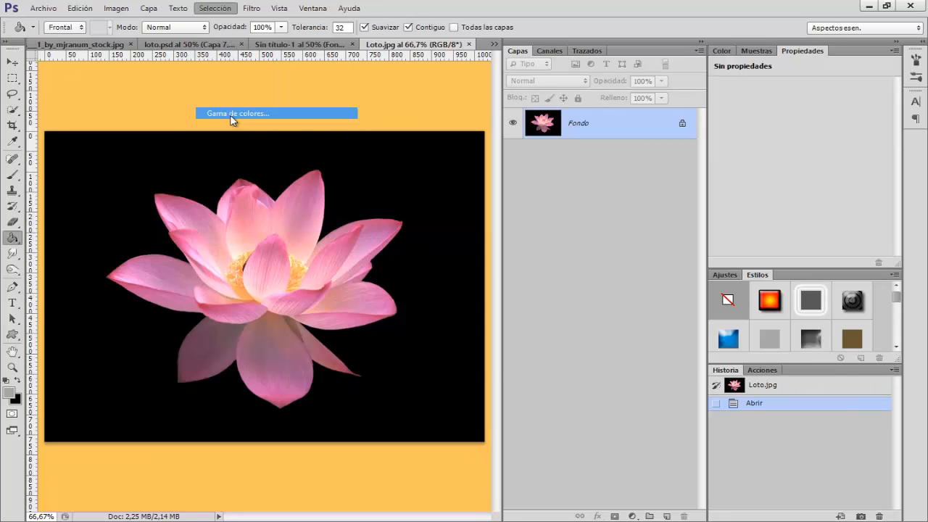
{"action": "left_click", "coordinate": [126, 196]}
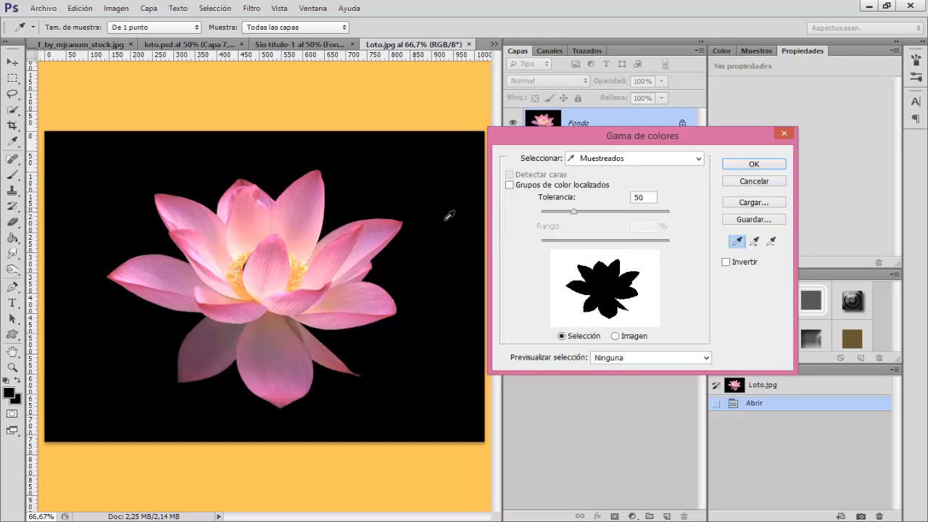
{"action": "left_click", "coordinate": [737, 166]}
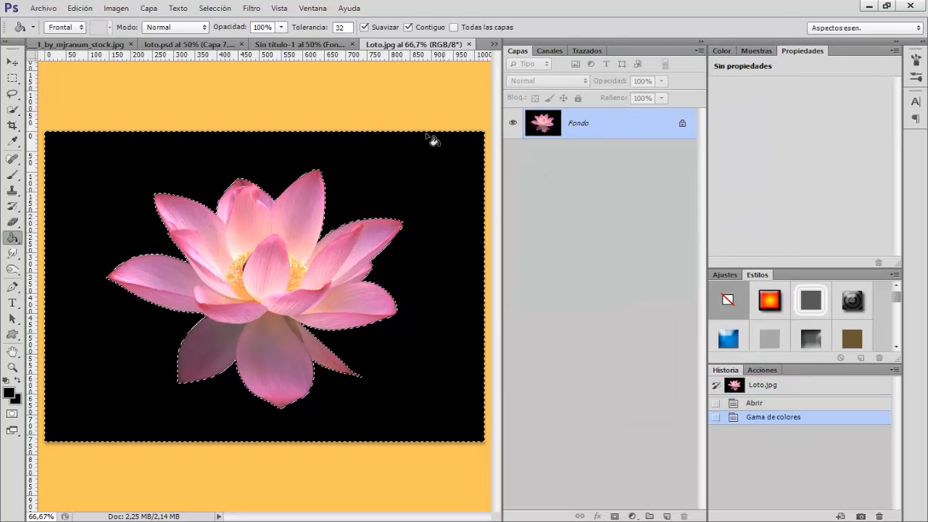
- Invert the selection to the lotus flower and add a layer mask that hides the black background
{"action": "left_click", "coordinate": [215, 8]}
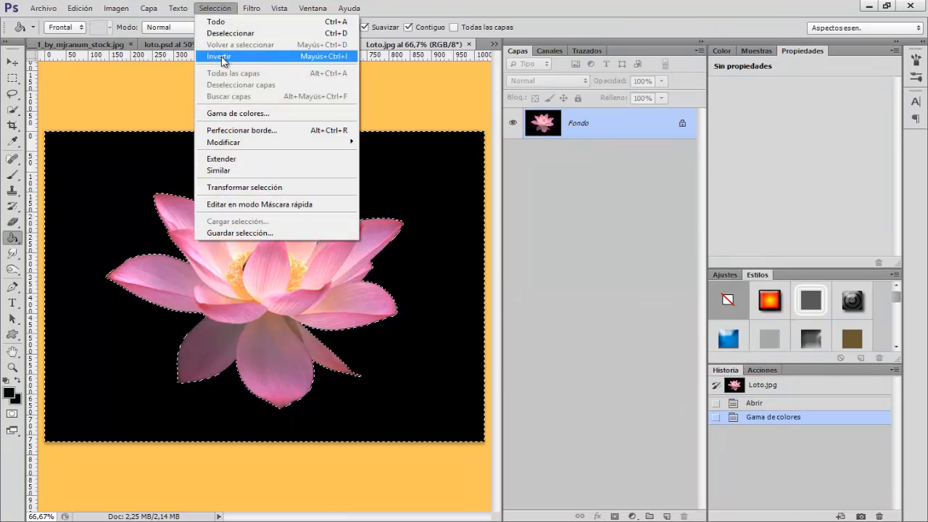
{"action": "left_click", "coordinate": [219, 55]}
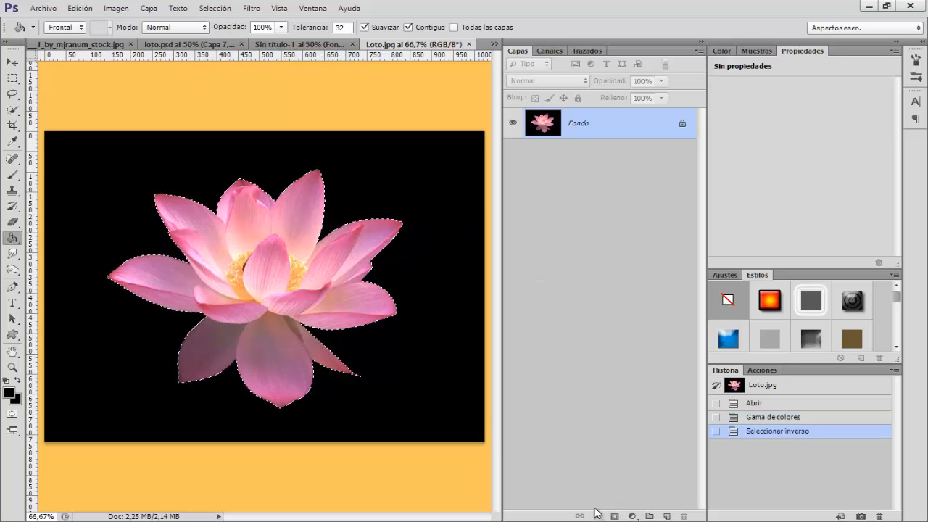
{"action": "left_click", "coordinate": [615, 517]}
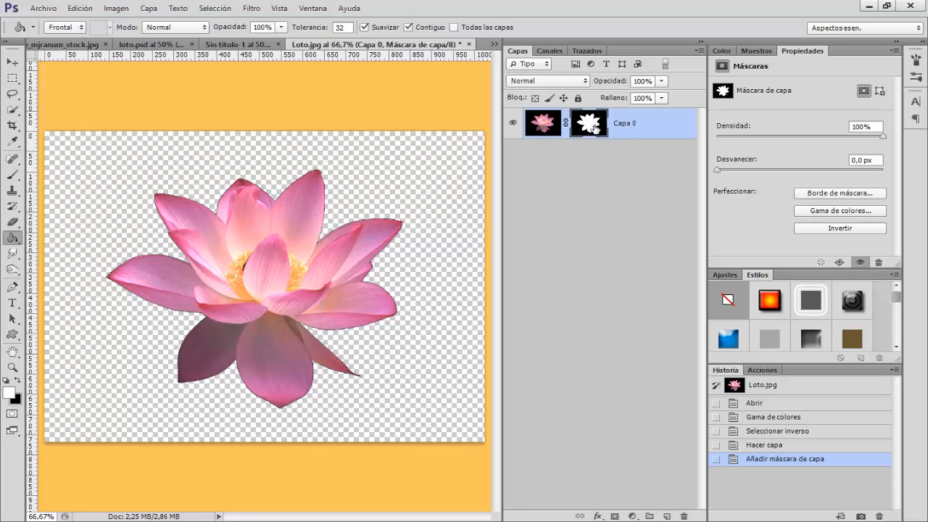
- Shrink the lotus layer mask with the Minimum filter at a radius of 1 pixel, comparing the edges with the preview off and on
{"action": "left_click", "coordinate": [252, 9]}
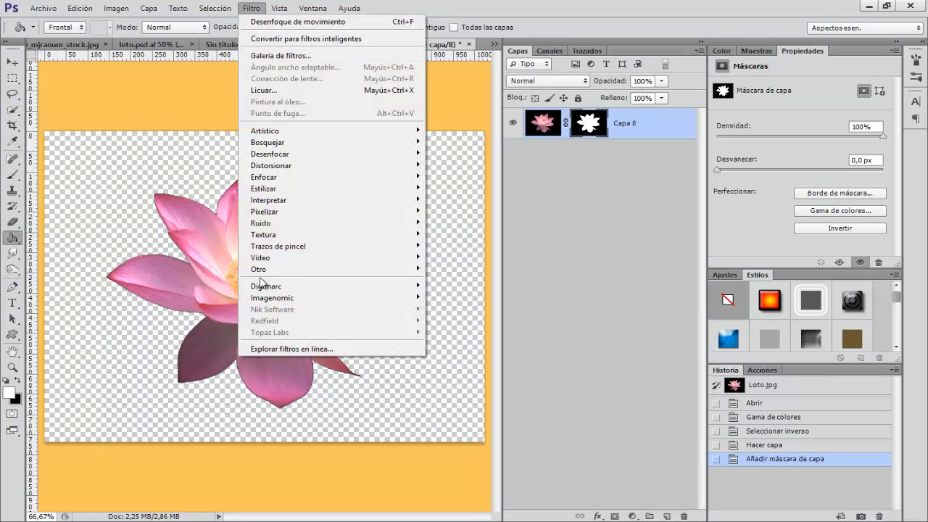
{"action": "mouse_move", "coordinate": [388, 270]}
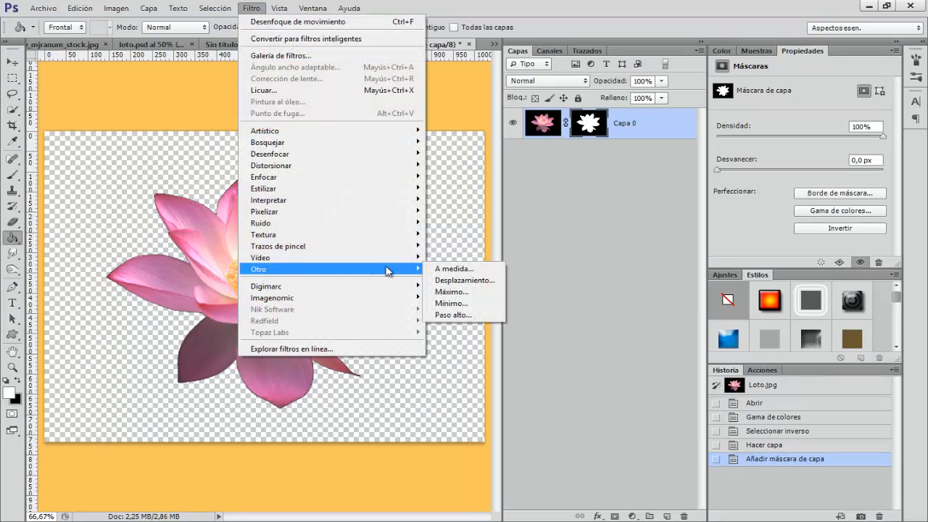
{"action": "left_click", "coordinate": [449, 308]}
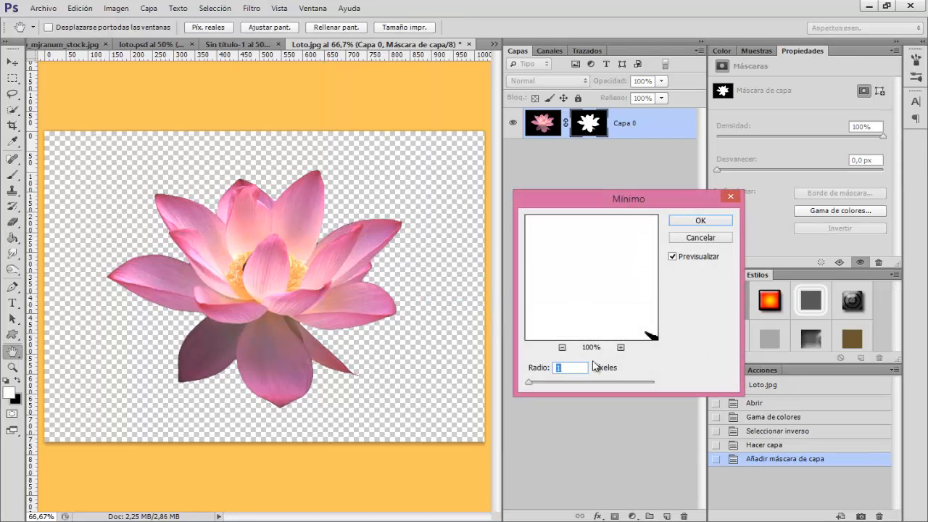
{"action": "left_click", "coordinate": [673, 259]}
{"action": "left_click", "coordinate": [674, 259]}
{"action": "left_click", "coordinate": [673, 257]}
{"action": "left_click", "coordinate": [673, 257]}
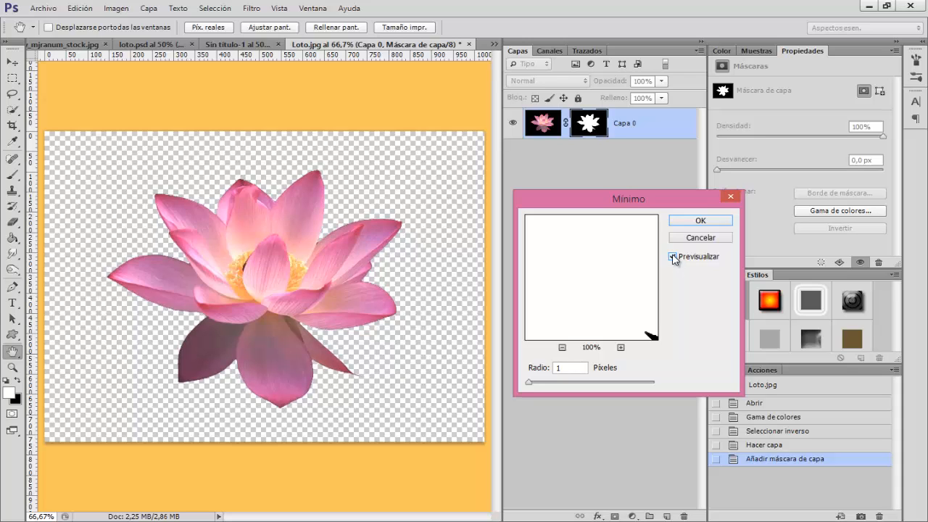
{"action": "left_click", "coordinate": [700, 222]}
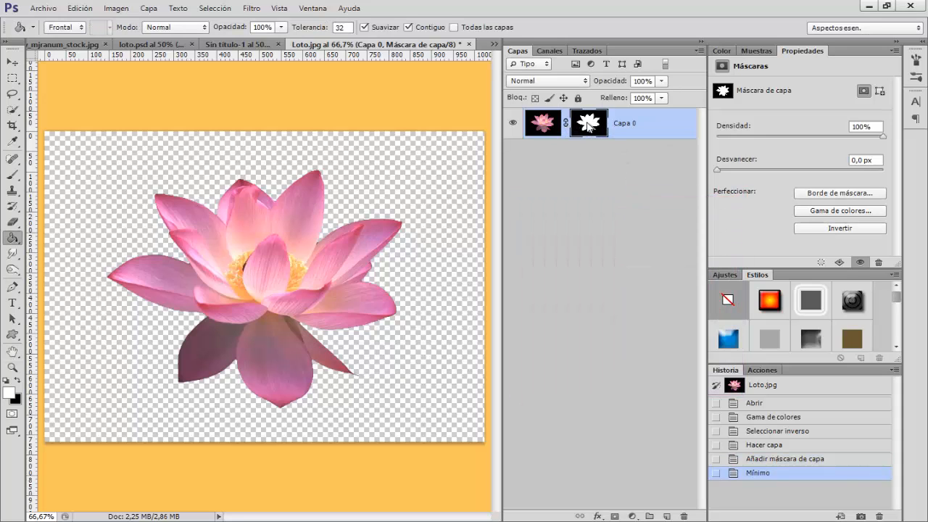
- Apply the layer mask to the lotus layer permanently and rename the layer Loto
{"action": "right_click", "coordinate": [588, 125]}
{"action": "left_click", "coordinate": [614, 162]}
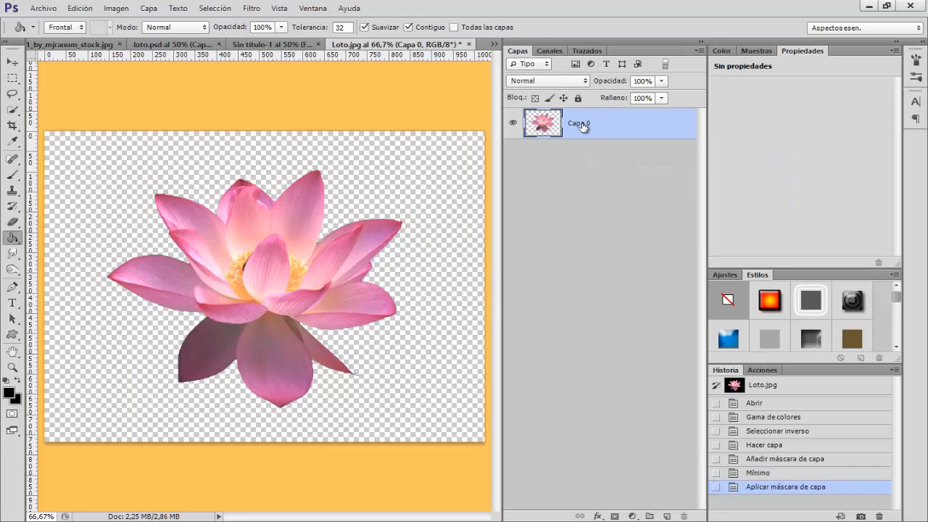
{"action": "double_click", "coordinate": [580, 124]}
{"action": "type", "text": "Loto"}
{"action": "key", "text": "Return"}
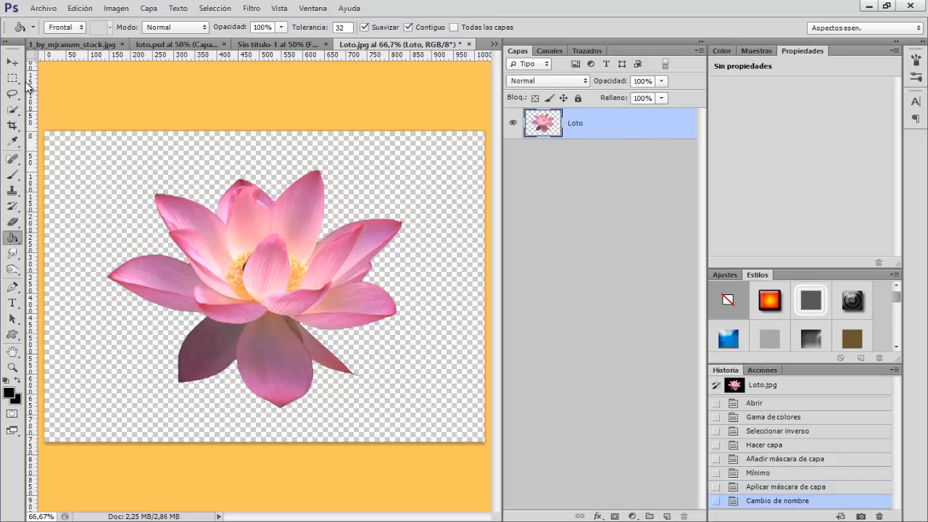
- Move the cut-out lotus into the Sin título-1 document and place it at the lower part of the canvas
{"action": "left_click", "coordinate": [12, 63]}
{"action": "left_click_drag", "start_coordinate": [282, 278], "coordinate": [277, 430]}
{"action": "left_click_drag", "start_coordinate": [284, 419], "coordinate": [284, 419]}
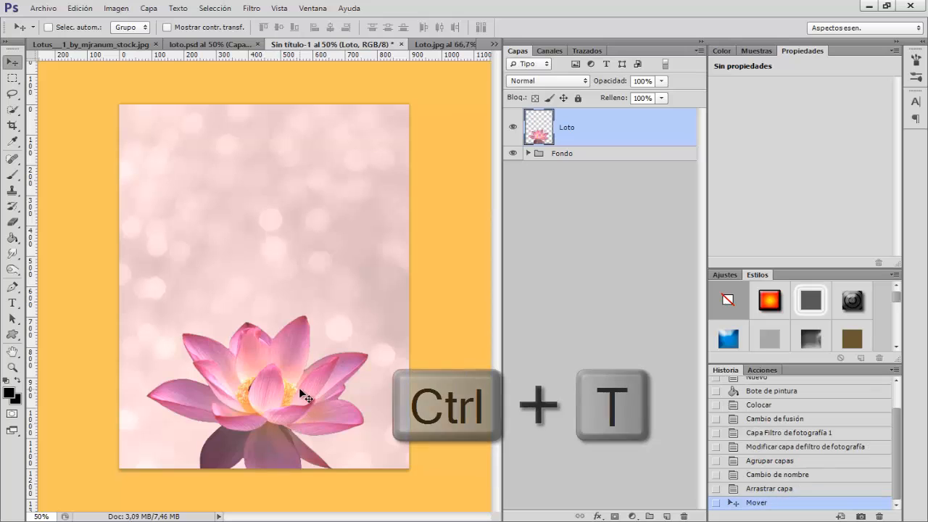
- Scale the Loto layer proportionally to about 129% so it spans the canvas width, with its lower petals past the bottom edge
{"action": "key", "text": "ctrl+t"}
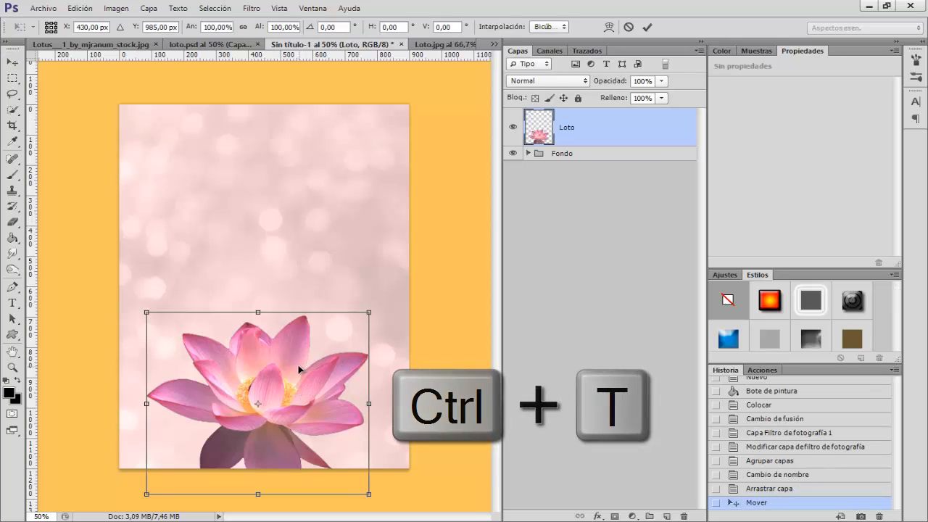
{"action": "left_click_drag", "start_coordinate": [369, 313], "coordinate": [409, 298]}
{"action": "left_click_drag", "start_coordinate": [360, 351], "coordinate": [359, 357]}
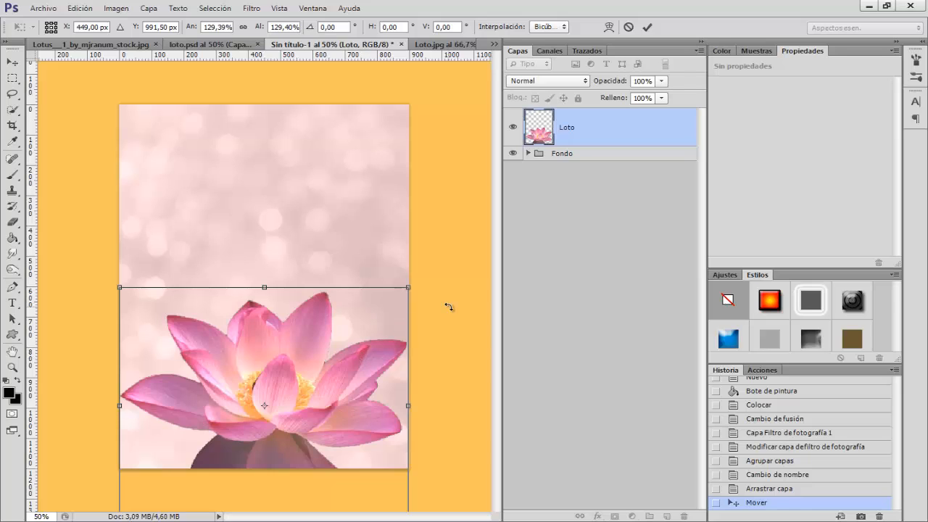
{"action": "key", "text": "Return"}
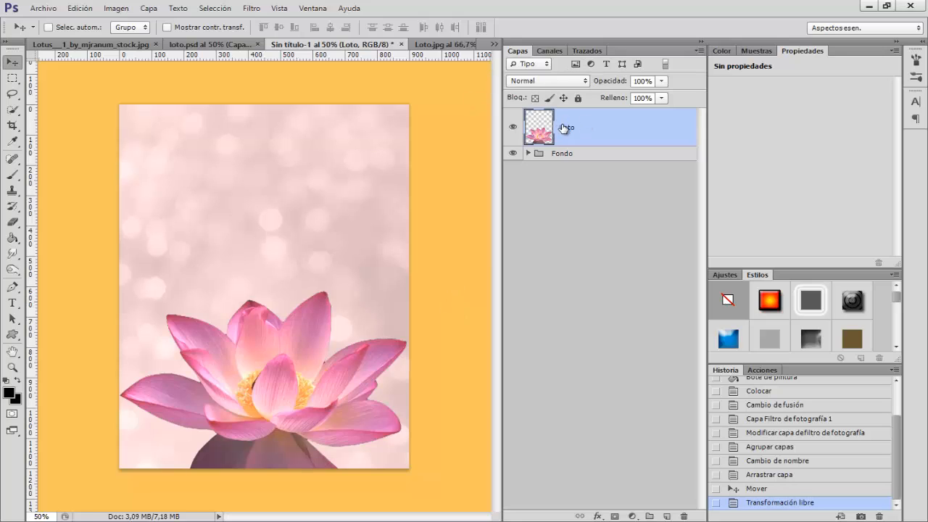
{"action": "left_click", "coordinate": [49, 12]}
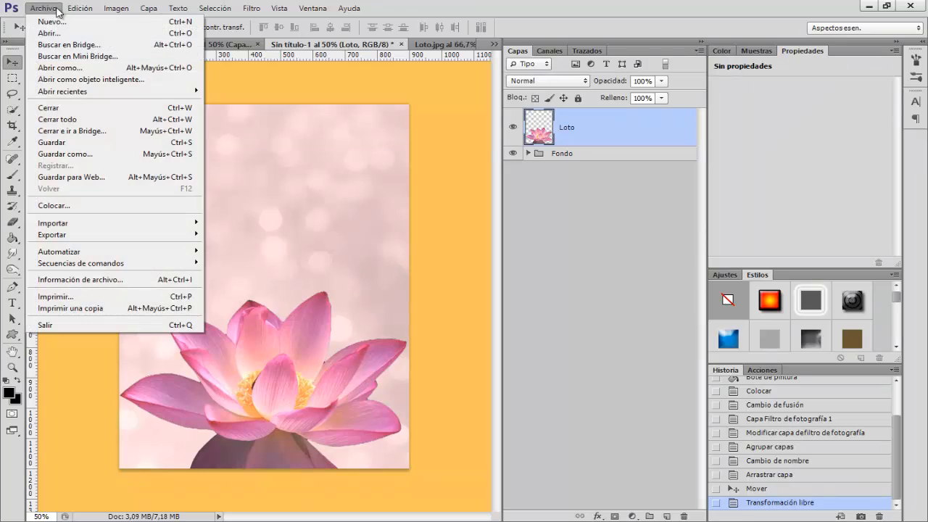
{"action": "left_click", "coordinate": [55, 34]}
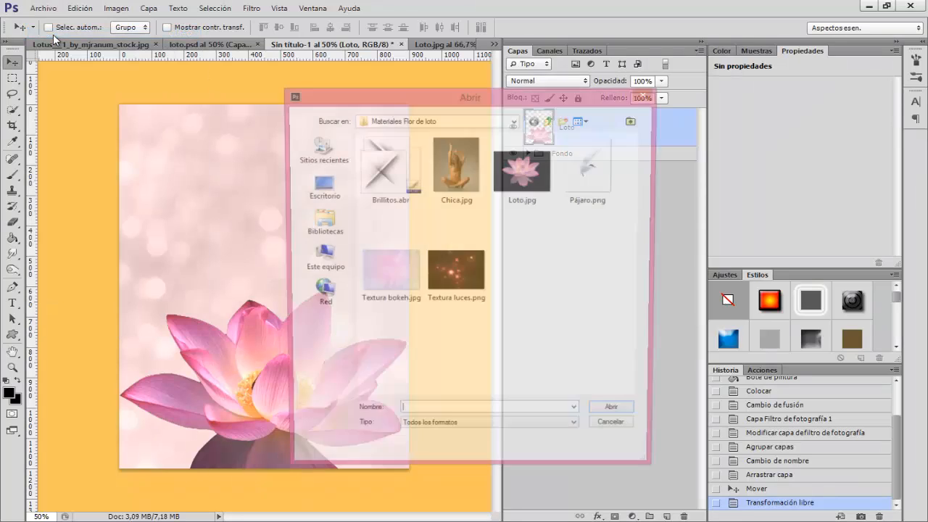
{"action": "left_click", "coordinate": [464, 174]}
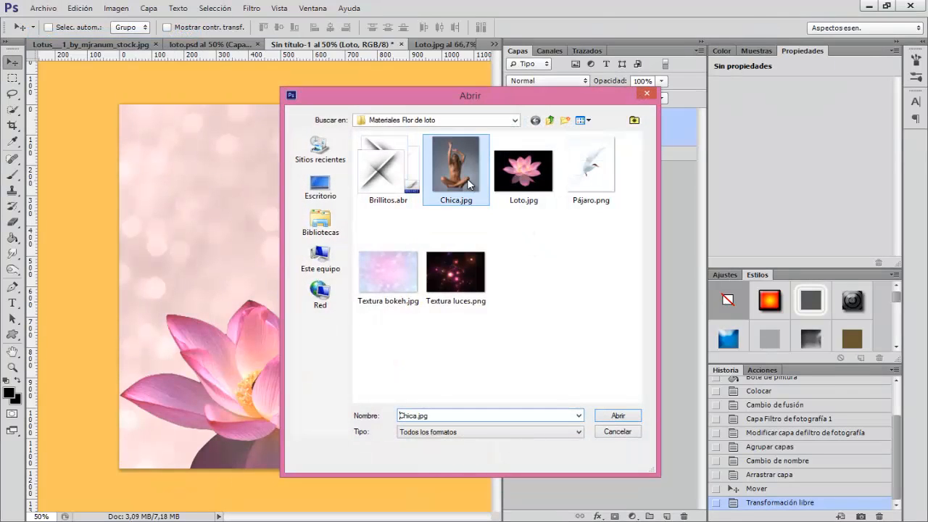
{"action": "left_click", "coordinate": [617, 432]}
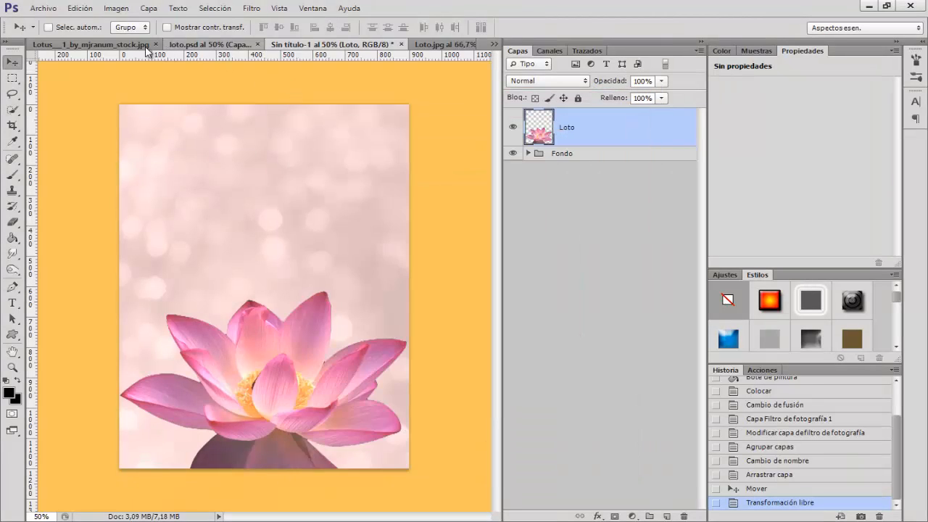
- Switch to the woman's stock photo and turn its saved work path into a new anti-aliased selection with a 0-pixel feather
{"action": "left_click", "coordinate": [140, 45]}
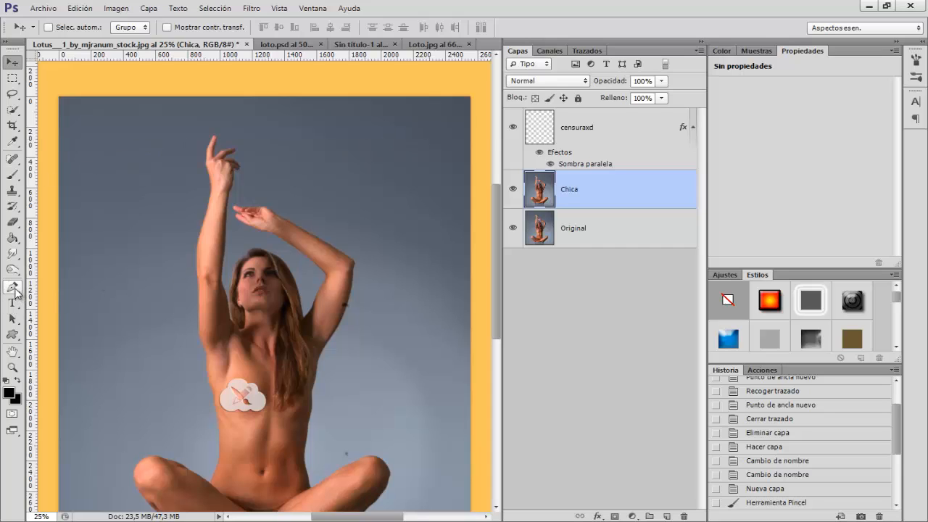
{"action": "left_click_drag", "start_coordinate": [12, 286], "coordinate": [108, 290]}
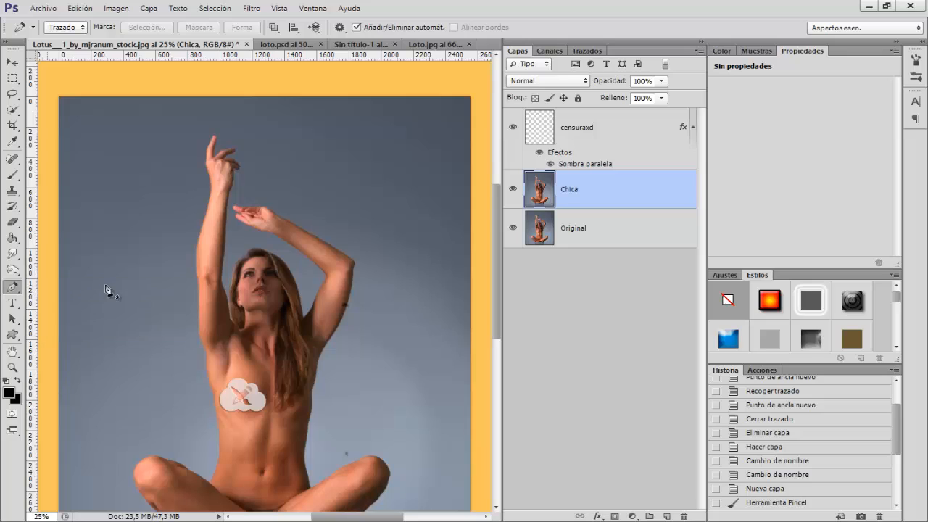
{"action": "left_click", "coordinate": [587, 51]}
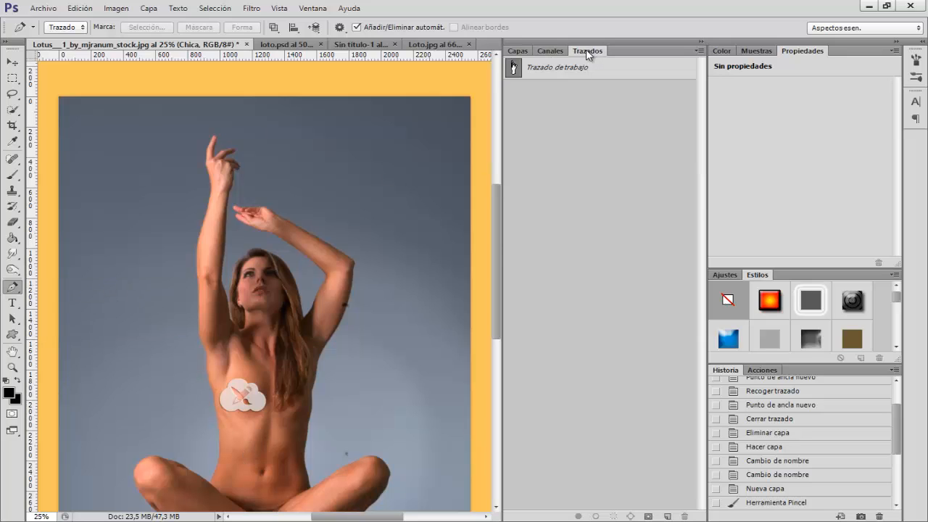
{"action": "left_click", "coordinate": [548, 70]}
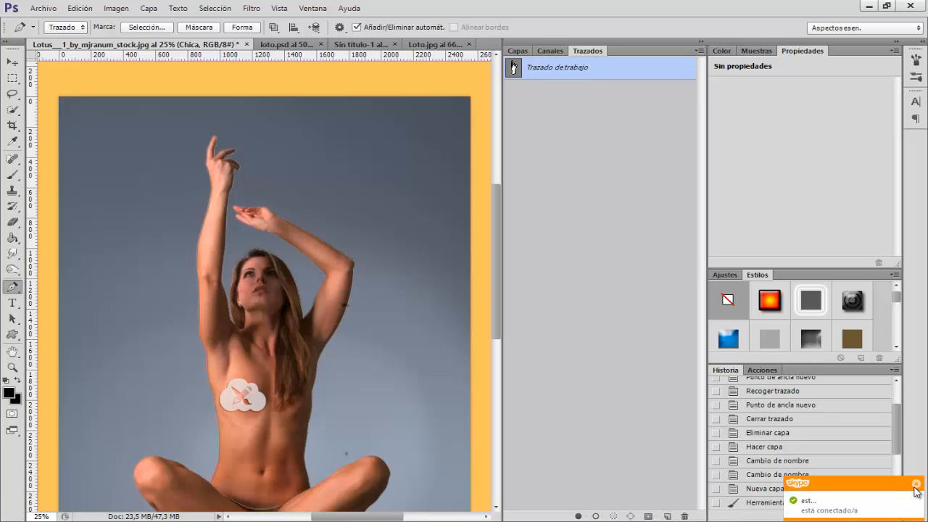
{"action": "left_click", "coordinate": [917, 484]}
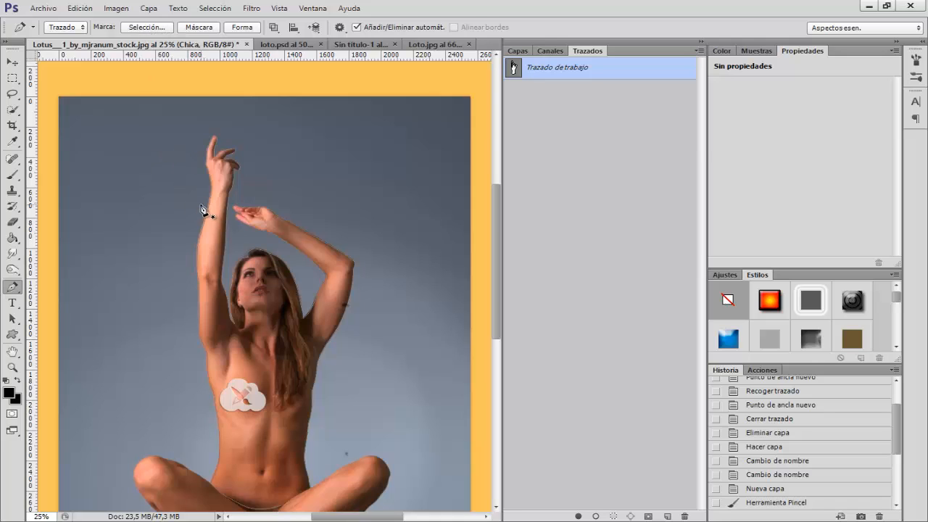
{"action": "right_click", "coordinate": [206, 242]}
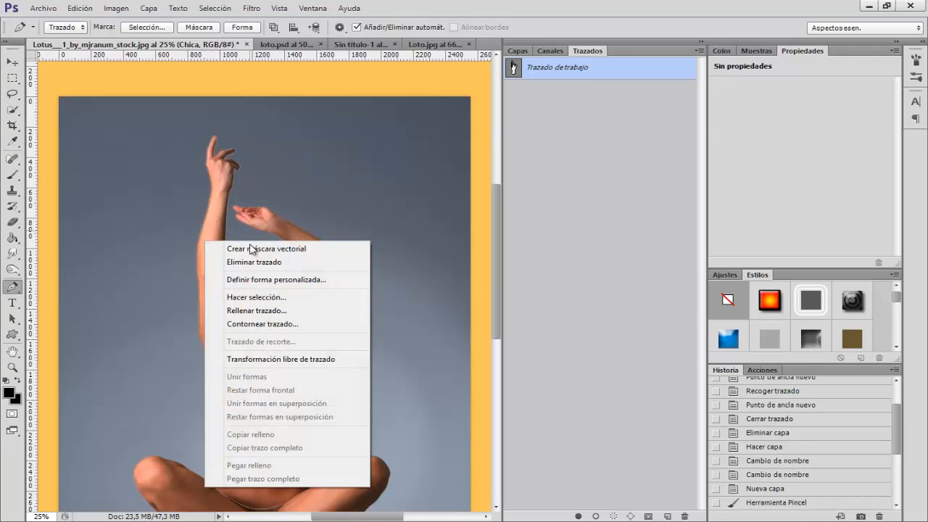
{"action": "left_click", "coordinate": [287, 303]}
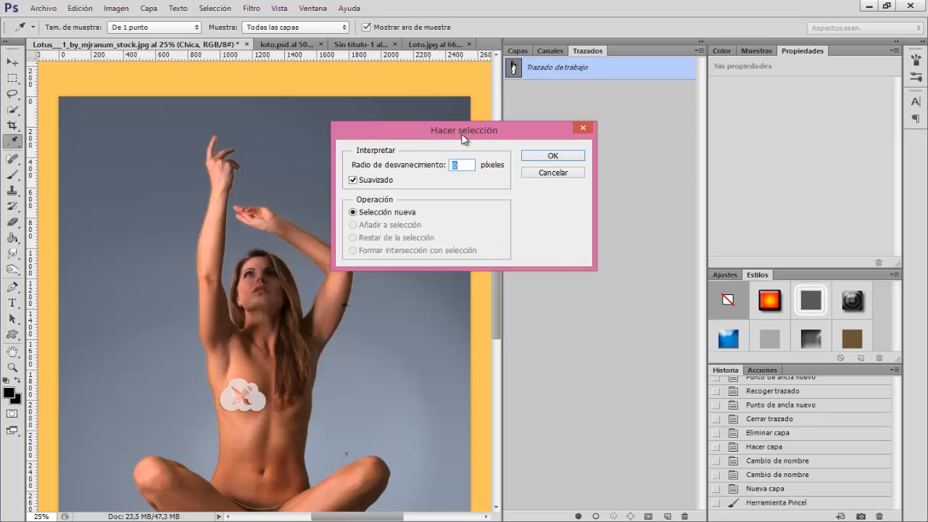
{"action": "left_click", "coordinate": [566, 158]}
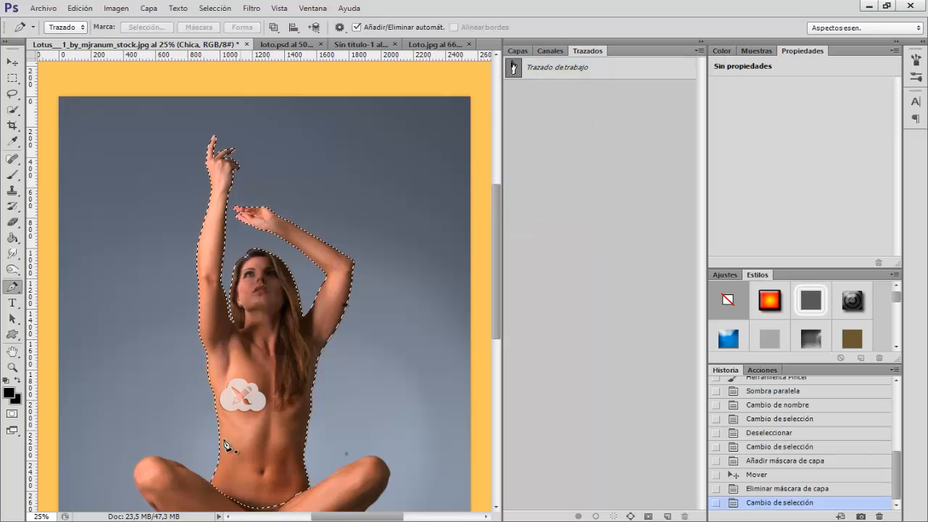
- Mask the Chica layer to the selected figure and hide the Original layer beneath it
{"action": "left_click", "coordinate": [519, 52]}
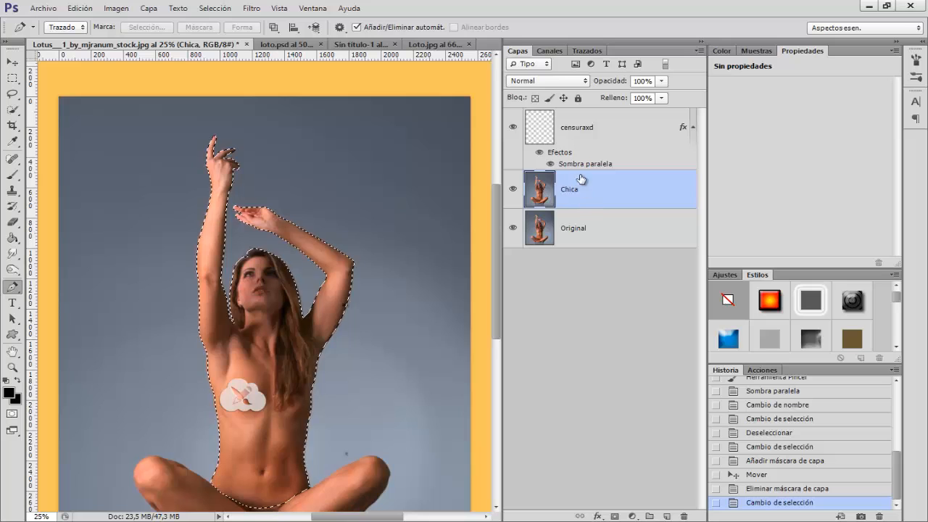
{"action": "left_click", "coordinate": [615, 516]}
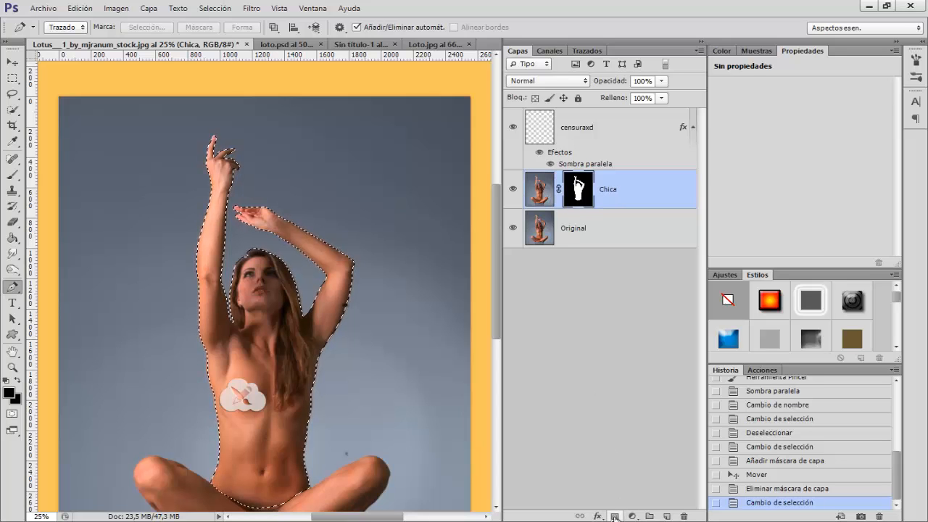
{"action": "left_click", "coordinate": [512, 230]}
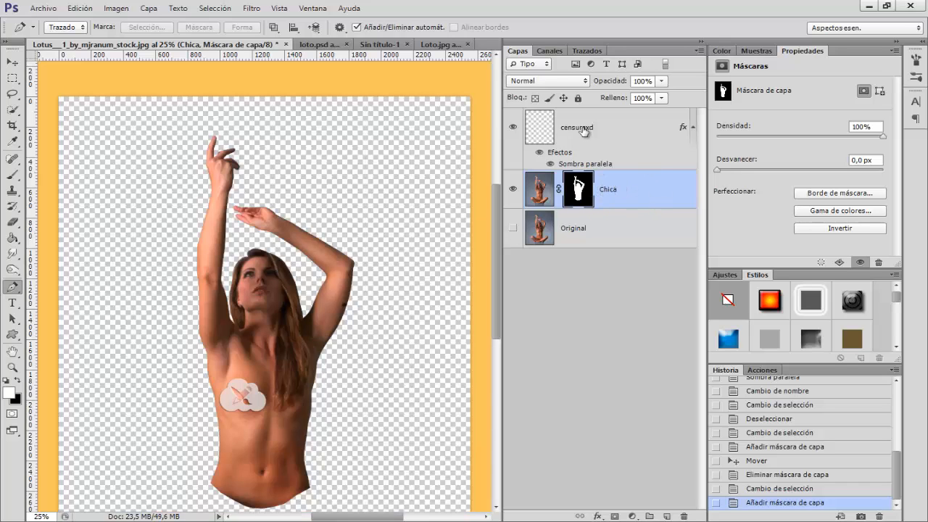
- Select the censuraxd and Chica layers together and move them into the Sin título-1 document above the lotus
{"action": "left_click", "coordinate": [580, 131], "text": "shift"}
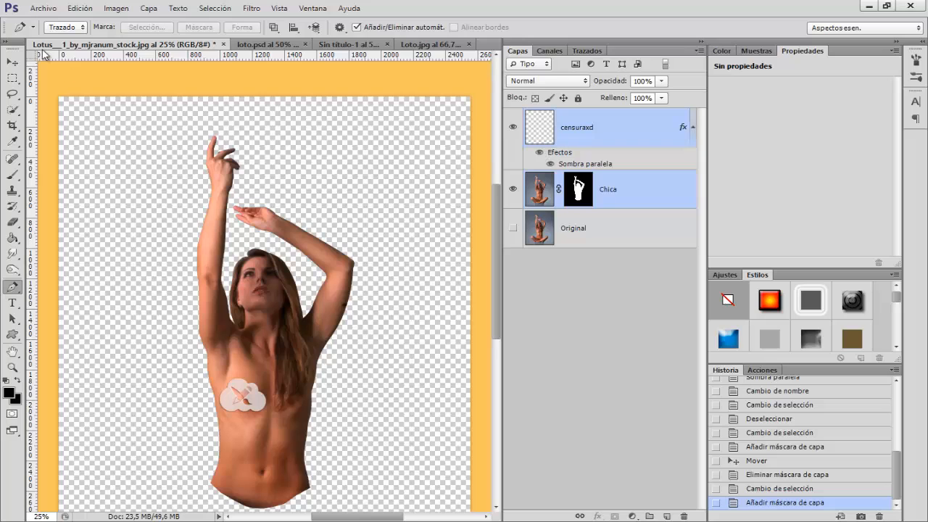
{"action": "left_click", "coordinate": [11, 61]}
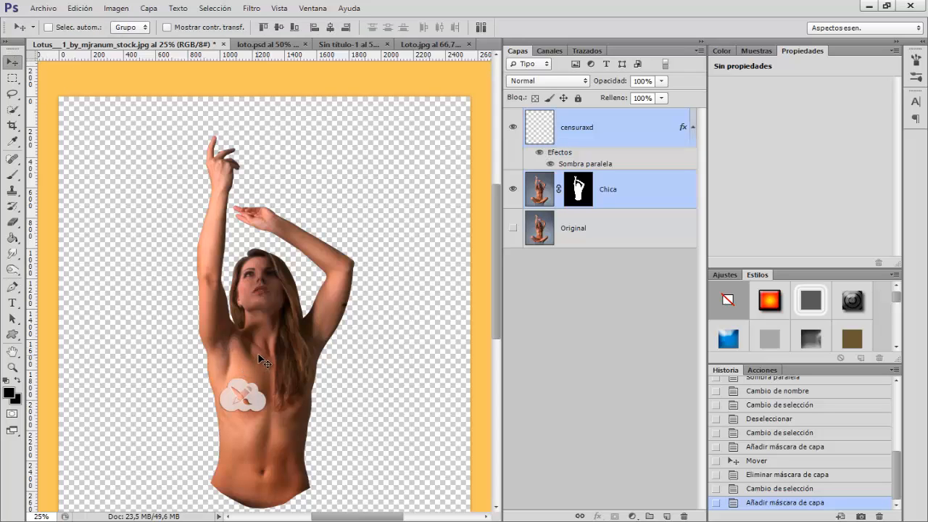
{"action": "left_click_drag", "start_coordinate": [252, 357], "coordinate": [295, 177]}
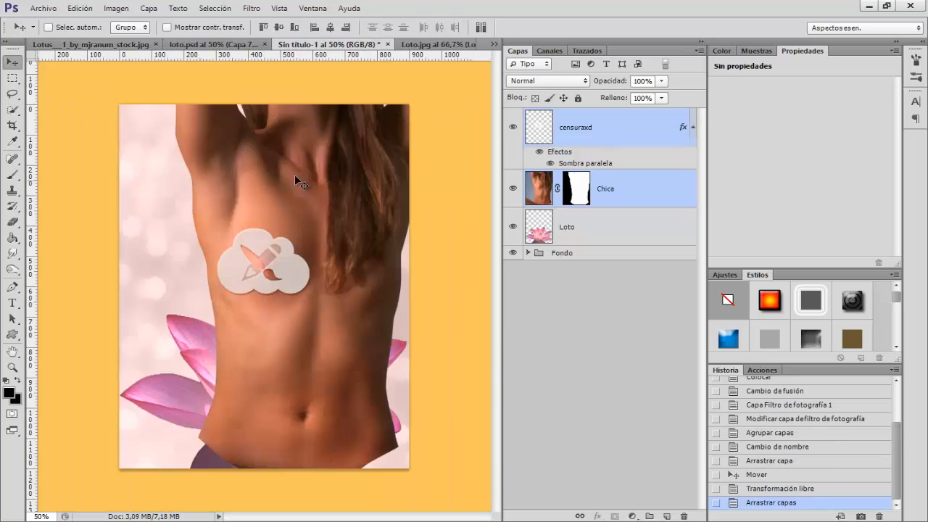
- Scale the censuraxd and Chica layers together proportionally to 37% and position them so the woman's waist sits in the lotus centre
{"action": "key", "text": "ctrl+t"}
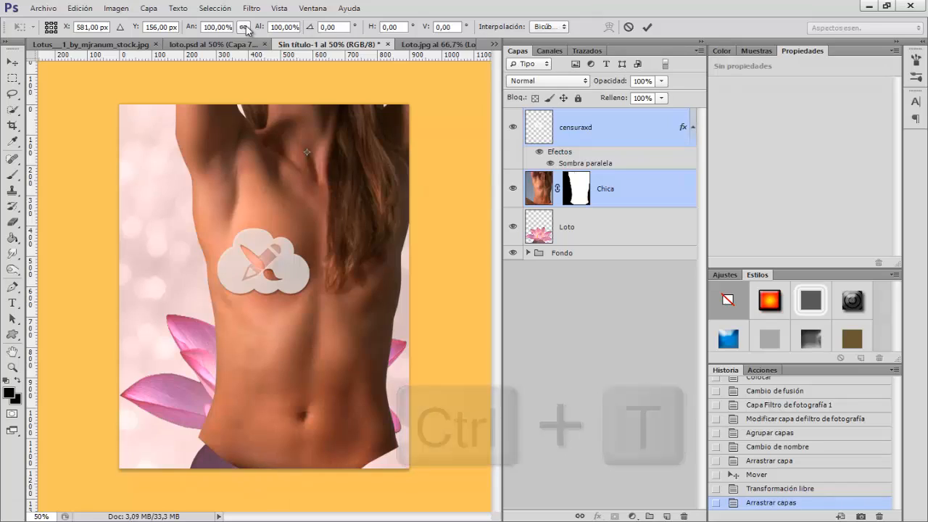
{"action": "left_click", "coordinate": [243, 28]}
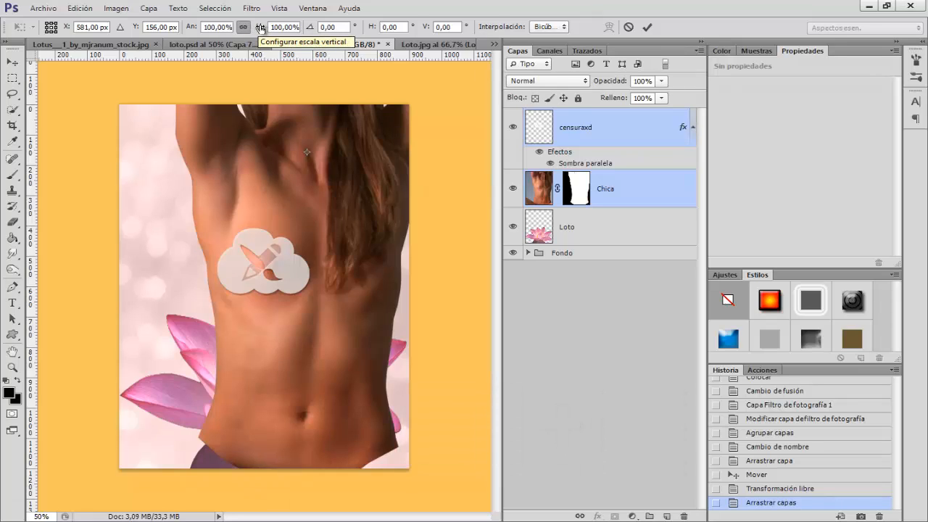
{"action": "left_click_drag", "start_coordinate": [262, 29], "coordinate": [228, 32]}
{"action": "left_click_drag", "start_coordinate": [293, 290], "coordinate": [278, 351]}
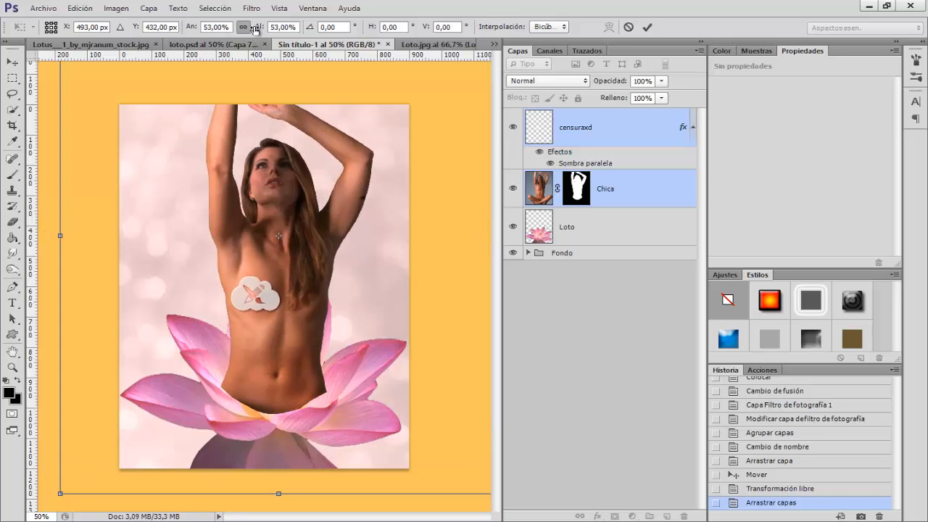
{"action": "mouse_move", "coordinate": [254, 29]}
{"action": "left_mouse_down"}
{"action": "mouse_move", "coordinate": [246, 27]}
{"action": "mouse_move", "coordinate": [253, 31]}
{"action": "left_mouse_up"}
{"action": "left_click_drag", "start_coordinate": [290, 319], "coordinate": [279, 352]}
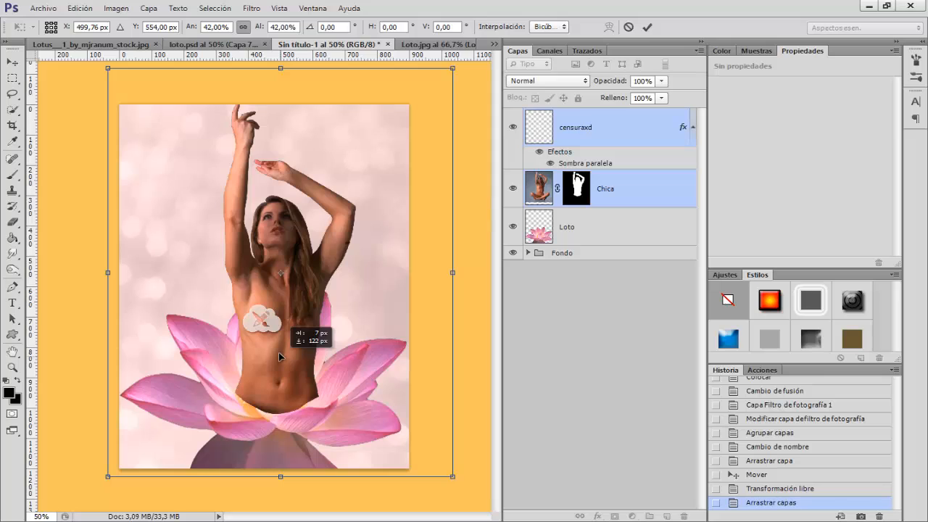
{"action": "left_click_drag", "start_coordinate": [261, 27], "coordinate": [257, 26]}
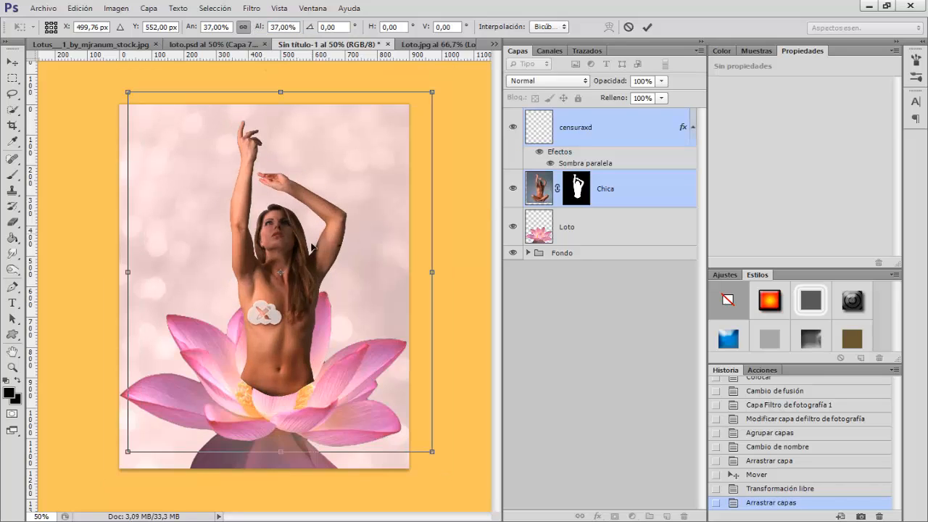
{"action": "left_click_drag", "start_coordinate": [279, 343], "coordinate": [282, 374]}
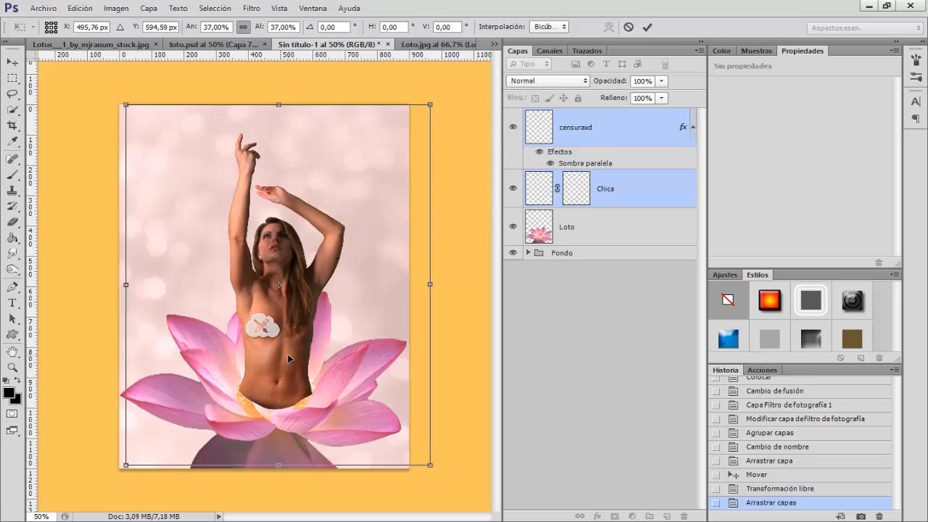
{"action": "key", "text": "Return"}
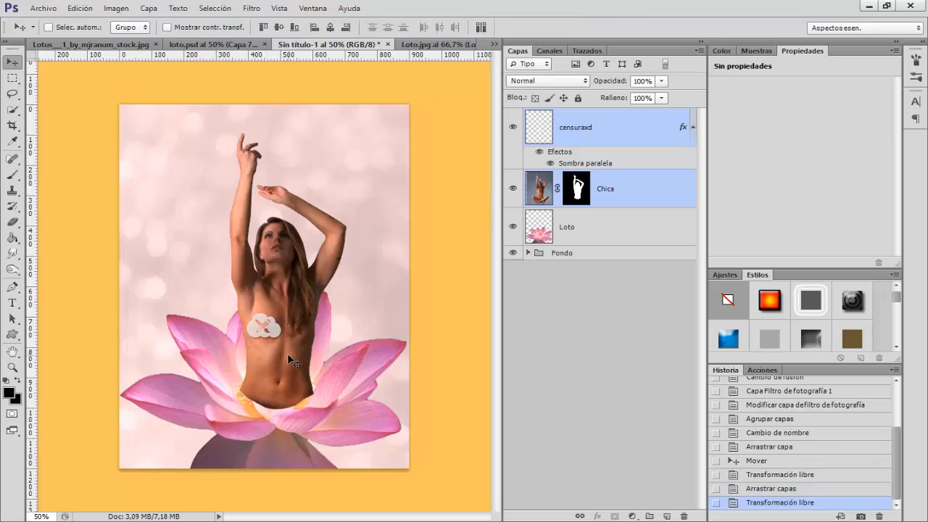
- Add a Levels adjustment clipped to the Chica layer and set its midtone value to 1,31
{"action": "left_click", "coordinate": [630, 185]}
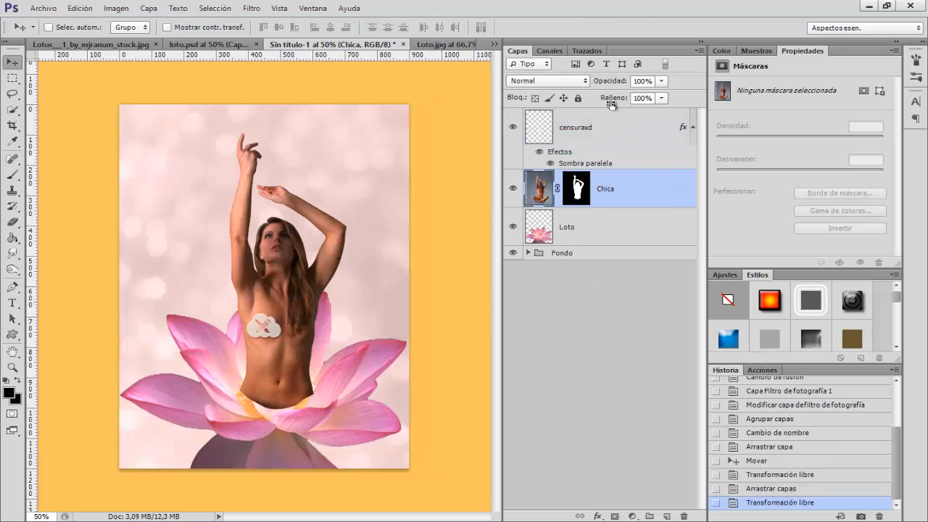
{"action": "left_click", "coordinate": [632, 516]}
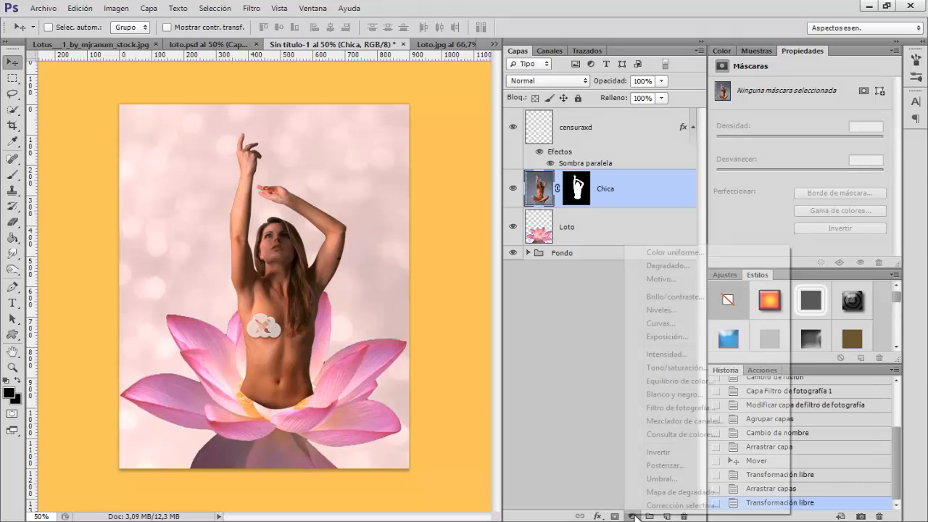
{"action": "left_click", "coordinate": [671, 310]}
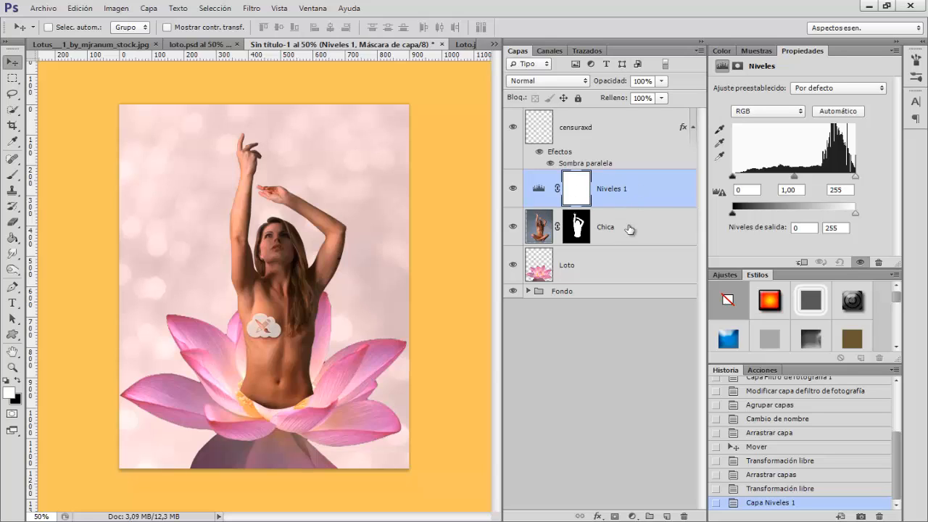
{"action": "key", "text": "alt"}
{"action": "left_click", "coordinate": [634, 207], "text": "alt"}
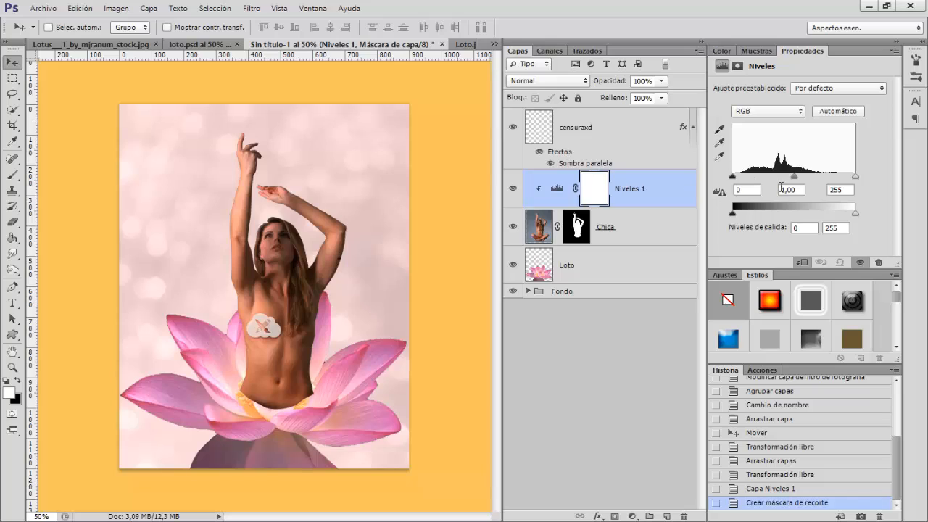
{"action": "left_click_drag", "start_coordinate": [795, 176], "coordinate": [792, 176]}
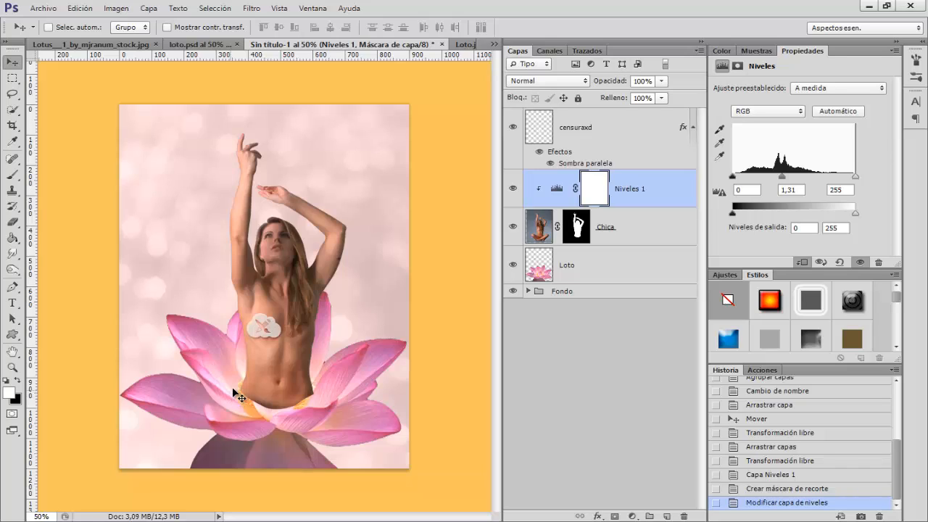
- Duplicate the Loto layer, bring the copy to the top of the layer stack and lower it over the woman's waist
{"action": "left_click", "coordinate": [585, 235]}
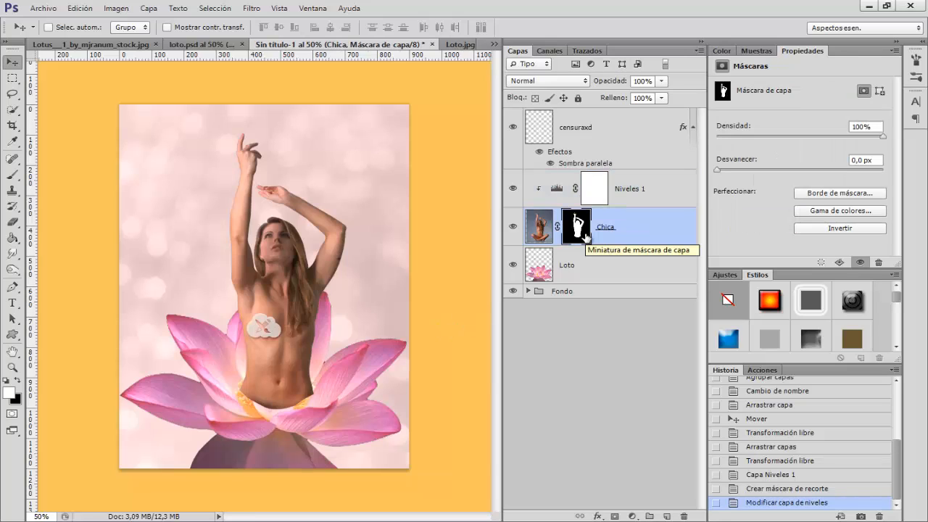
{"action": "left_click", "coordinate": [588, 271]}
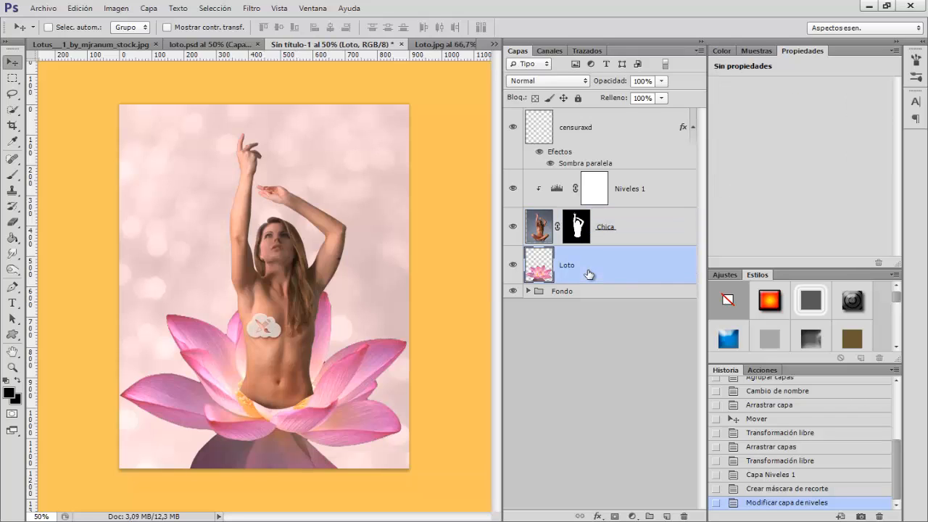
{"action": "key", "text": "ctrl+j"}
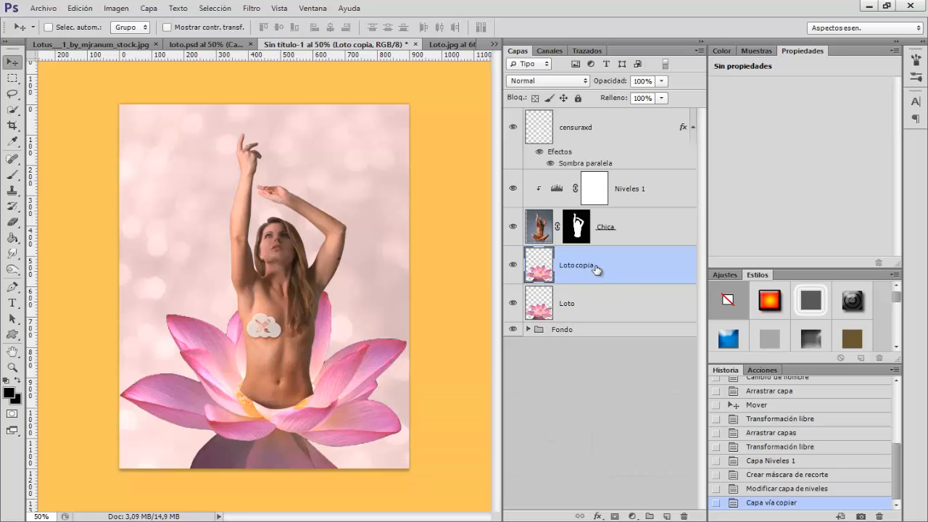
{"action": "left_click_drag", "start_coordinate": [600, 276], "coordinate": [609, 120]}
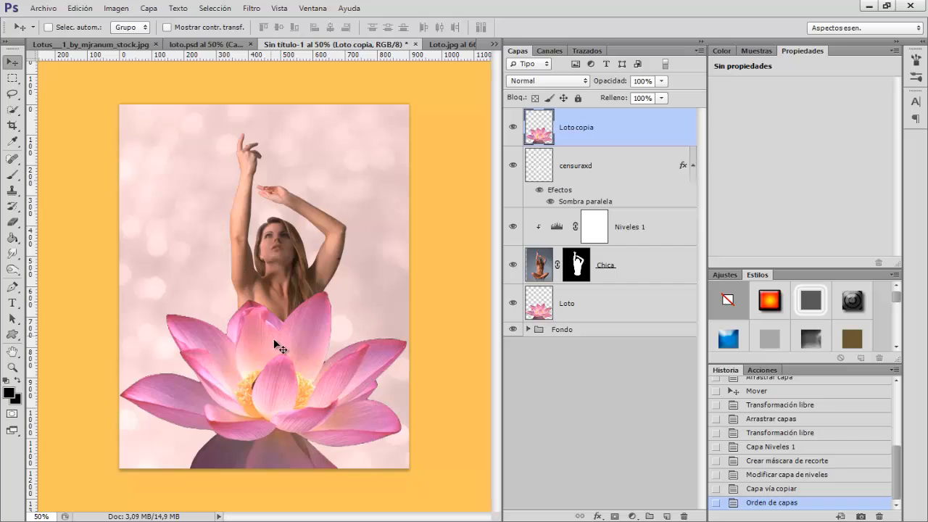
{"action": "left_click_drag", "start_coordinate": [293, 343], "coordinate": [294, 403]}
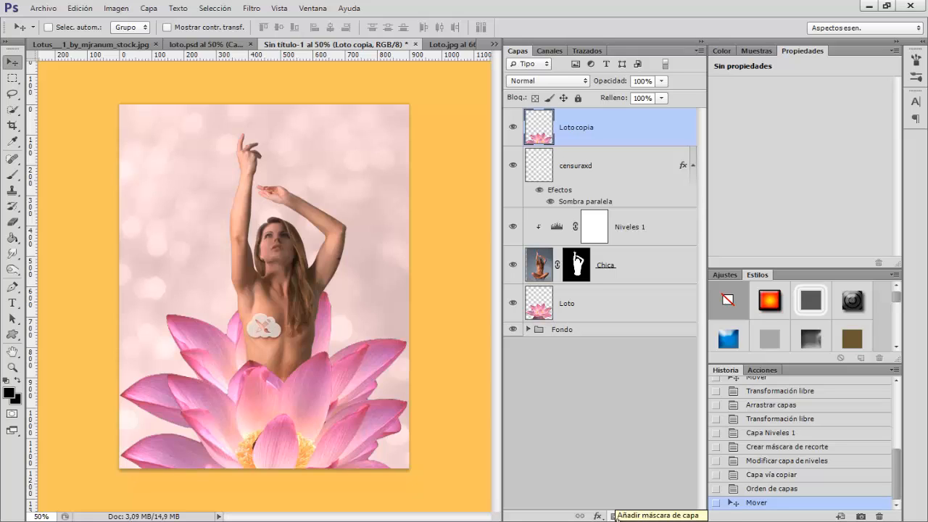
{"action": "key", "text": "alt"}
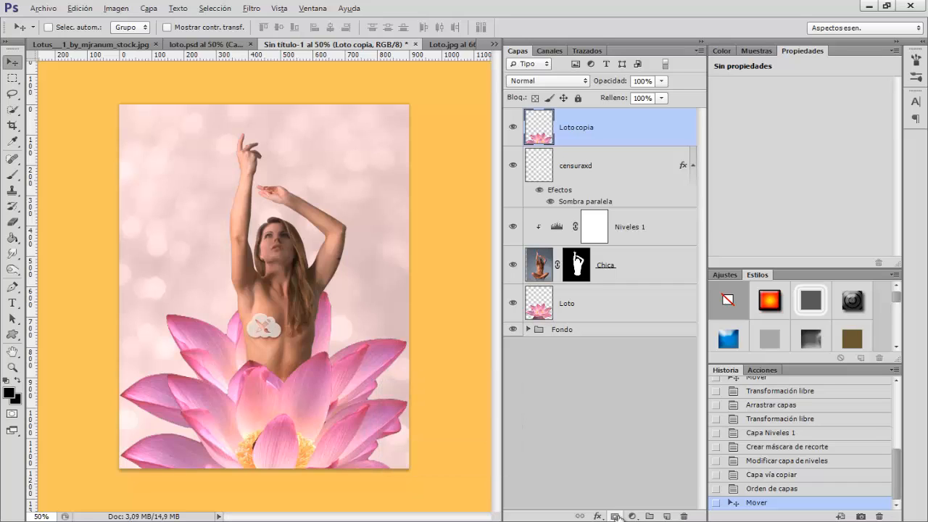
{"action": "left_click", "coordinate": [616, 516], "text": "alt"}
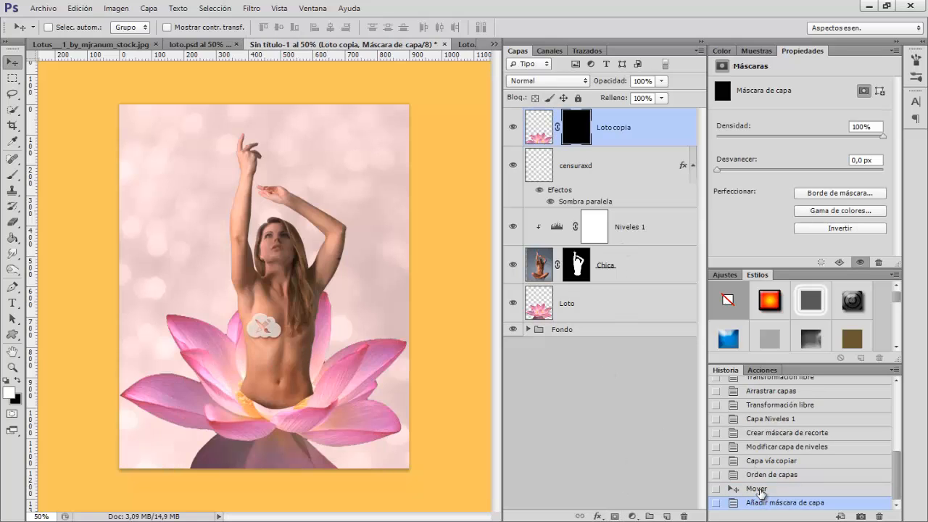
{"action": "left_click", "coordinate": [758, 490]}
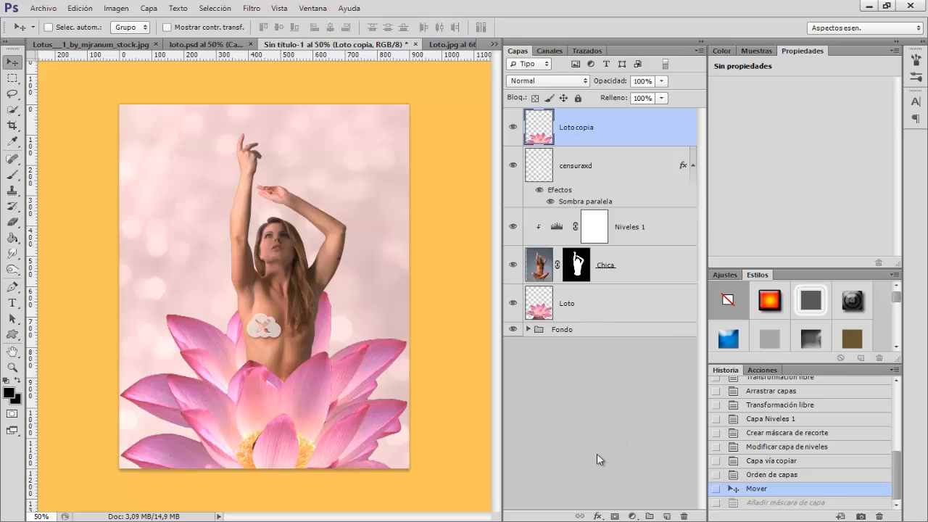
- Add a layer mask to Loto copia and invert it to black
{"action": "left_click", "coordinate": [615, 516]}
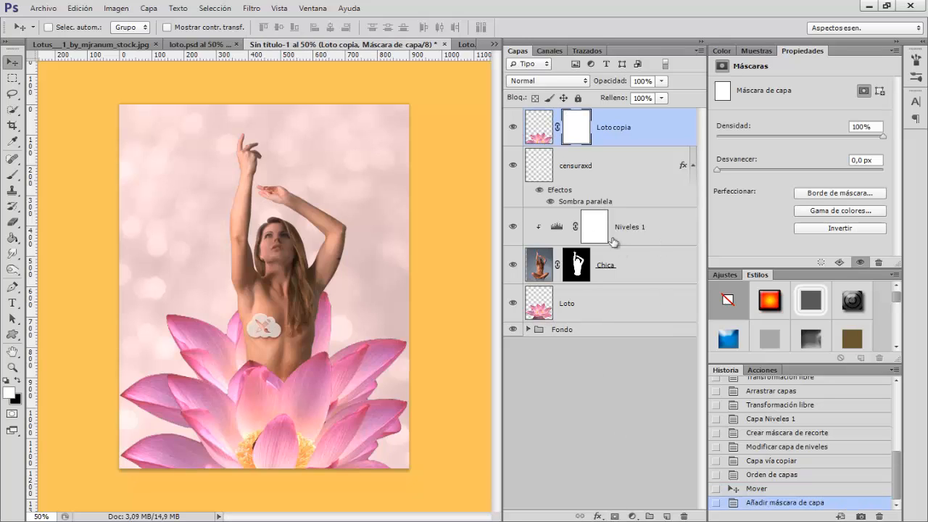
{"action": "left_click", "coordinate": [582, 127]}
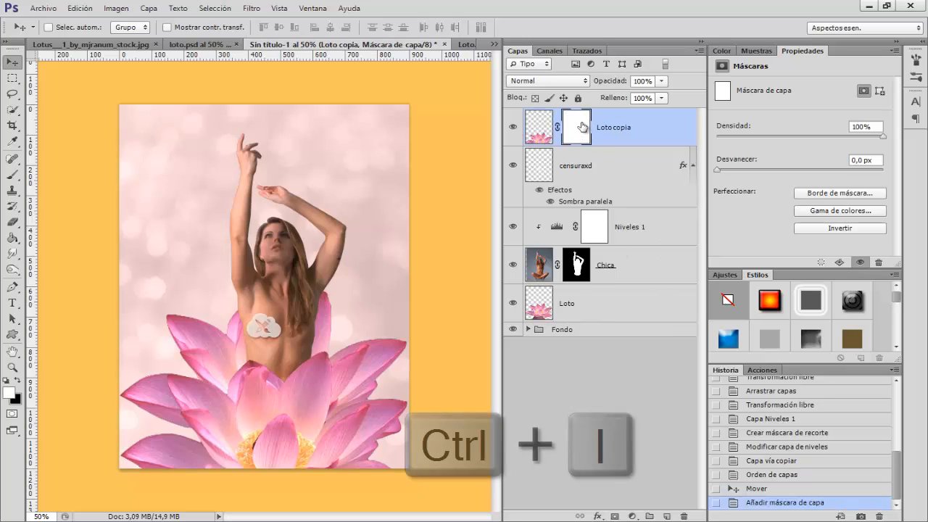
{"action": "key", "text": "ctrl+i"}
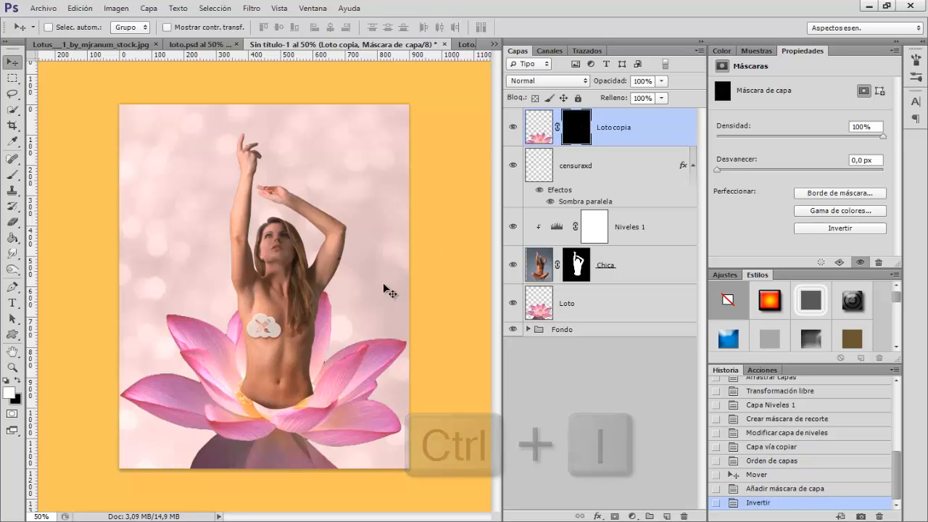
- Paint white on the Loto copia mask with a 47 px brush at 100% opacity to reveal petals in front of the woman's waist
{"action": "scroll", "coordinate": [382, 308], "scroll_direction": "up", "scroll_amount": 1}
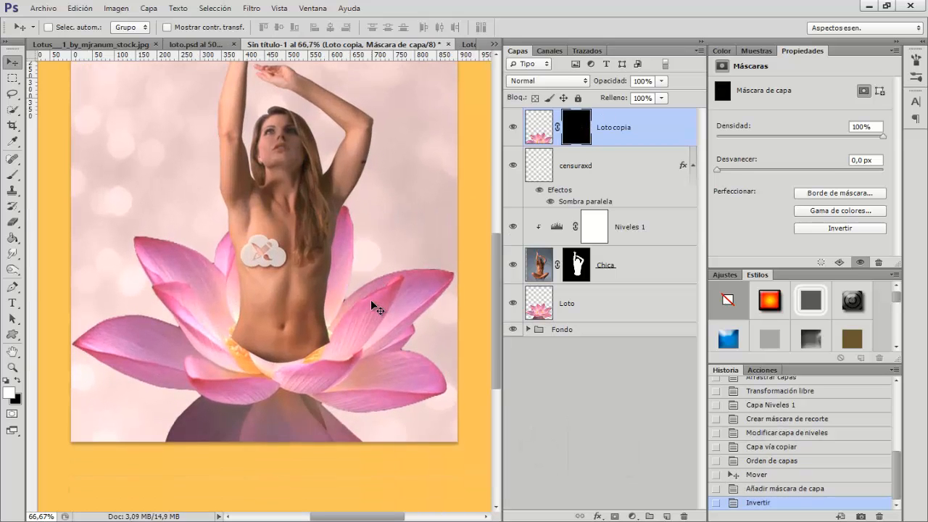
{"action": "scroll", "coordinate": [375, 310], "scroll_direction": "up", "scroll_amount": 1}
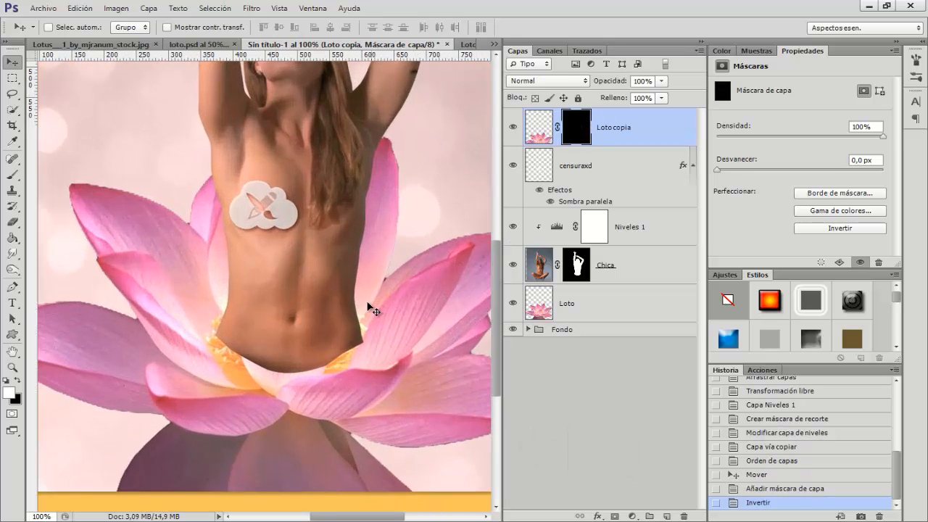
{"action": "left_click", "coordinate": [12, 175]}
{"action": "mouse_move", "coordinate": [319, 287]}
{"action": "left_mouse_down"}
{"action": "mouse_move", "coordinate": [182, 296]}
{"action": "mouse_move", "coordinate": [192, 289]}
{"action": "left_mouse_up"}
{"action": "left_click_drag", "start_coordinate": [230, 28], "coordinate": [348, 31]}
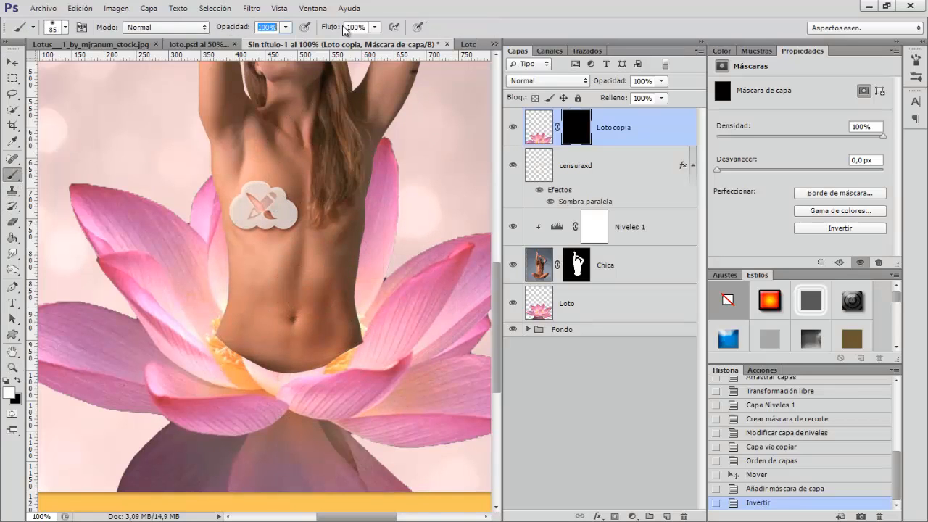
{"action": "mouse_move", "coordinate": [263, 322]}
{"action": "left_mouse_down"}
{"action": "mouse_move", "coordinate": [259, 288]}
{"action": "mouse_move", "coordinate": [251, 283]}
{"action": "mouse_move", "coordinate": [260, 298]}
{"action": "mouse_move", "coordinate": [226, 283]}
{"action": "mouse_move", "coordinate": [239, 301]}
{"action": "mouse_move", "coordinate": [227, 309]}
{"action": "mouse_move", "coordinate": [303, 306]}
{"action": "mouse_move", "coordinate": [235, 305]}
{"action": "mouse_move", "coordinate": [212, 316]}
{"action": "mouse_move", "coordinate": [289, 325]}
{"action": "mouse_move", "coordinate": [264, 344]}
{"action": "mouse_move", "coordinate": [322, 344]}
{"action": "mouse_move", "coordinate": [345, 300]}
{"action": "mouse_move", "coordinate": [378, 281]}
{"action": "mouse_move", "coordinate": [354, 301]}
{"action": "mouse_move", "coordinate": [347, 342]}
{"action": "left_mouse_up"}
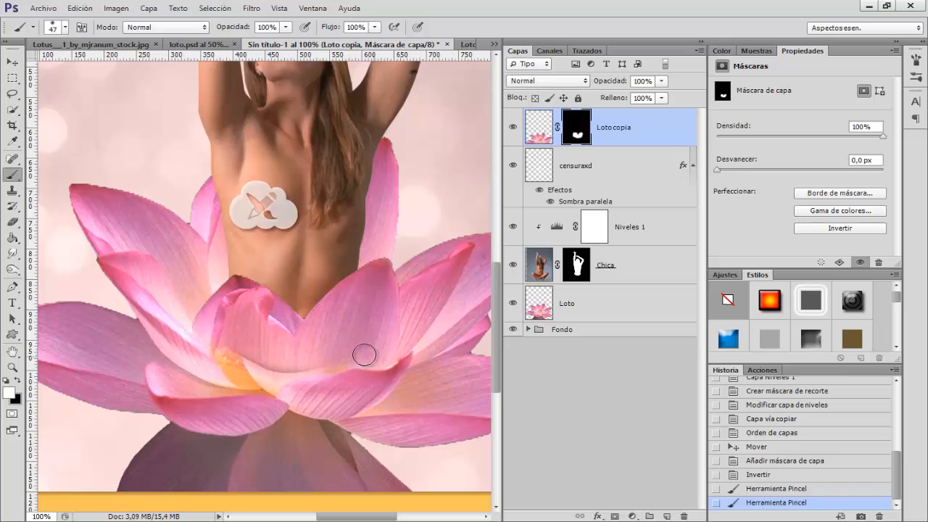
{"action": "left_click", "coordinate": [313, 370]}
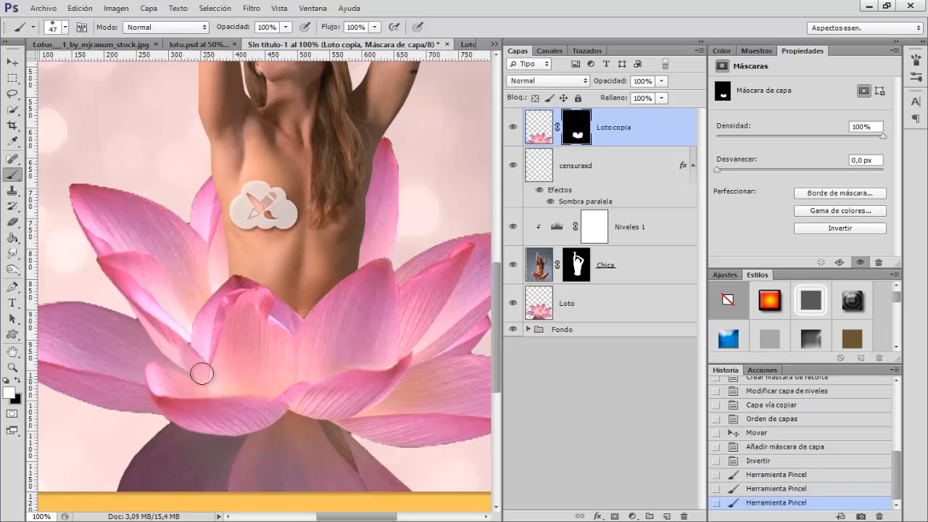
{"action": "left_click_drag", "start_coordinate": [140, 319], "coordinate": [171, 364]}
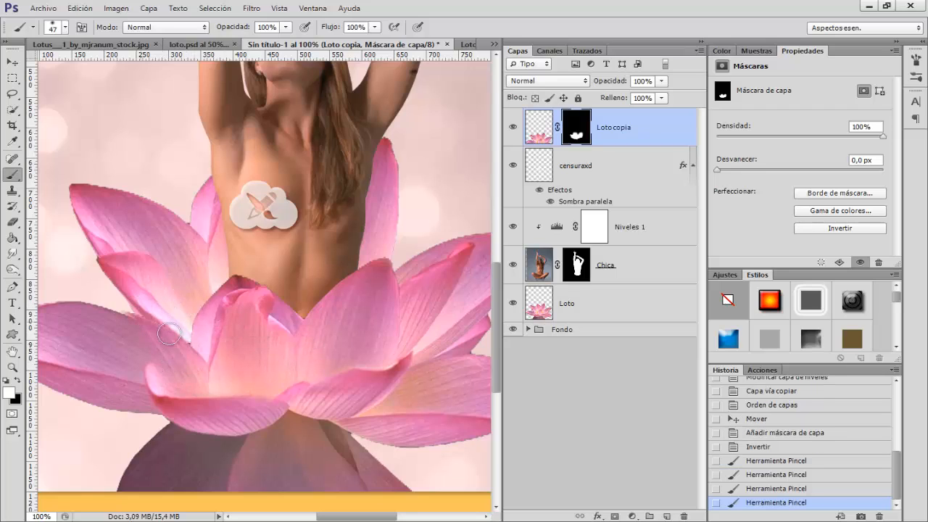
- Refine the Loto copia mask along the petal edges with black and white strokes, reducing the brush to 17 px
{"action": "key", "text": "x"}
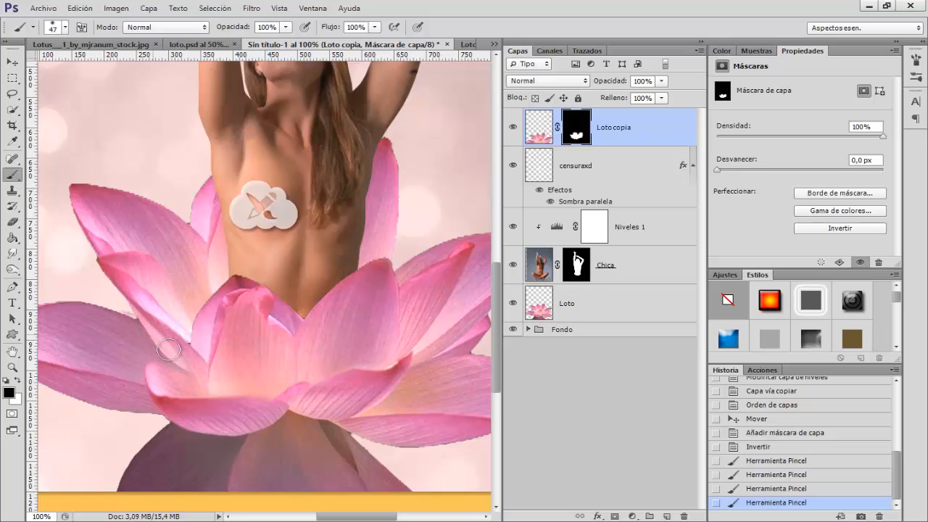
{"action": "left_click_drag", "start_coordinate": [188, 372], "coordinate": [194, 394]}
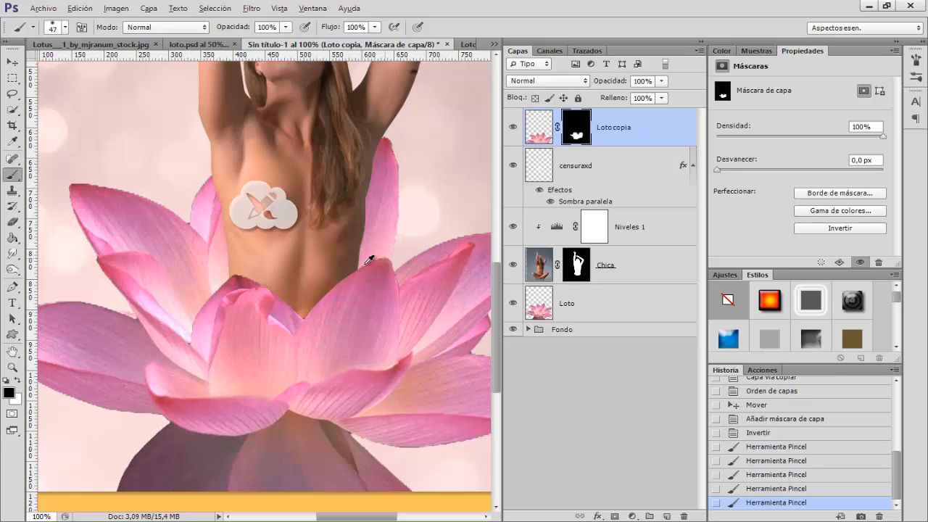
{"action": "left_click_drag", "start_coordinate": [310, 335], "coordinate": [300, 336]}
{"action": "key", "text": "x"}
{"action": "left_click", "coordinate": [394, 343]}
{"action": "key", "text": "x"}
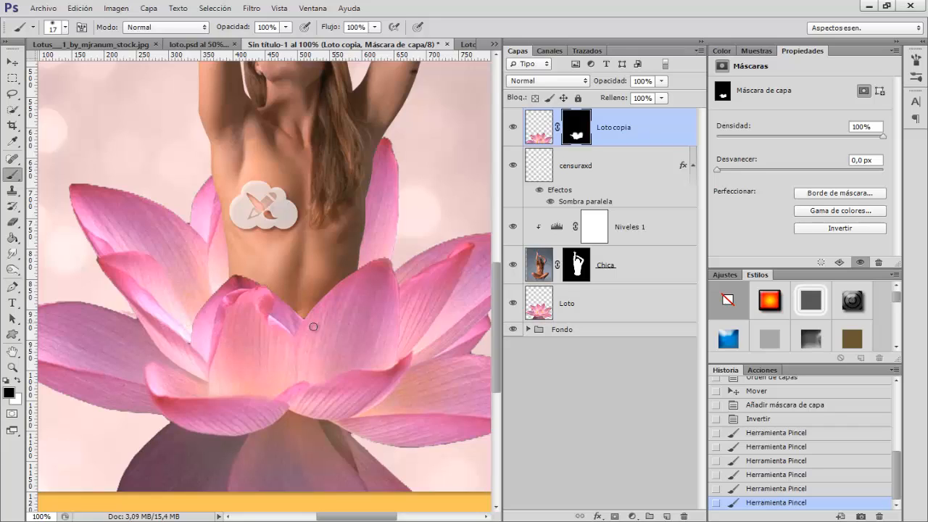
{"action": "key", "text": "ctrl+minus"}
{"action": "key", "text": "ctrl+minus"}
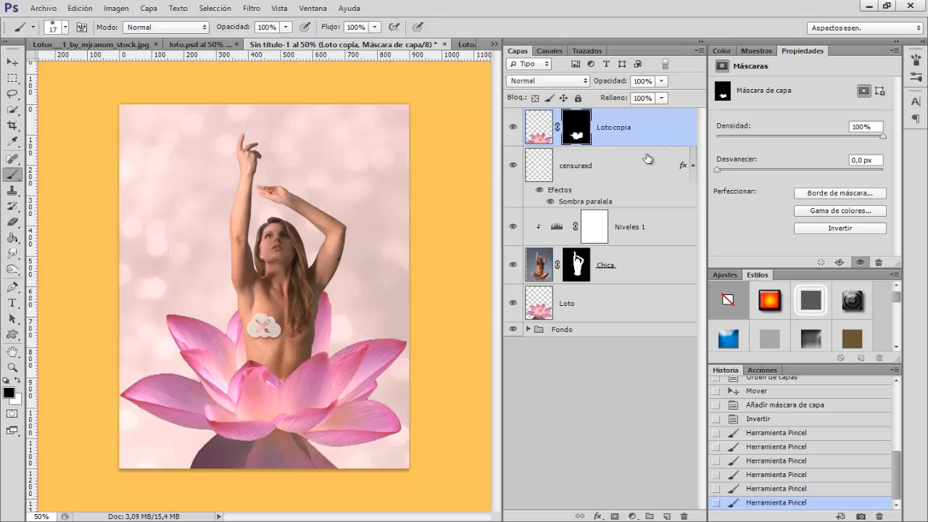
- Create a new layer directly above censuraxd and name it sombra
{"action": "left_click", "coordinate": [585, 167]}
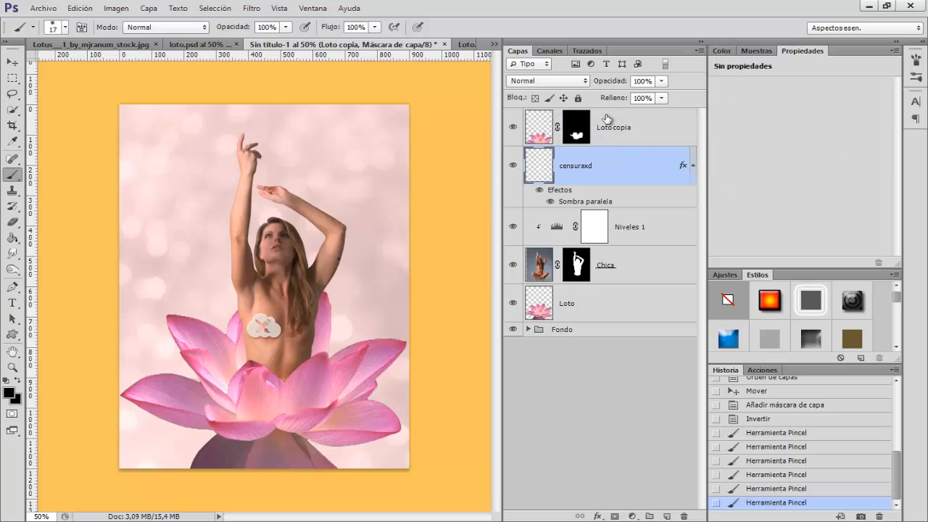
{"action": "left_click", "coordinate": [667, 514]}
{"action": "double_click", "coordinate": [573, 167]}
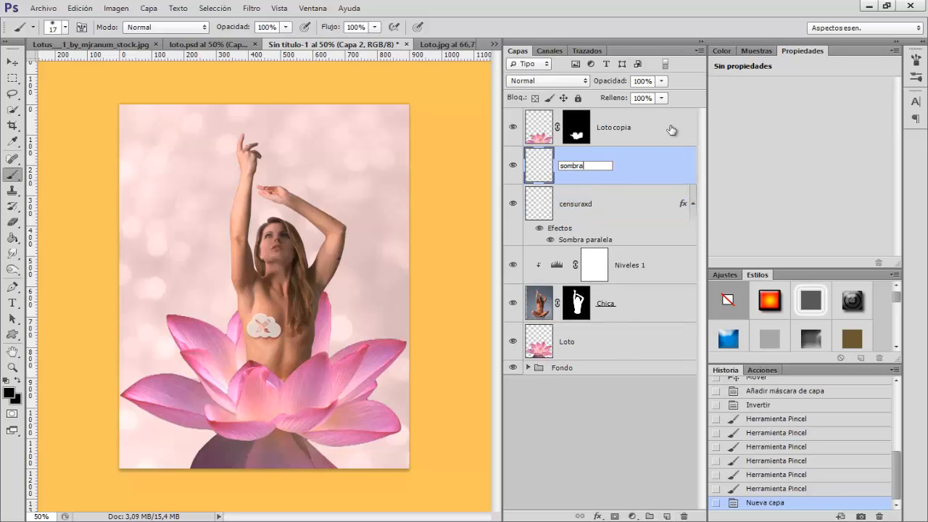
{"action": "key", "text": "Return"}
- Paint a soft shadow on the sombra layer where the waist meets the petals, using a 29 px brush with brown tones sampled from the skin
{"action": "key", "text": "ctrl+plus"}
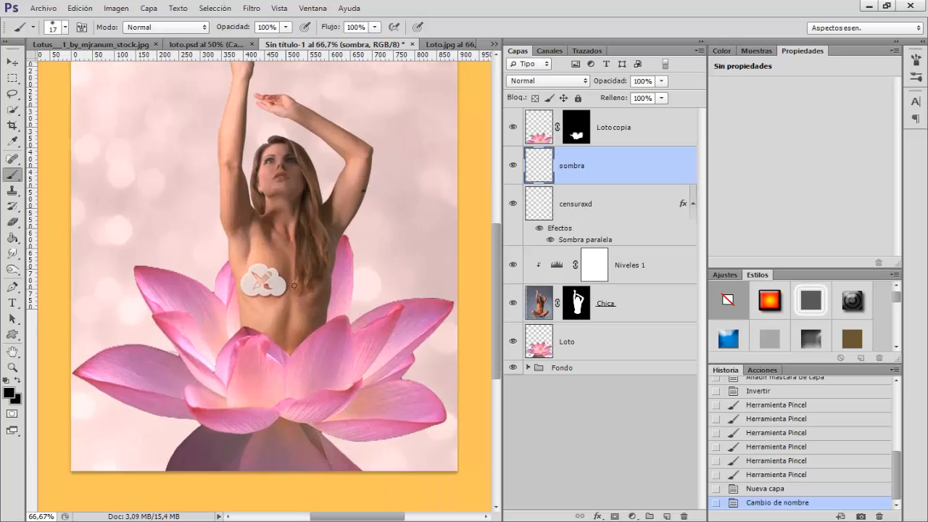
{"action": "scroll", "coordinate": [293, 285], "scroll_direction": "down", "scroll_amount": 2}
{"action": "key", "text": "ctrl+plus"}
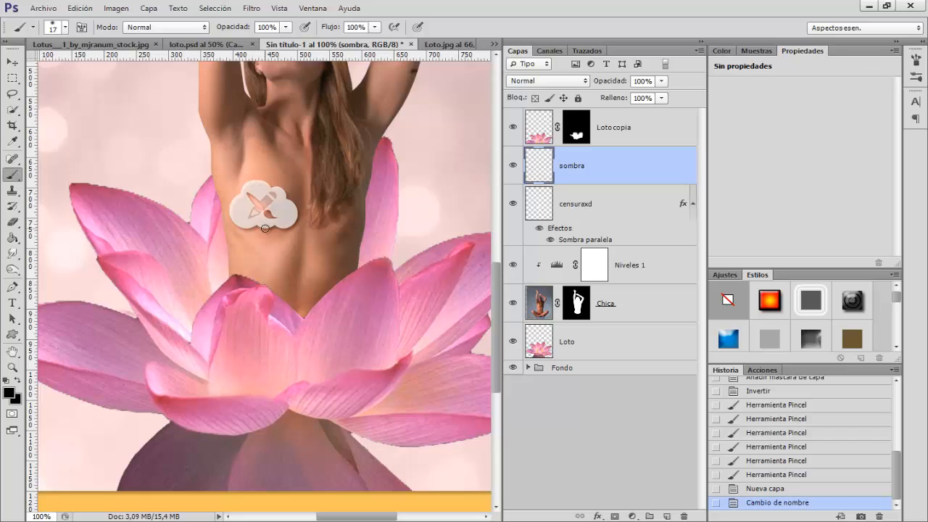
{"action": "key", "text": "alt"}
{"action": "right_click", "coordinate": [241, 281], "text": "alt"}
{"action": "mouse_move", "coordinate": [233, 279]}
{"action": "left_mouse_down"}
{"action": "mouse_move", "coordinate": [242, 272]}
{"action": "mouse_move", "coordinate": [269, 291]}
{"action": "left_mouse_up"}
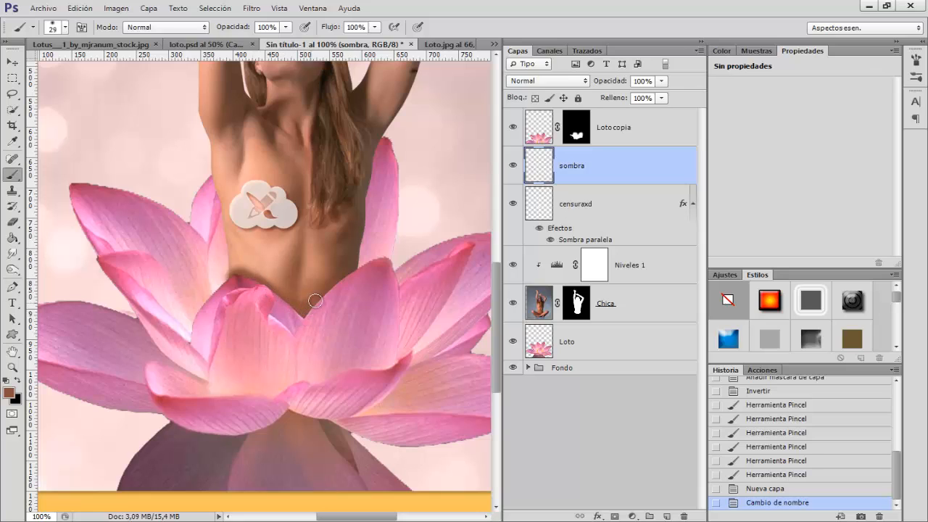
{"action": "left_click_drag", "start_coordinate": [315, 300], "coordinate": [367, 257]}
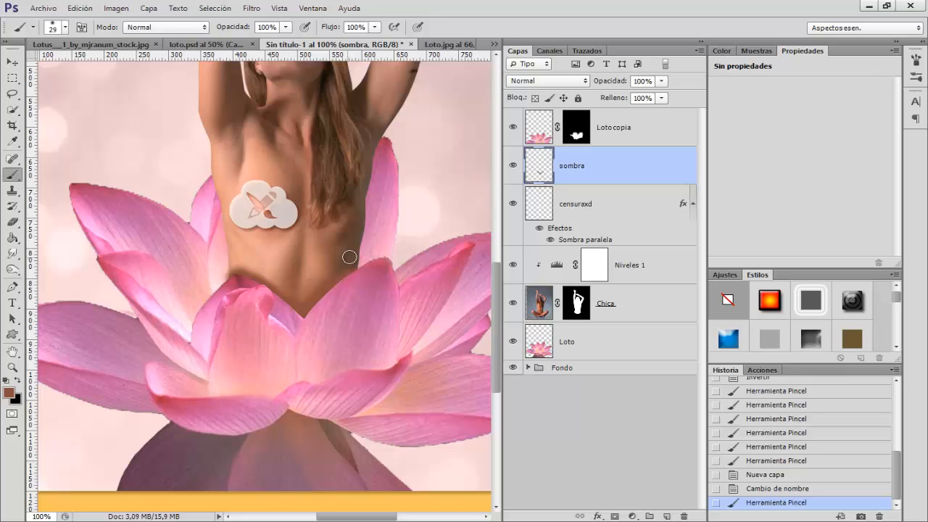
{"action": "left_click", "coordinate": [356, 251], "text": "alt"}
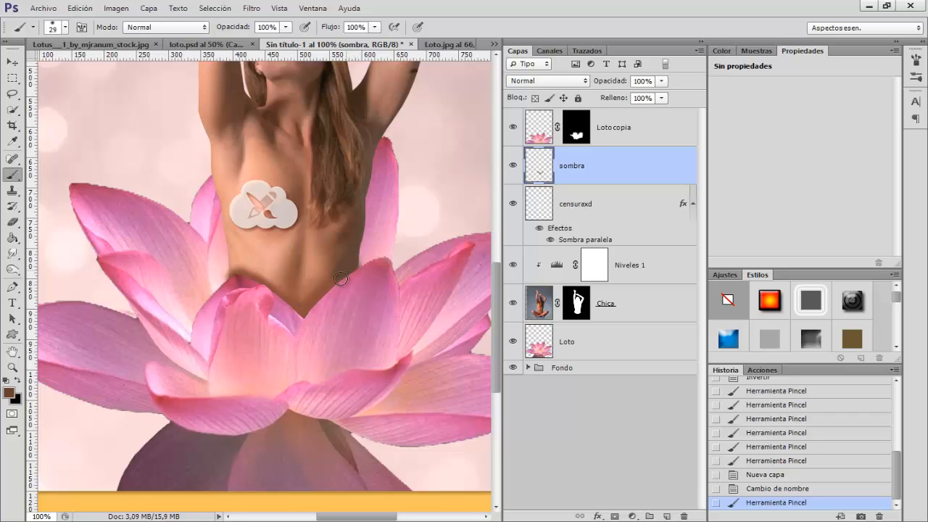
{"action": "left_click_drag", "start_coordinate": [329, 293], "coordinate": [353, 287]}
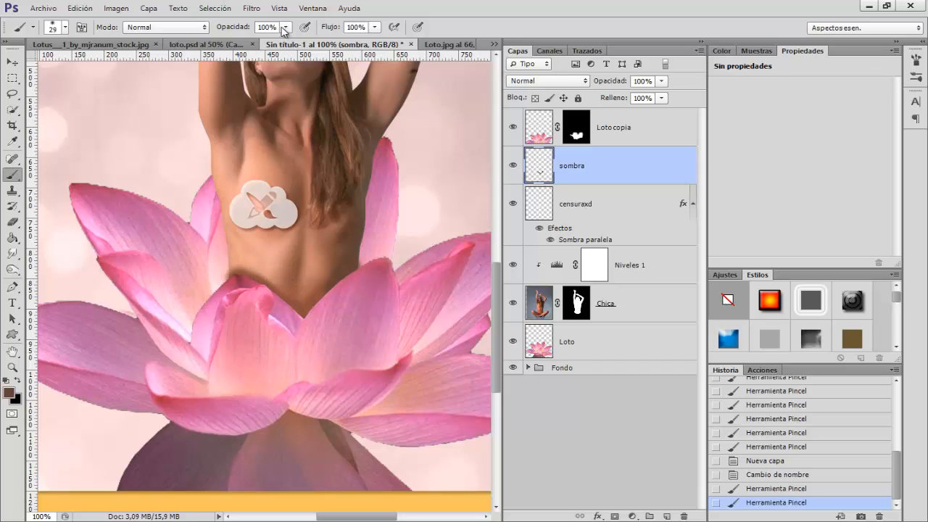
- Apply a Gaussian blur of 3,0 pixels to the sombra layer and lower its opacity to 68%
{"action": "left_click", "coordinate": [256, 9]}
{"action": "mouse_move", "coordinate": [349, 154]}
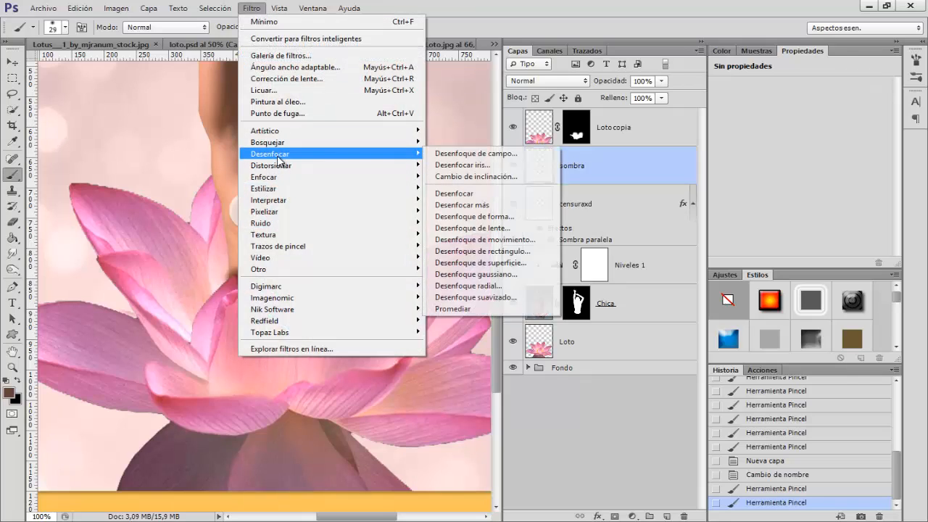
{"action": "left_click", "coordinate": [475, 275]}
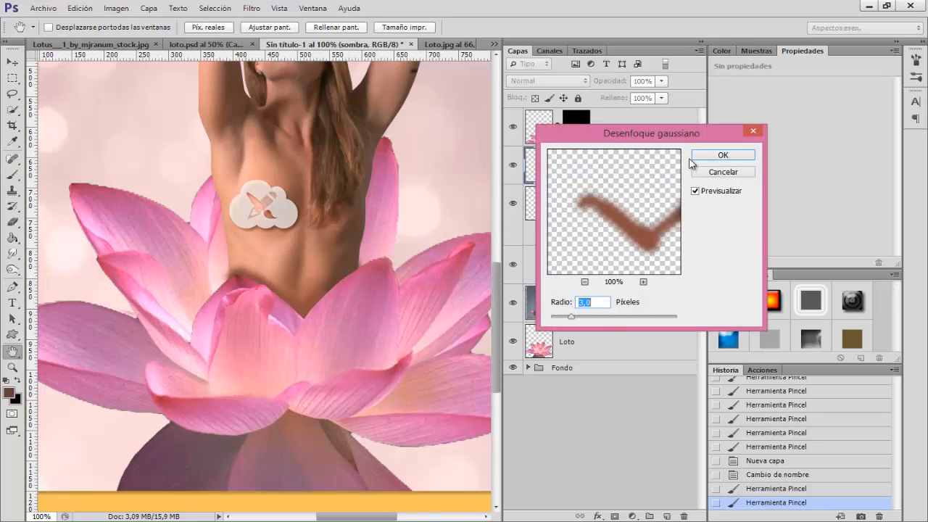
{"action": "left_click", "coordinate": [697, 156]}
{"action": "left_click_drag", "start_coordinate": [617, 83], "coordinate": [593, 82]}
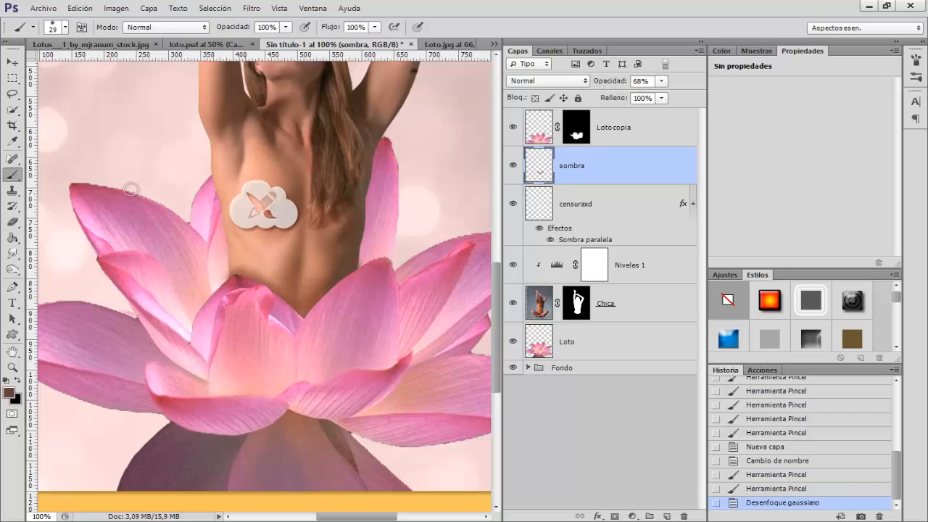
- Erase the shadow spilling past both sides of the waist on the sombra layer with a 27 px eraser
{"action": "left_click", "coordinate": [12, 222]}
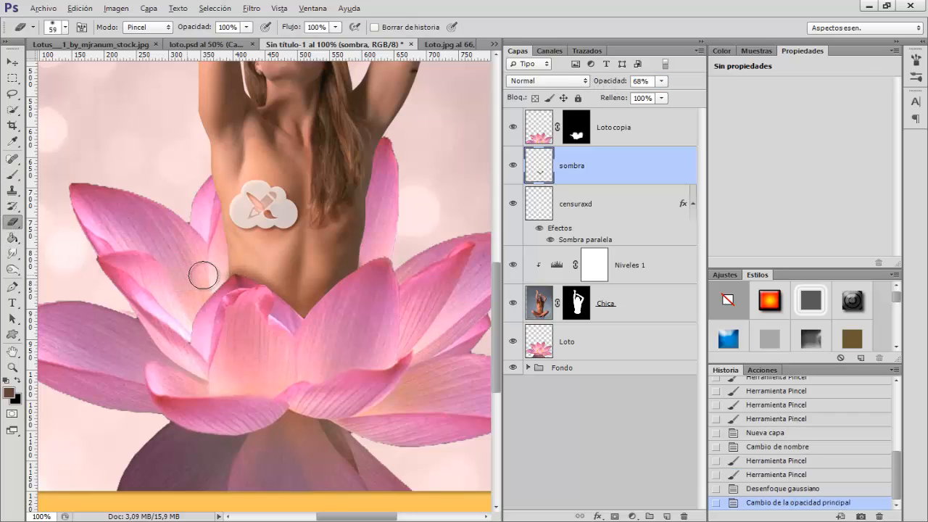
{"action": "mouse_move", "coordinate": [210, 273]}
{"action": "left_mouse_down"}
{"action": "mouse_move", "coordinate": [199, 274]}
{"action": "mouse_move", "coordinate": [217, 269]}
{"action": "mouse_move", "coordinate": [222, 282]}
{"action": "left_mouse_up"}
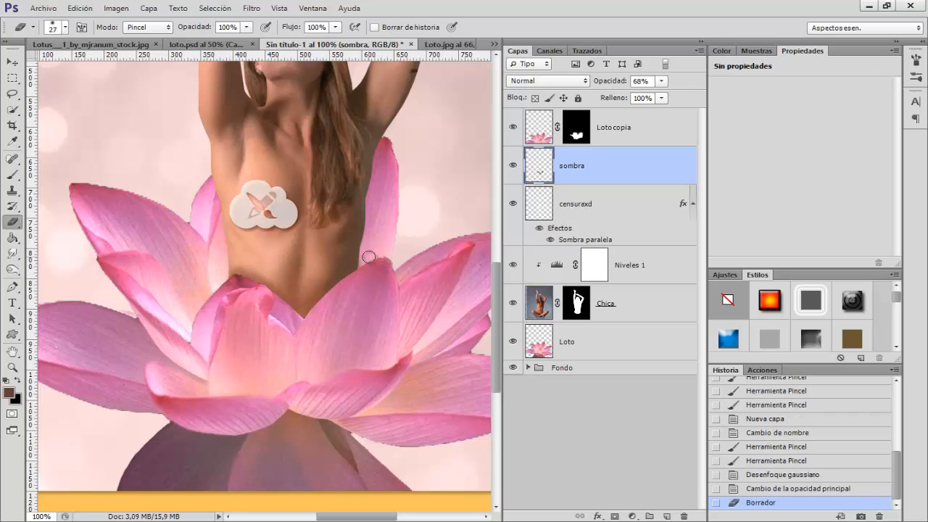
{"action": "left_click", "coordinate": [367, 268]}
- Add a new layer above Loto copia and set the brush's foreground color to pink b73a6e
{"action": "key", "text": "ctrl+minus"}
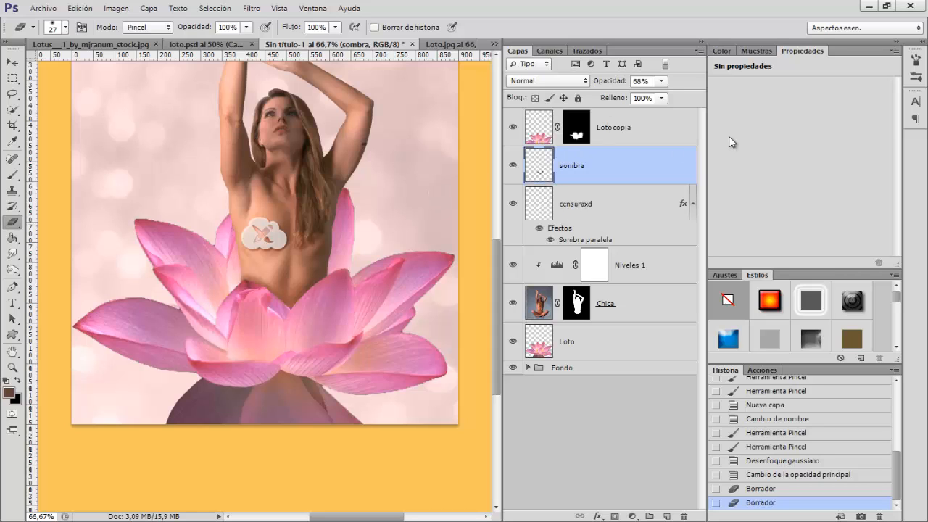
{"action": "key", "text": "ctrl+minus"}
{"action": "left_click", "coordinate": [621, 130]}
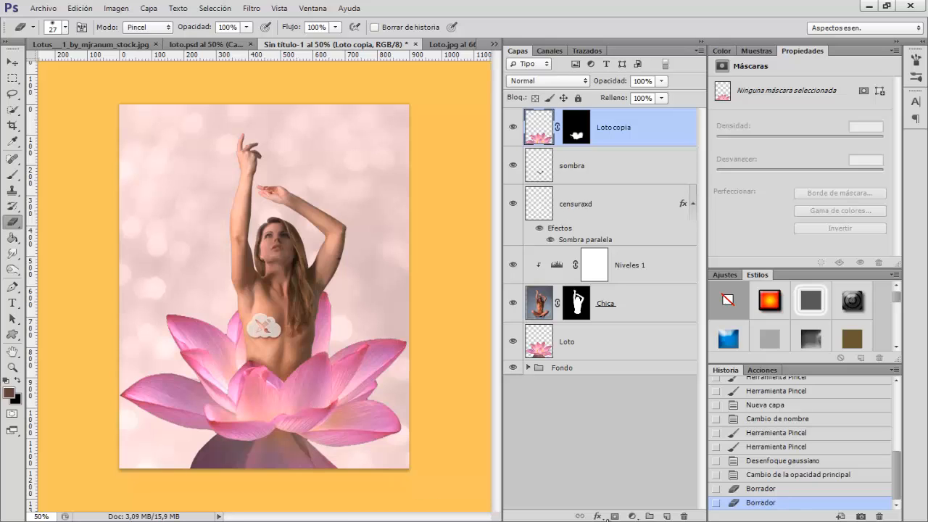
{"action": "left_click", "coordinate": [666, 517]}
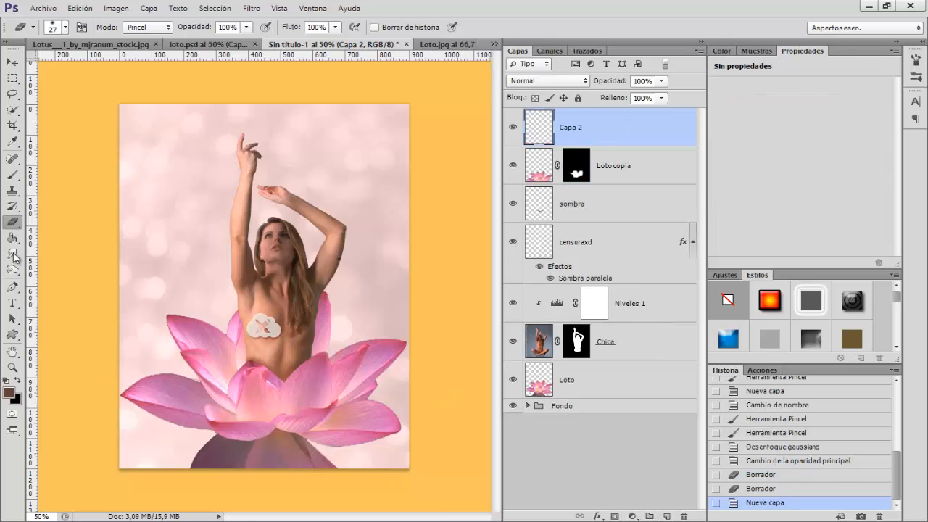
{"action": "left_click", "coordinate": [12, 177]}
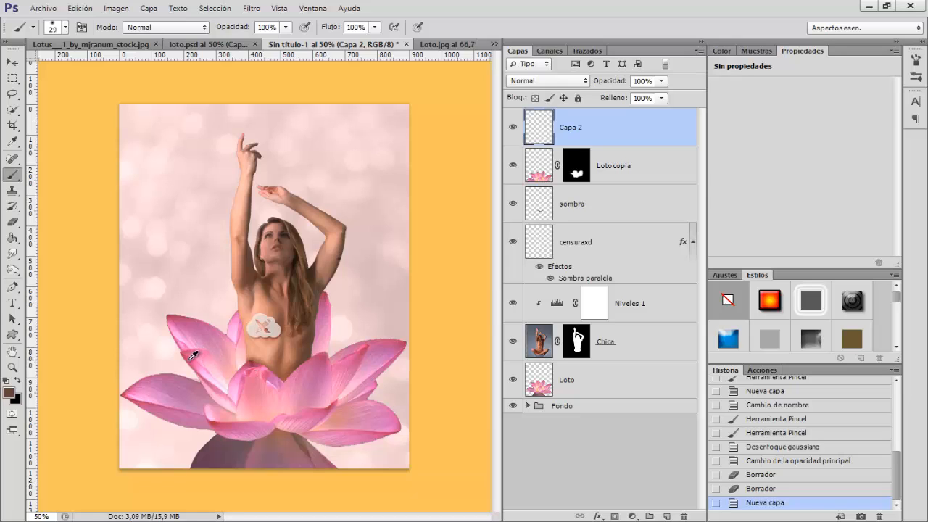
{"action": "left_click", "coordinate": [9, 394]}
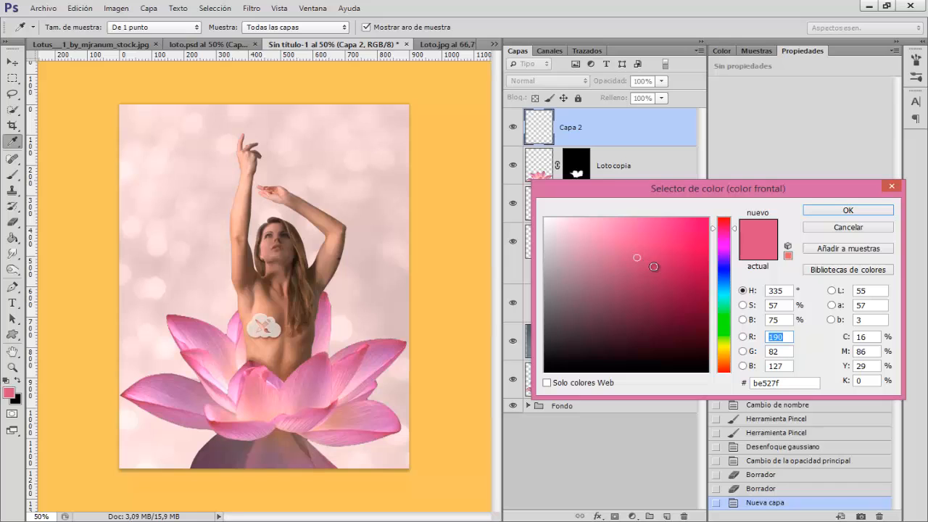
{"action": "left_click", "coordinate": [659, 262]}
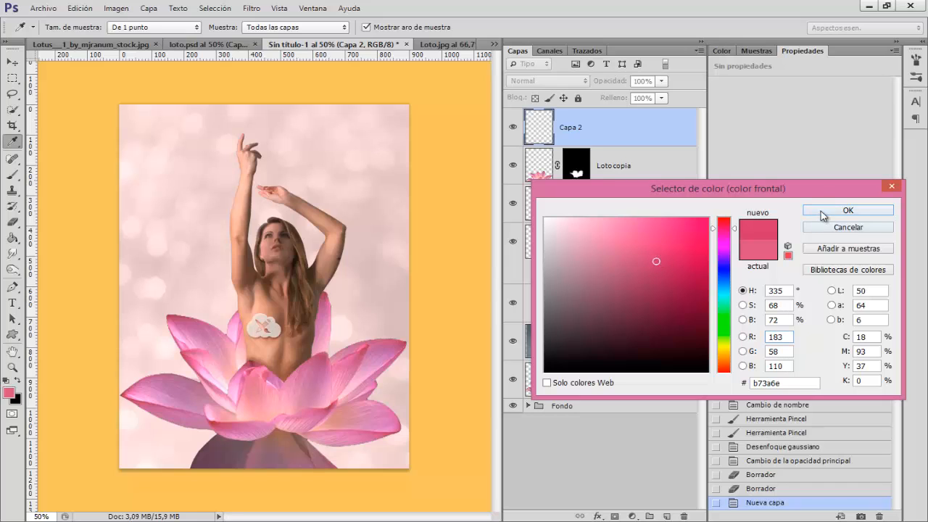
{"action": "left_click", "coordinate": [848, 211]}
- Paint pink over the lower petals with a 273 px brush, set the layer's blend mode to Luz suave and compare the image with and without it
{"action": "left_click_drag", "start_coordinate": [191, 368], "coordinate": [236, 368]}
{"action": "mouse_move", "coordinate": [94, 418]}
{"action": "left_mouse_down"}
{"action": "mouse_move", "coordinate": [137, 439]}
{"action": "mouse_move", "coordinate": [290, 462]}
{"action": "mouse_move", "coordinate": [426, 433]}
{"action": "mouse_move", "coordinate": [133, 479]}
{"action": "mouse_move", "coordinate": [135, 448]}
{"action": "mouse_move", "coordinate": [147, 439]}
{"action": "mouse_move", "coordinate": [281, 452]}
{"action": "mouse_move", "coordinate": [414, 407]}
{"action": "mouse_move", "coordinate": [387, 414]}
{"action": "mouse_move", "coordinate": [410, 385]}
{"action": "mouse_move", "coordinate": [263, 473]}
{"action": "mouse_move", "coordinate": [272, 422]}
{"action": "left_mouse_up"}
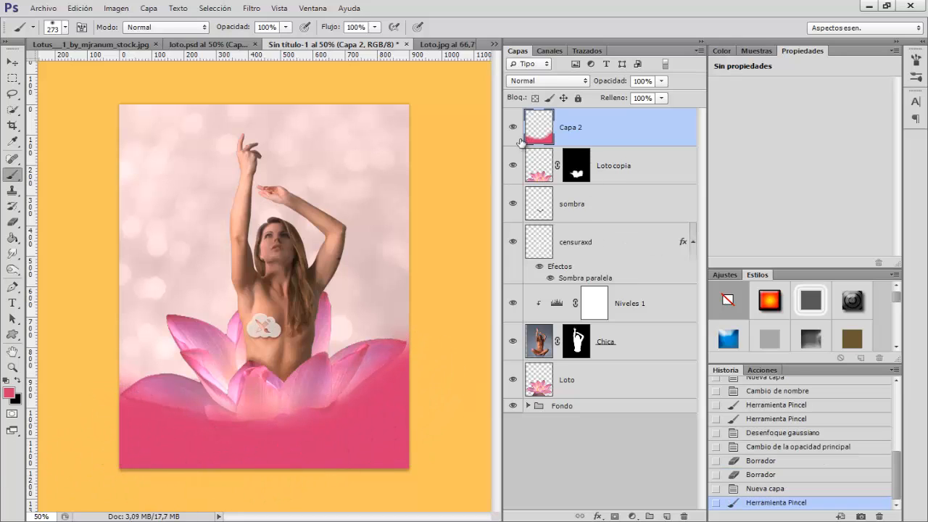
{"action": "left_click", "coordinate": [537, 84]}
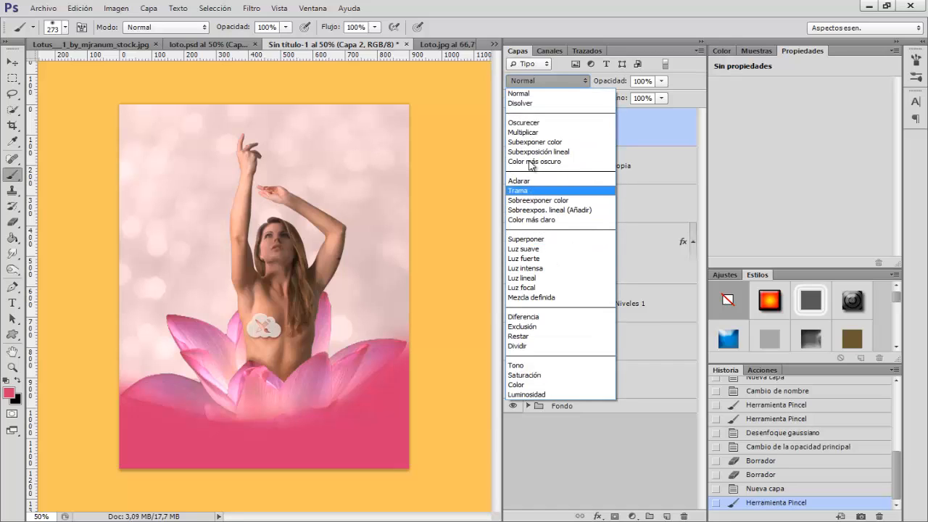
{"action": "left_click", "coordinate": [523, 249]}
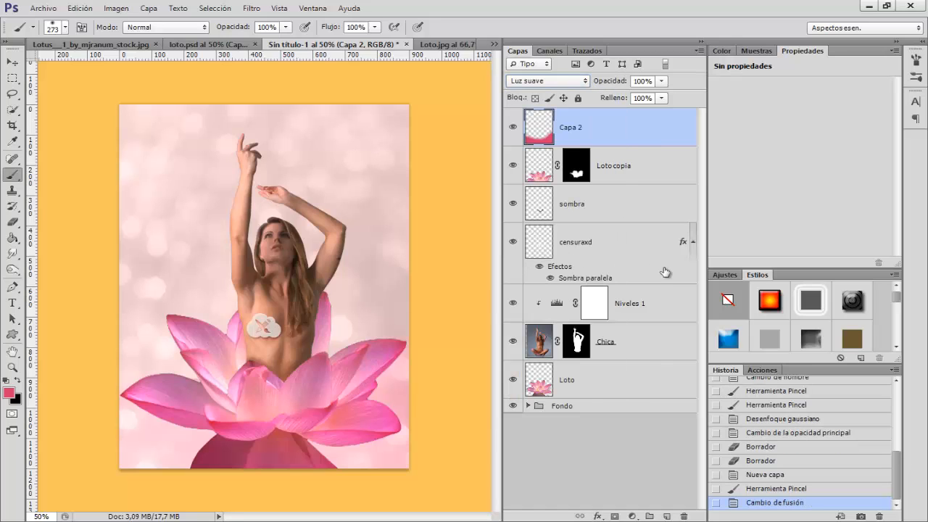
{"action": "left_click", "coordinate": [516, 129]}
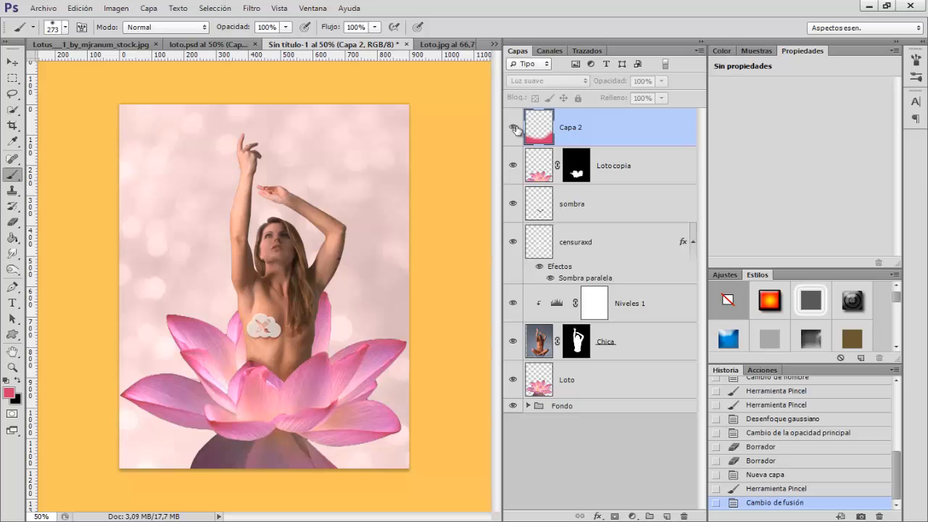
{"action": "left_click", "coordinate": [516, 128]}
{"action": "left_click", "coordinate": [515, 128]}
{"action": "left_click", "coordinate": [516, 128]}
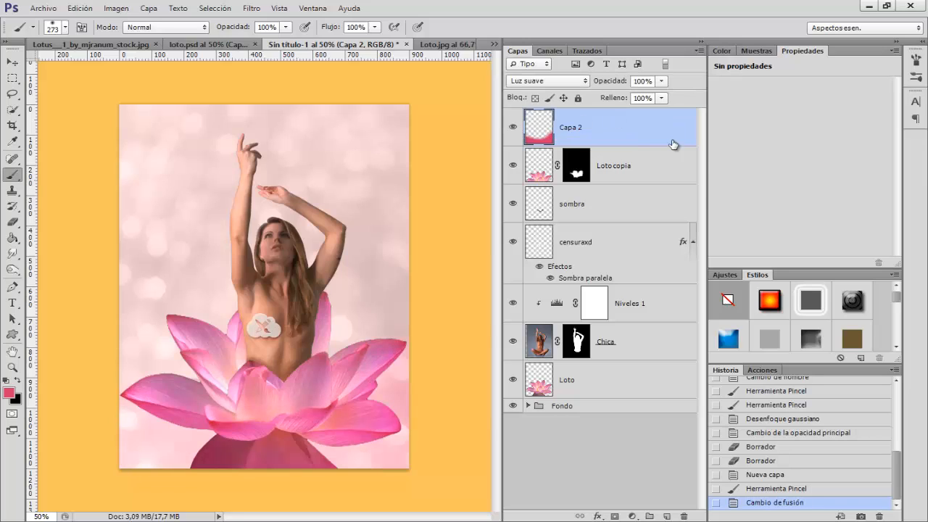
- Add another new layer at the top of the stack and set the foreground color to dark crimson 6f1239
{"action": "left_click", "coordinate": [666, 517]}
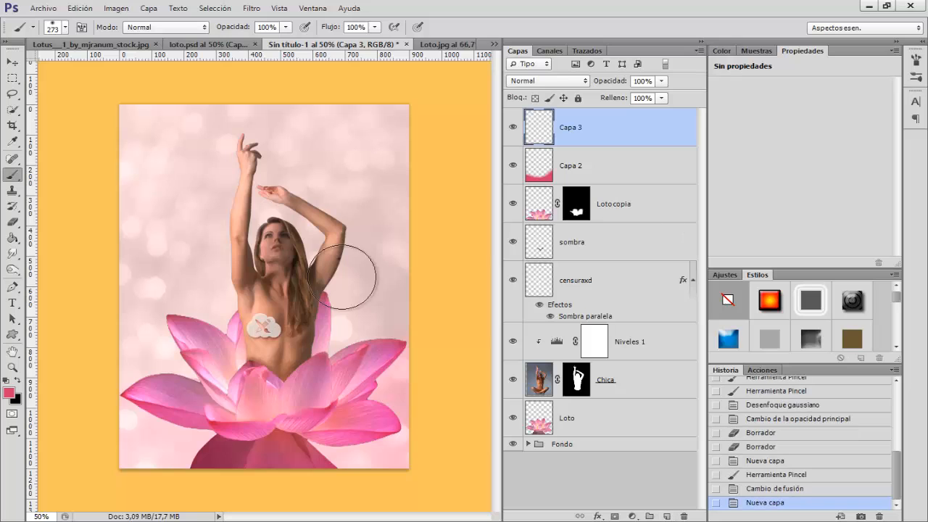
{"action": "left_click", "coordinate": [9, 393]}
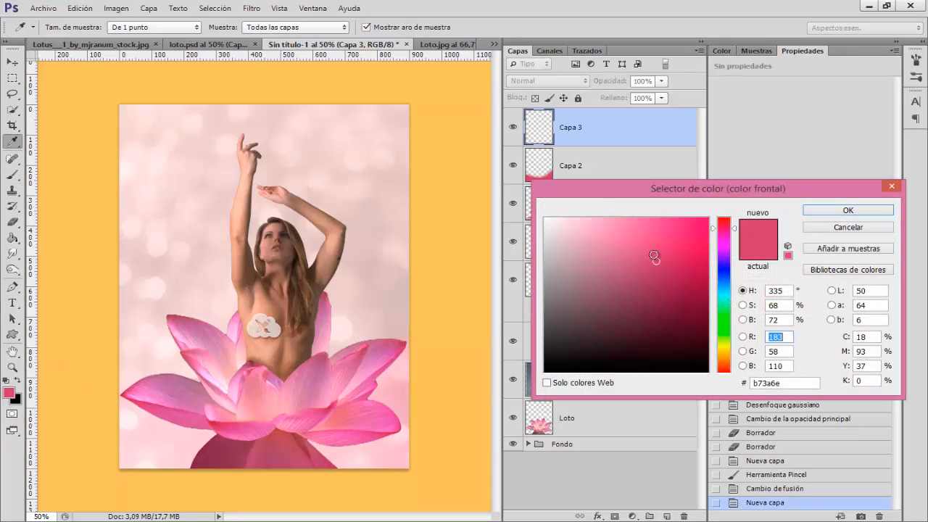
{"action": "left_click_drag", "start_coordinate": [680, 305], "coordinate": [681, 304]}
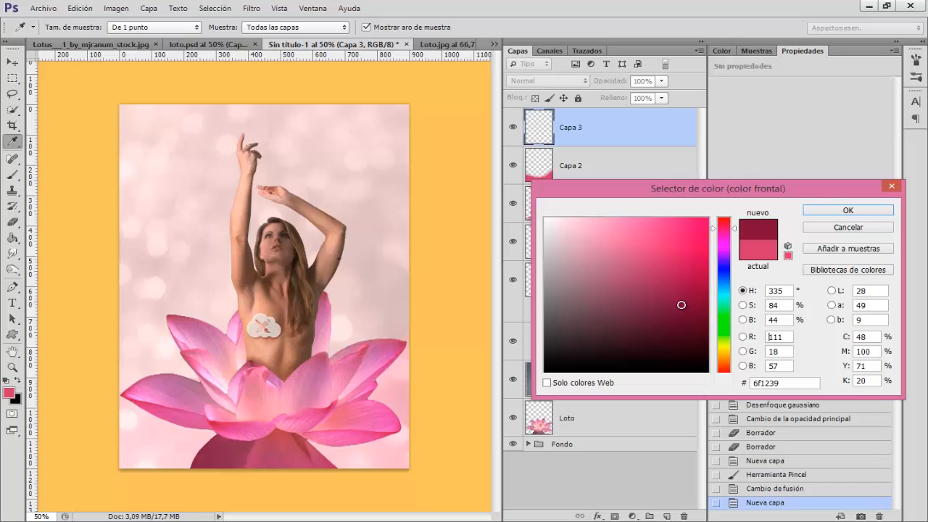
{"action": "left_click", "coordinate": [848, 209]}
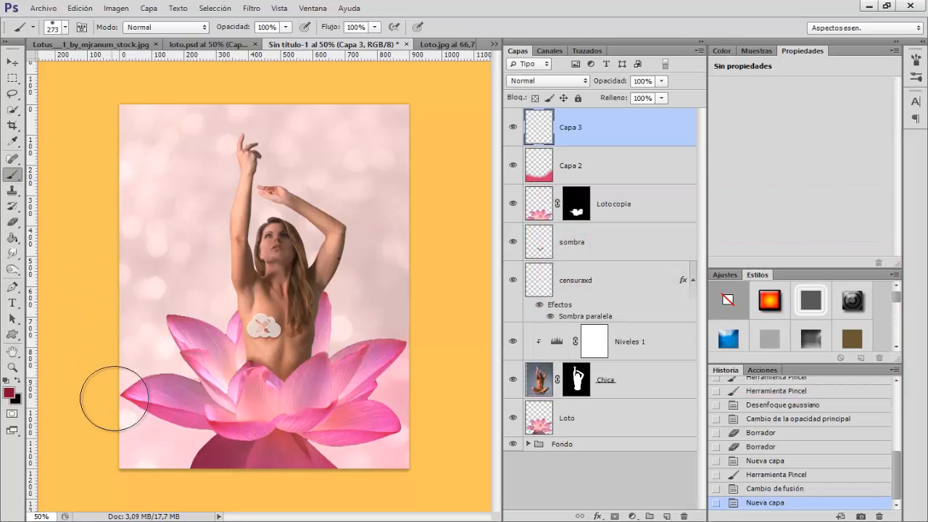
- Paint dark crimson over the lower part of the flower with the 273 px brush and set the layer's blend mode to Luz suave
{"action": "mouse_move", "coordinate": [125, 423]}
{"action": "left_mouse_down"}
{"action": "mouse_move", "coordinate": [178, 446]}
{"action": "mouse_move", "coordinate": [111, 416]}
{"action": "mouse_move", "coordinate": [166, 466]}
{"action": "mouse_move", "coordinate": [232, 451]}
{"action": "mouse_move", "coordinate": [196, 455]}
{"action": "mouse_move", "coordinate": [312, 453]}
{"action": "mouse_move", "coordinate": [398, 400]}
{"action": "mouse_move", "coordinate": [423, 368]}
{"action": "mouse_move", "coordinate": [329, 442]}
{"action": "mouse_move", "coordinate": [399, 412]}
{"action": "mouse_move", "coordinate": [395, 435]}
{"action": "mouse_move", "coordinate": [422, 366]}
{"action": "mouse_move", "coordinate": [286, 418]}
{"action": "mouse_move", "coordinate": [113, 417]}
{"action": "mouse_move", "coordinate": [43, 392]}
{"action": "left_mouse_up"}
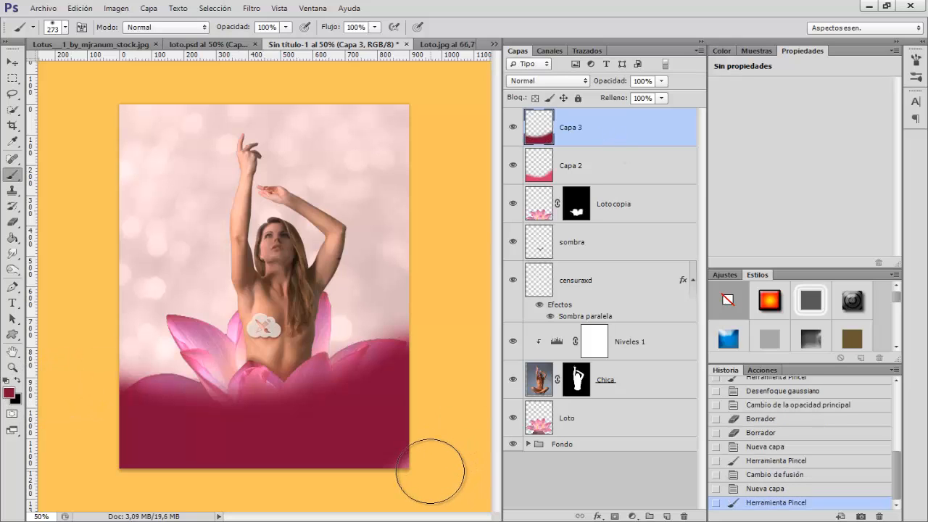
{"action": "left_click_drag", "start_coordinate": [431, 472], "coordinate": [433, 466]}
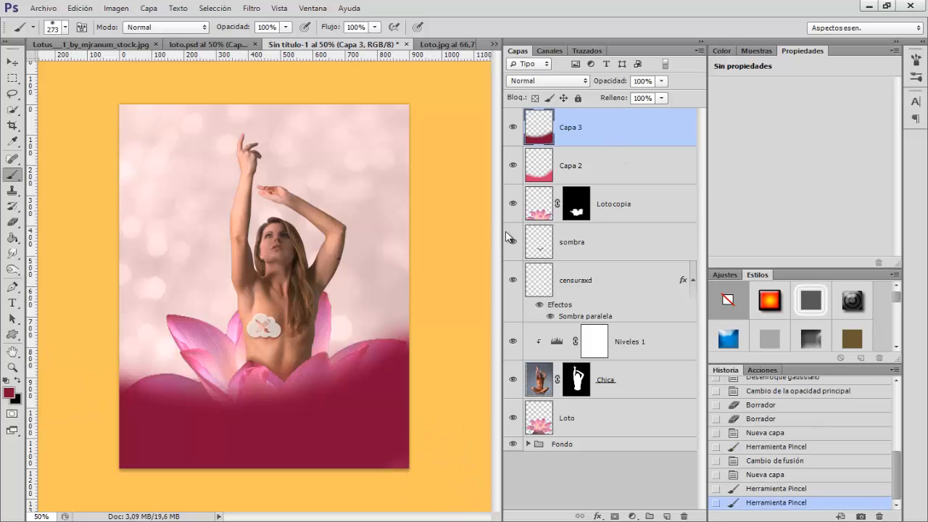
{"action": "left_click", "coordinate": [551, 81]}
{"action": "left_click", "coordinate": [543, 254]}
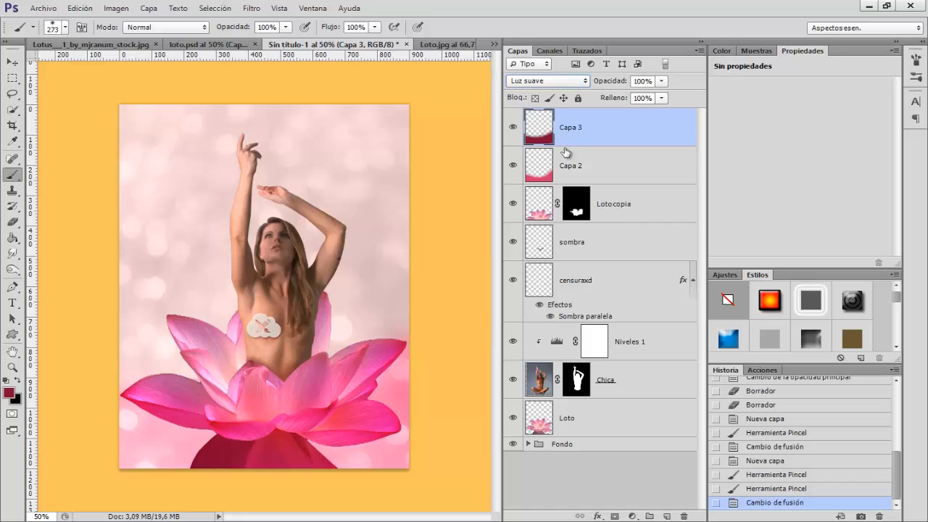
- Compare the image with and without the dark crimson layer and reduce that layer's opacity to 76%
{"action": "left_click", "coordinate": [515, 127]}
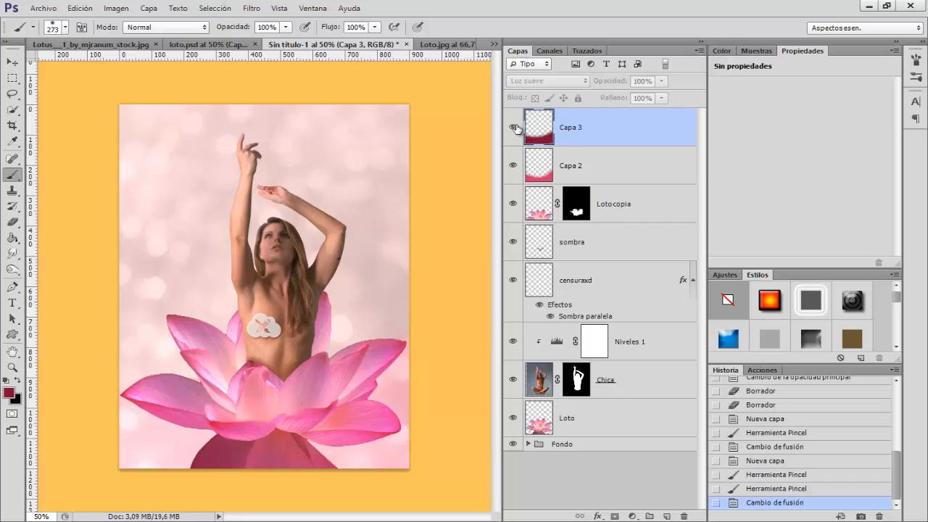
{"action": "left_click", "coordinate": [513, 127]}
{"action": "left_click", "coordinate": [514, 127]}
{"action": "left_click", "coordinate": [514, 127]}
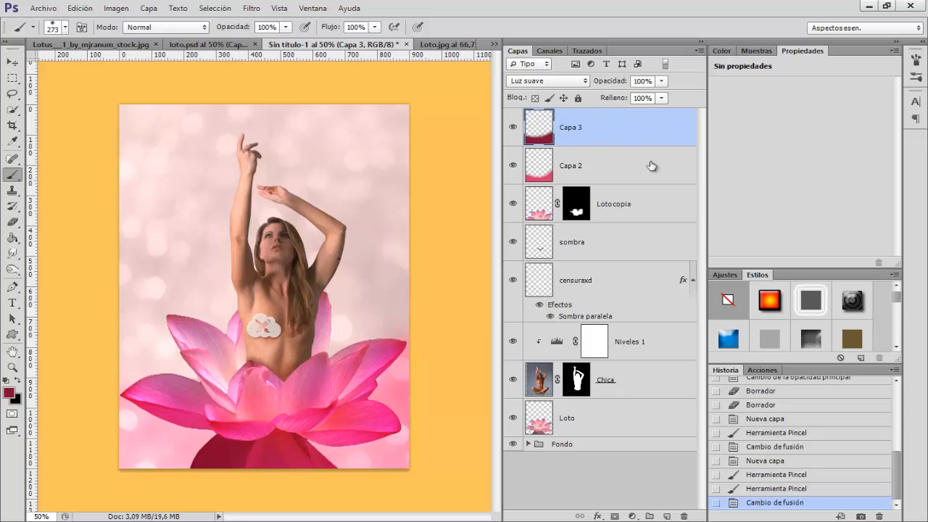
{"action": "left_click_drag", "start_coordinate": [609, 81], "coordinate": [594, 82]}
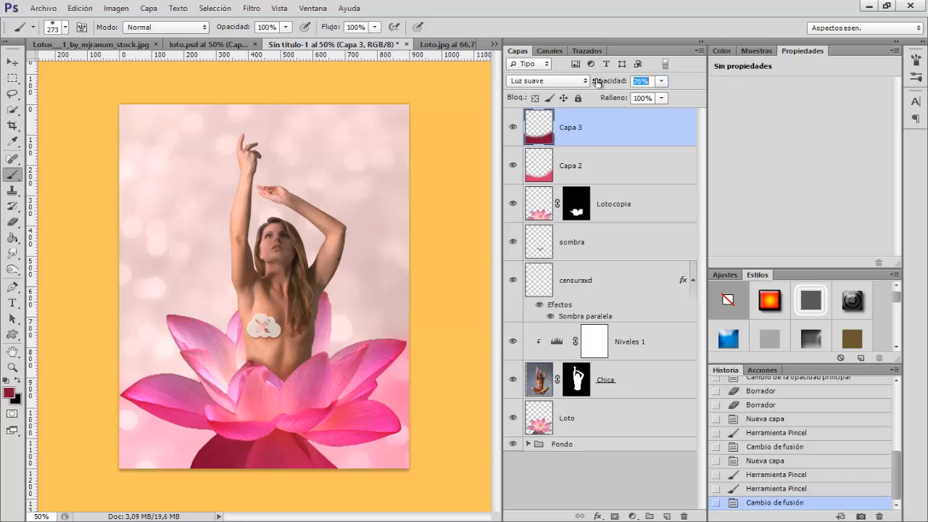
{"action": "left_click_drag", "start_coordinate": [597, 81], "coordinate": [592, 81]}
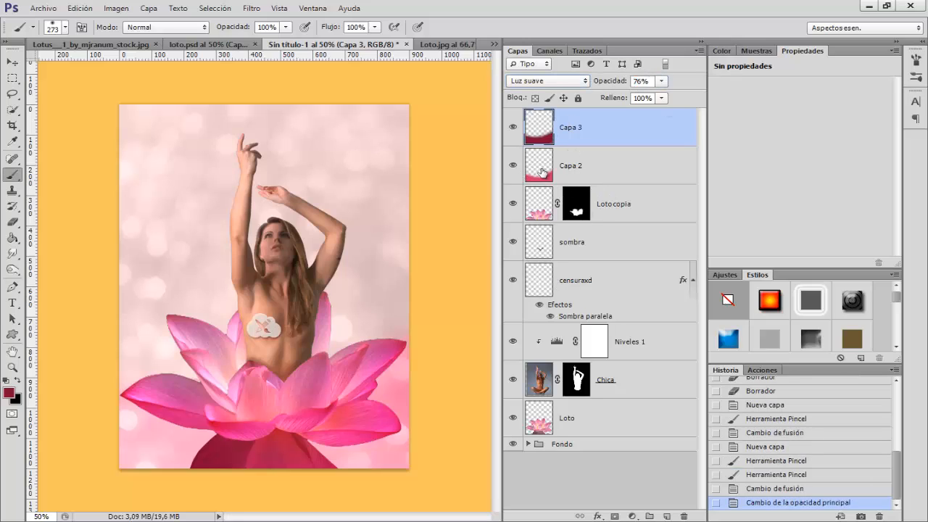
- Group the two tint layers to compare the image with and without them, and undo the grouping
{"action": "left_click", "coordinate": [572, 176], "text": "shift"}
{"action": "key", "text": "ctrl+g"}
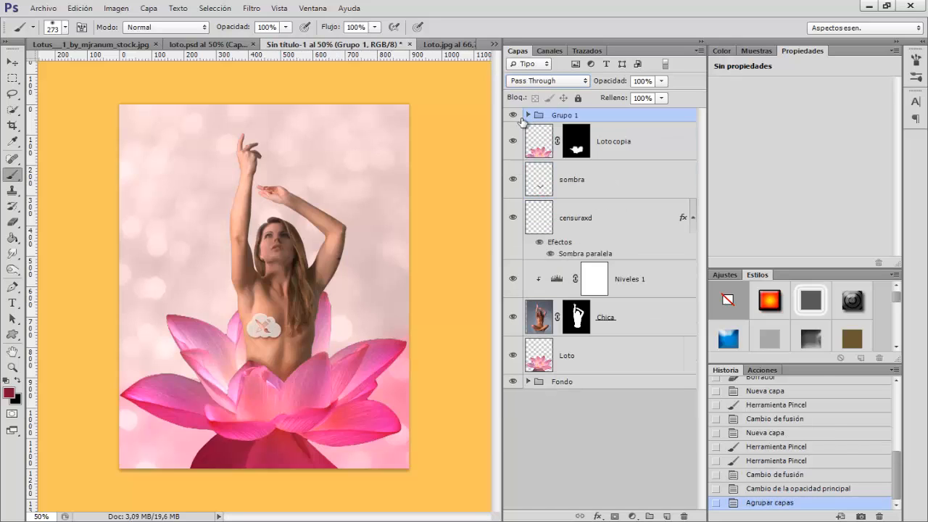
{"action": "left_click", "coordinate": [514, 116]}
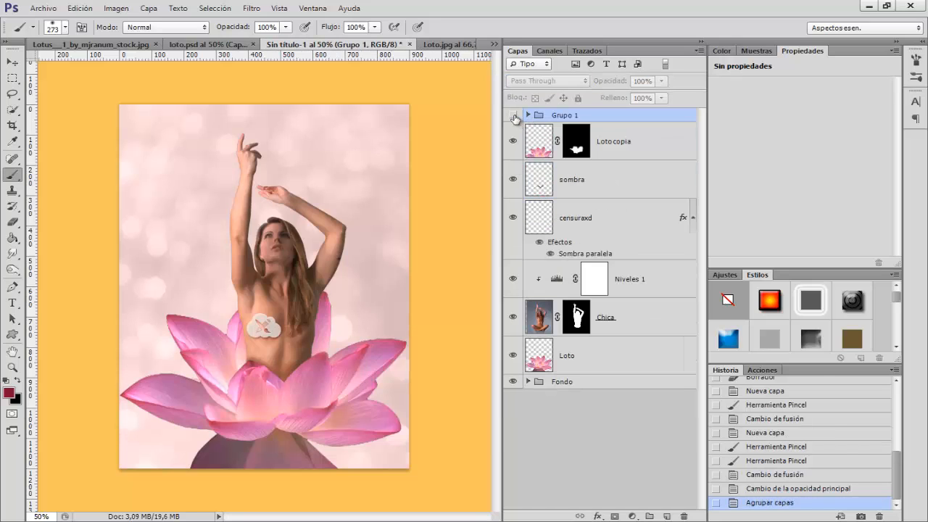
{"action": "left_click", "coordinate": [513, 115]}
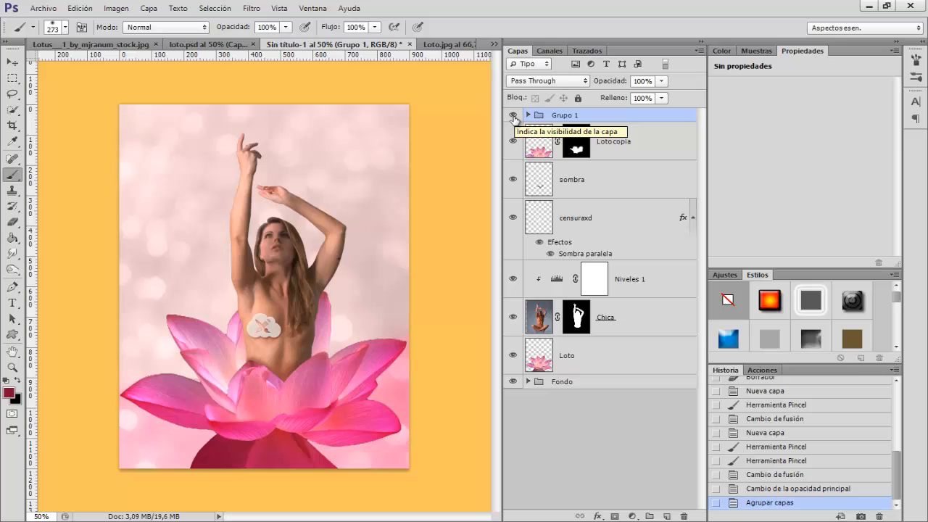
{"action": "key", "text": "ctrl+z"}
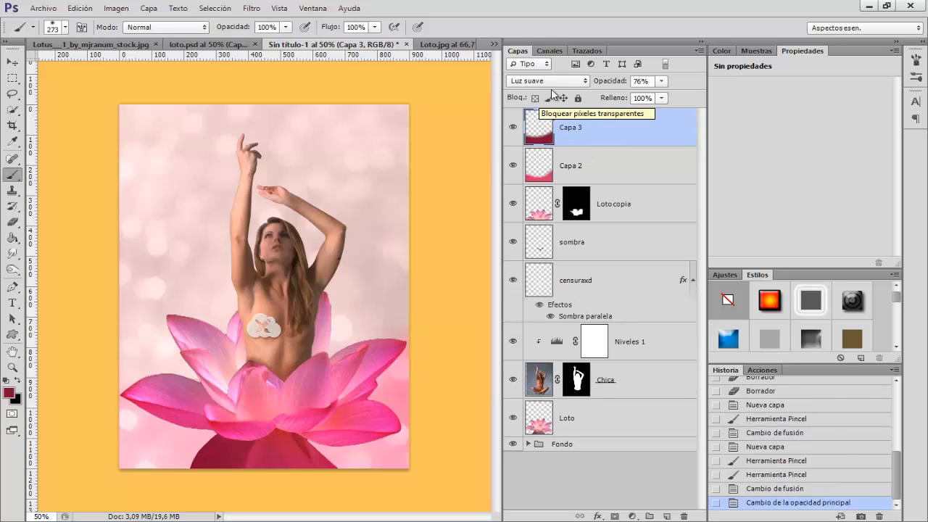
- Place the image Pájaro.png from the Materiales Flor de loto folder above the top tint layer
{"action": "left_click", "coordinate": [43, 8]}
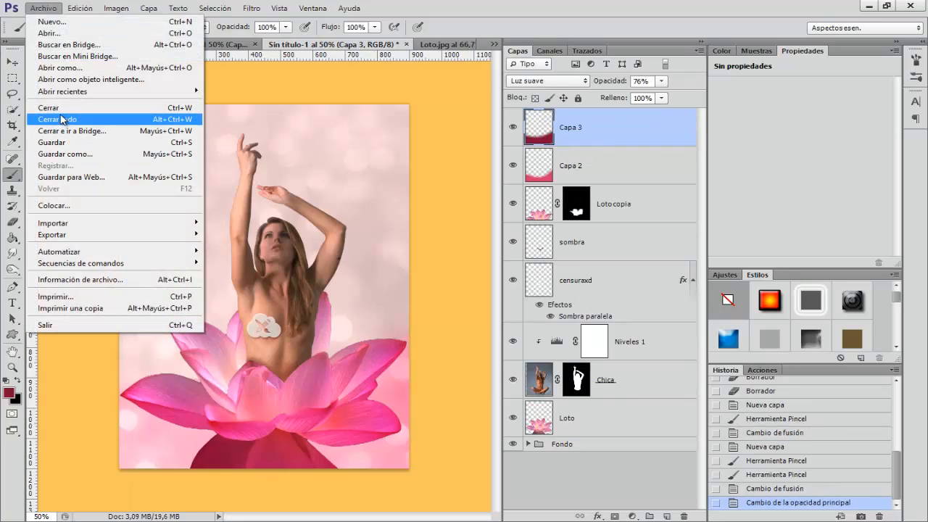
{"action": "left_click", "coordinate": [69, 210]}
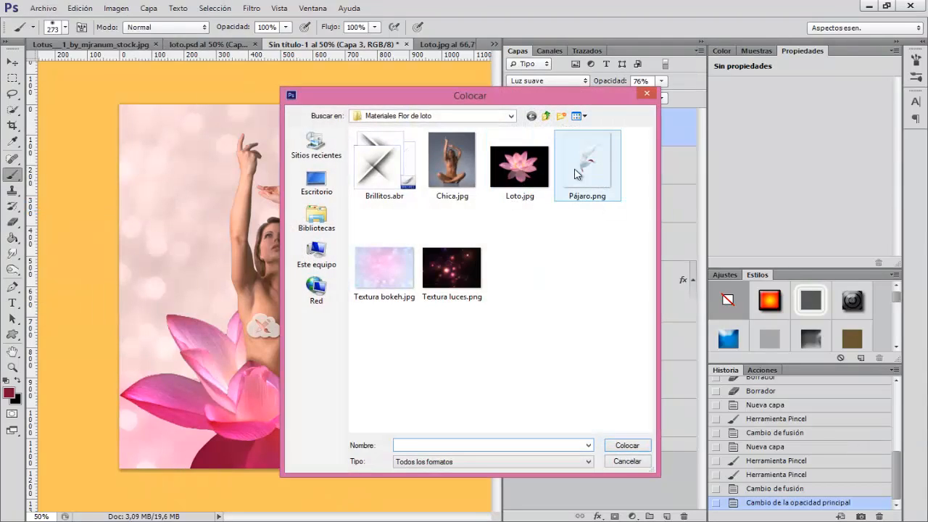
{"action": "left_click", "coordinate": [585, 172]}
{"action": "left_click", "coordinate": [628, 446]}
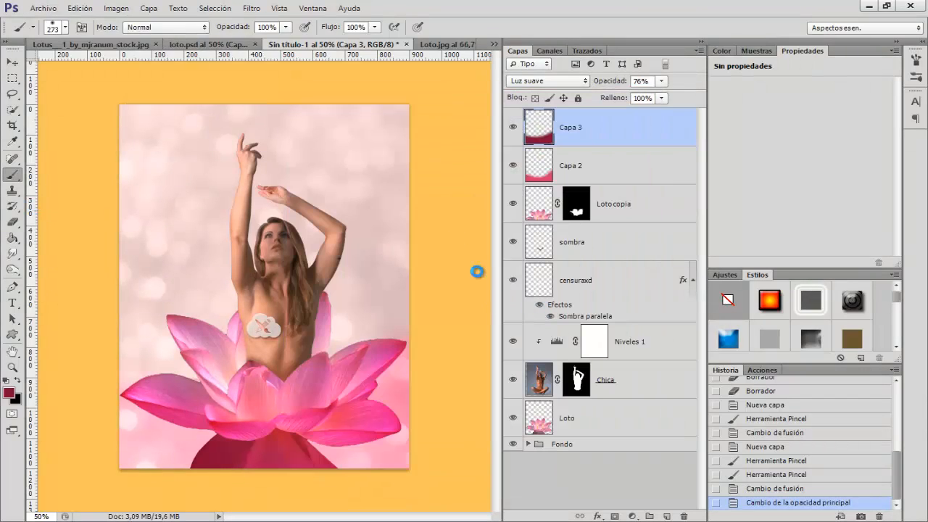
- Flip the placed bird horizontally and position it beside the woman's raised hands
{"action": "right_click", "coordinate": [268, 300]}
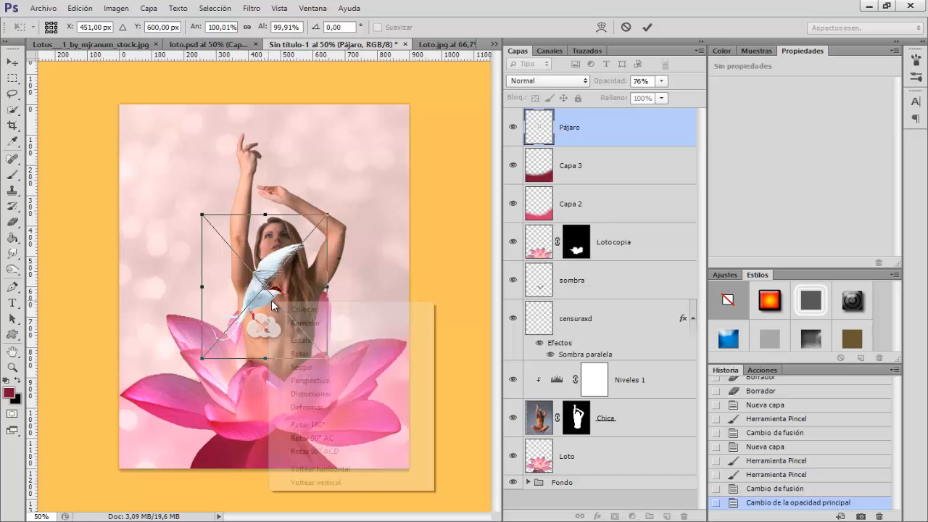
{"action": "left_click", "coordinate": [343, 469]}
{"action": "left_click_drag", "start_coordinate": [285, 301], "coordinate": [354, 186]}
{"action": "key", "text": "Return"}
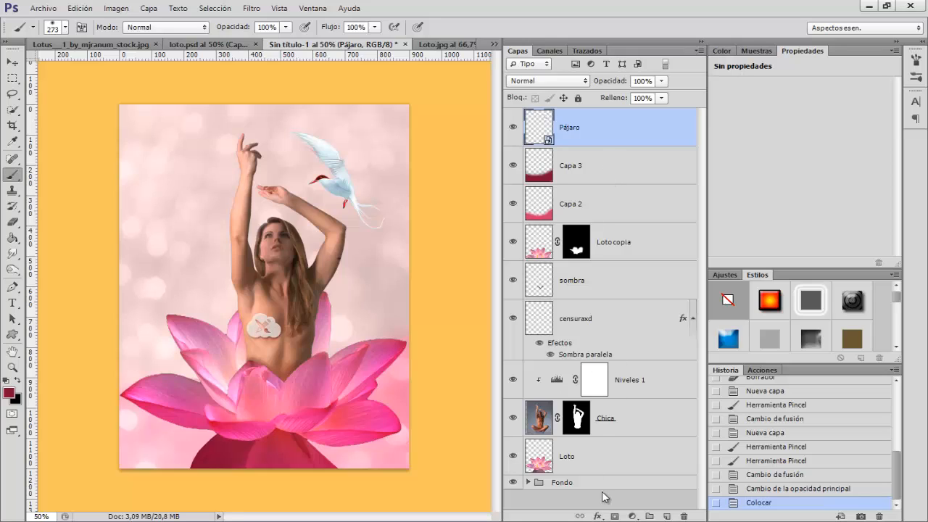
- Add a new layer directly above the Loto layer, label it yellow and name it luz
{"action": "left_click", "coordinate": [592, 464]}
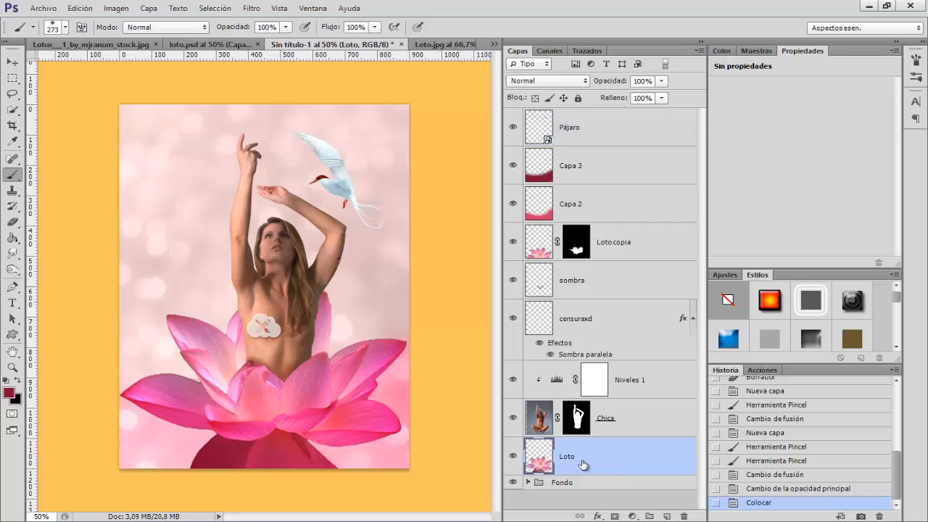
{"action": "left_click", "coordinate": [663, 516]}
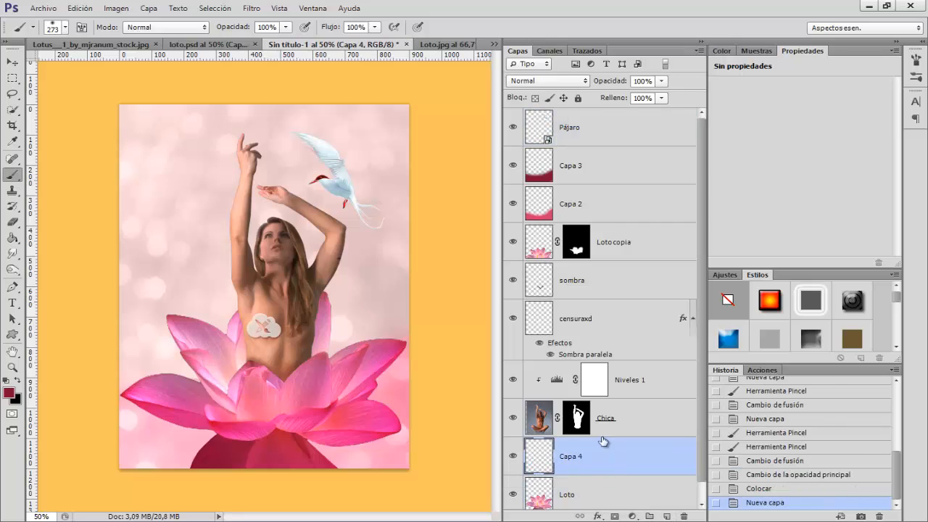
{"action": "right_click", "coordinate": [517, 462]}
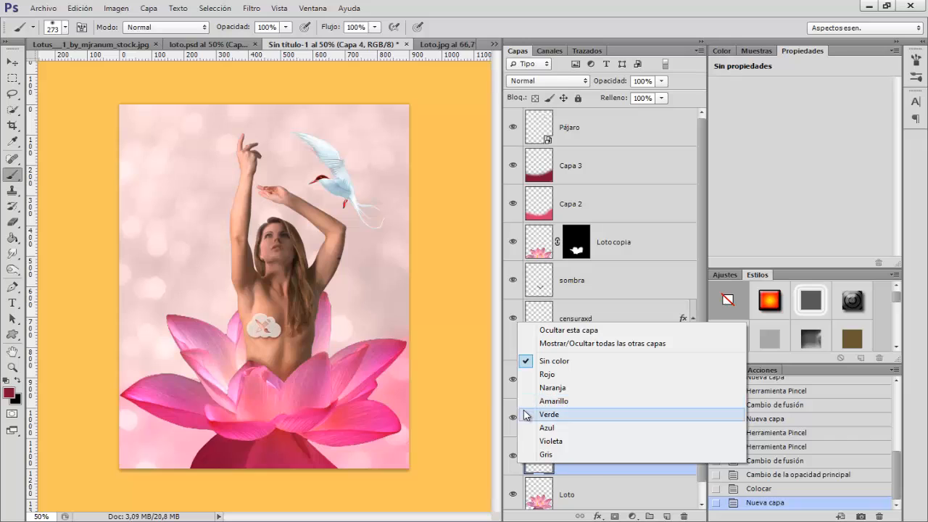
{"action": "left_click", "coordinate": [537, 402]}
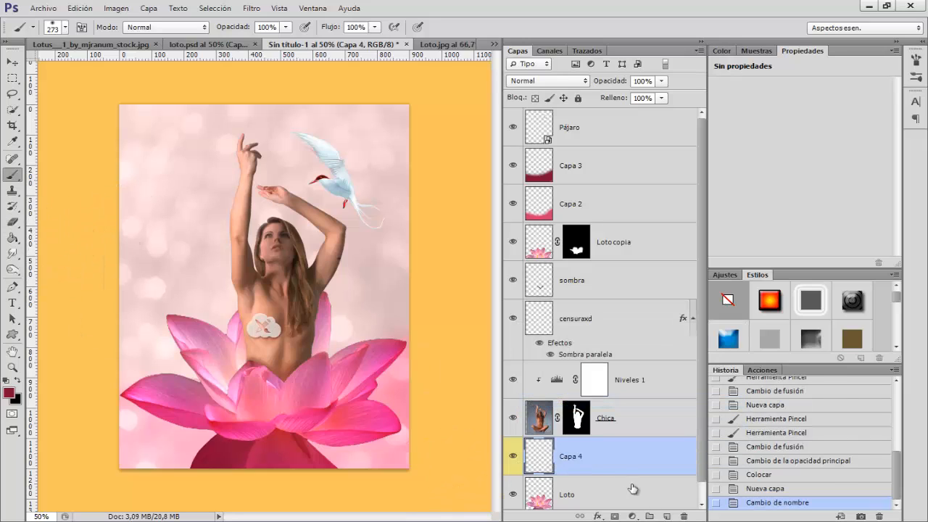
{"action": "double_click", "coordinate": [573, 456]}
{"action": "key", "text": "BackSpace"}
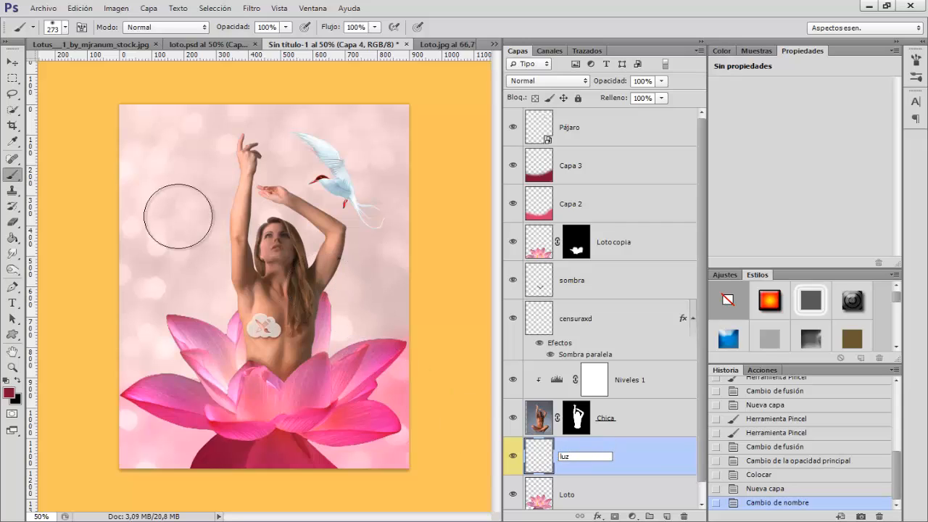
- Set the foreground color to light orange f8ce8c for painting with the Brush tool
{"action": "left_click", "coordinate": [8, 392]}
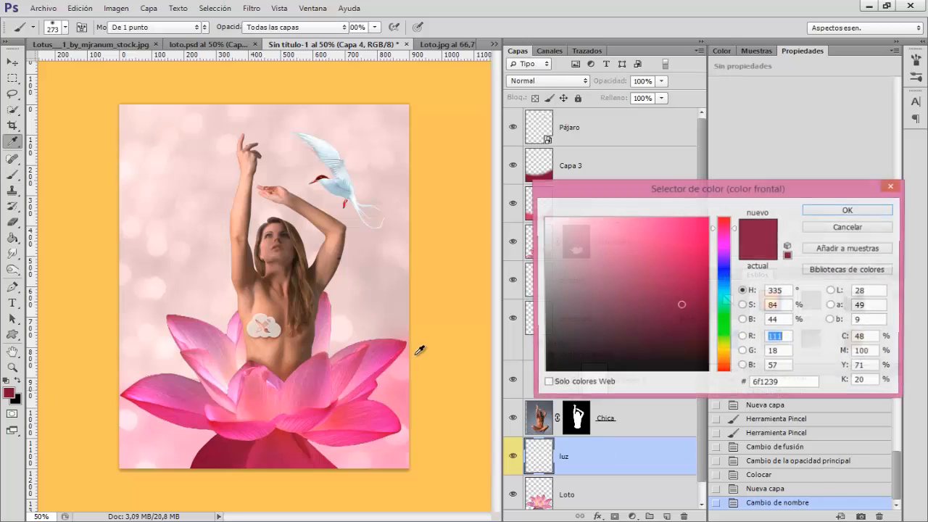
{"action": "mouse_move", "coordinate": [716, 350]}
{"action": "left_mouse_down"}
{"action": "mouse_move", "coordinate": [722, 366]}
{"action": "mouse_move", "coordinate": [722, 357]}
{"action": "left_mouse_up"}
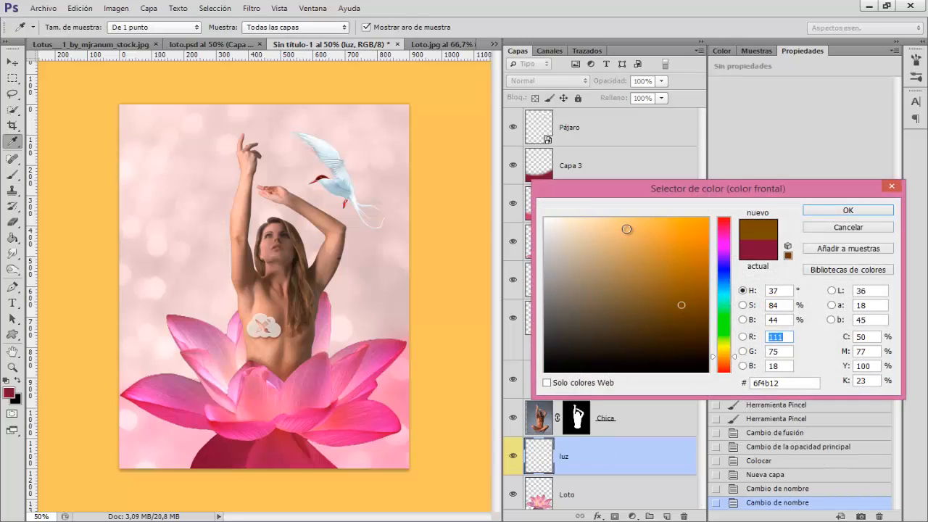
{"action": "left_click_drag", "start_coordinate": [627, 230], "coordinate": [605, 222]}
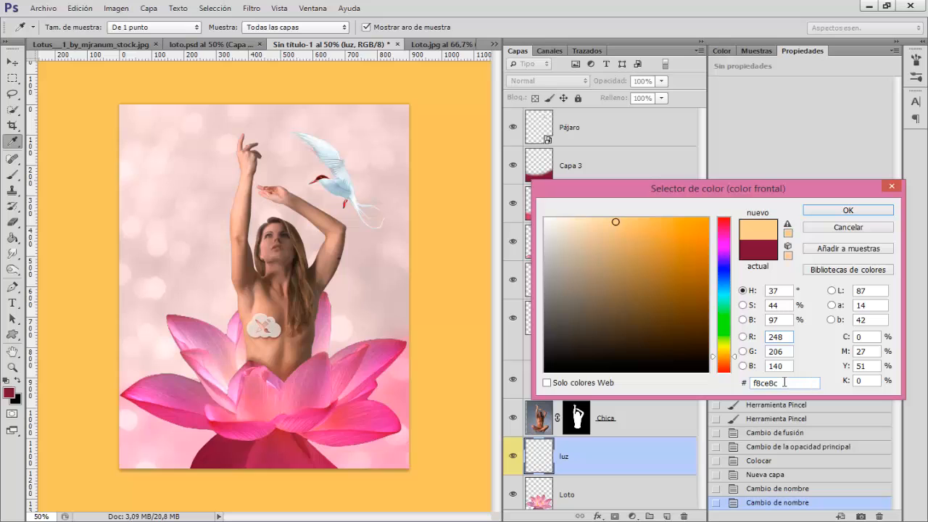
{"action": "left_click", "coordinate": [828, 211]}
{"action": "key", "text": "b"}
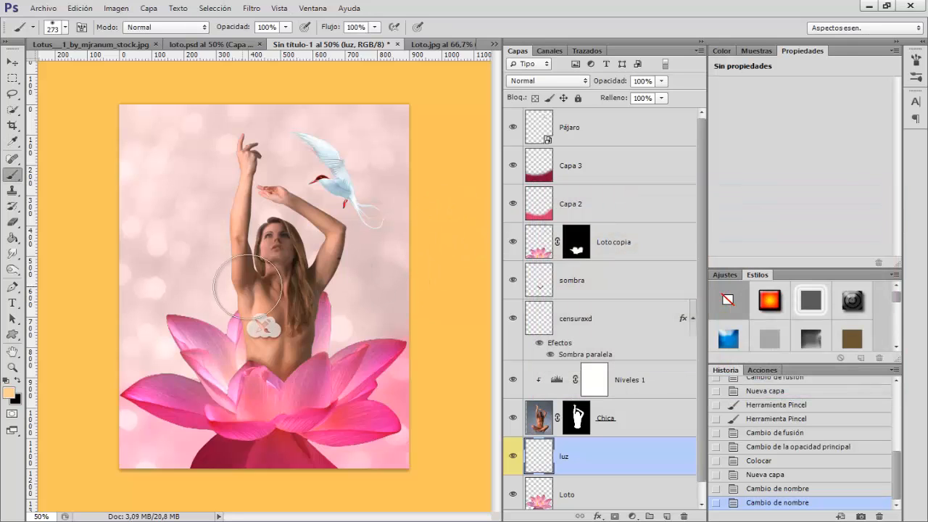
- Paint a glow behind the woman's torso with a 613 px brush and set the luz layer's blend mode to Superponer
{"action": "left_click_drag", "start_coordinate": [242, 318], "coordinate": [305, 321]}
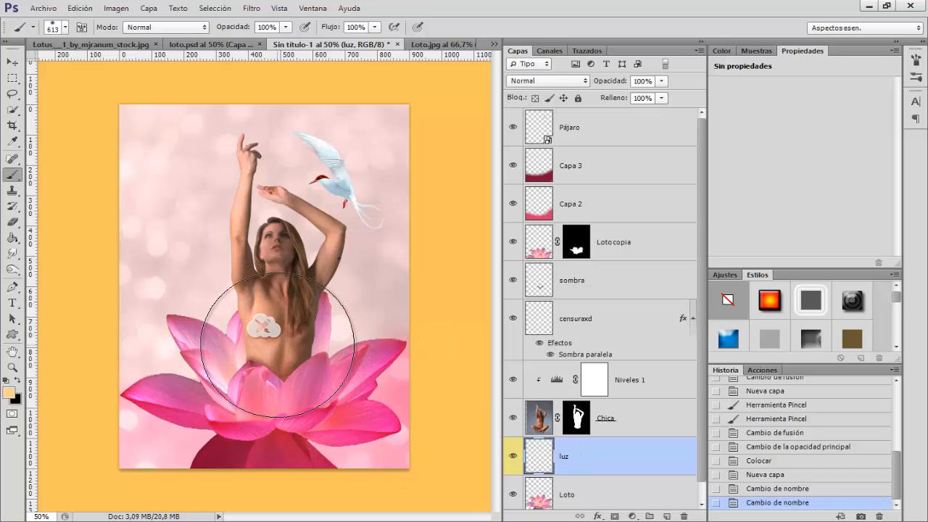
{"action": "left_click", "coordinate": [277, 344]}
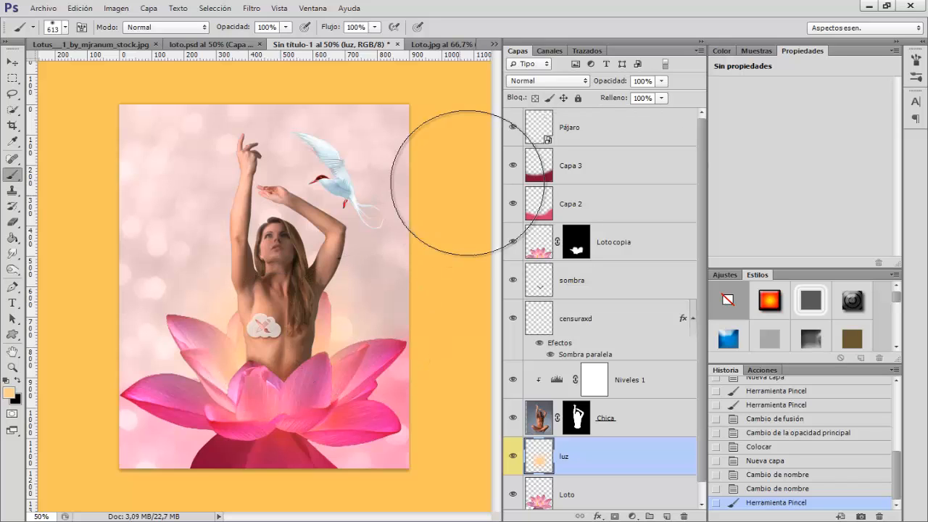
{"action": "left_click", "coordinate": [537, 84]}
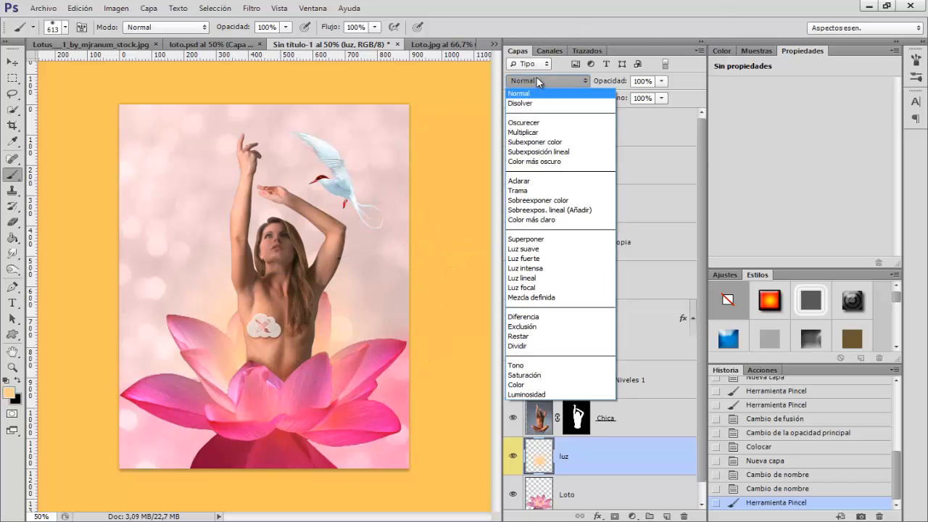
{"action": "left_click", "coordinate": [547, 239]}
{"action": "scroll", "coordinate": [549, 83], "scroll_direction": "down", "scroll_amount": 1}
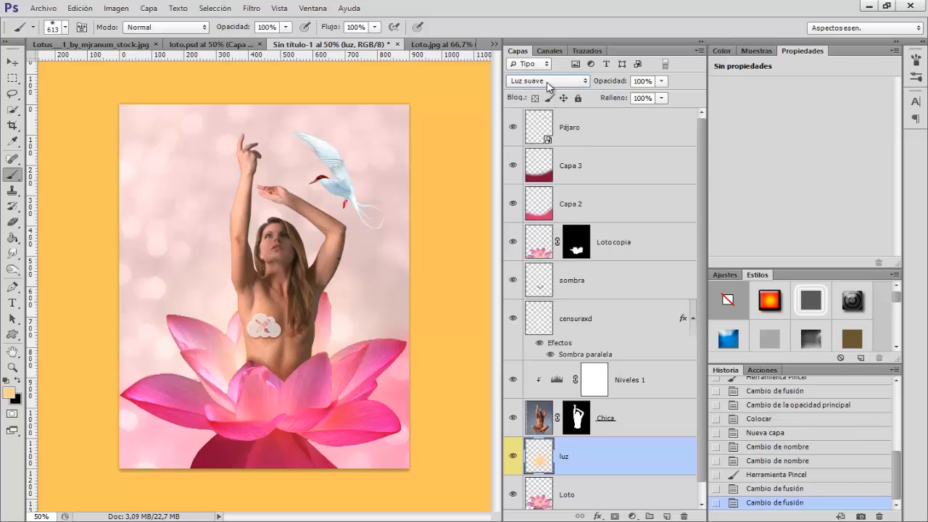
{"action": "scroll", "coordinate": [548, 83], "scroll_direction": "up", "scroll_amount": 1}
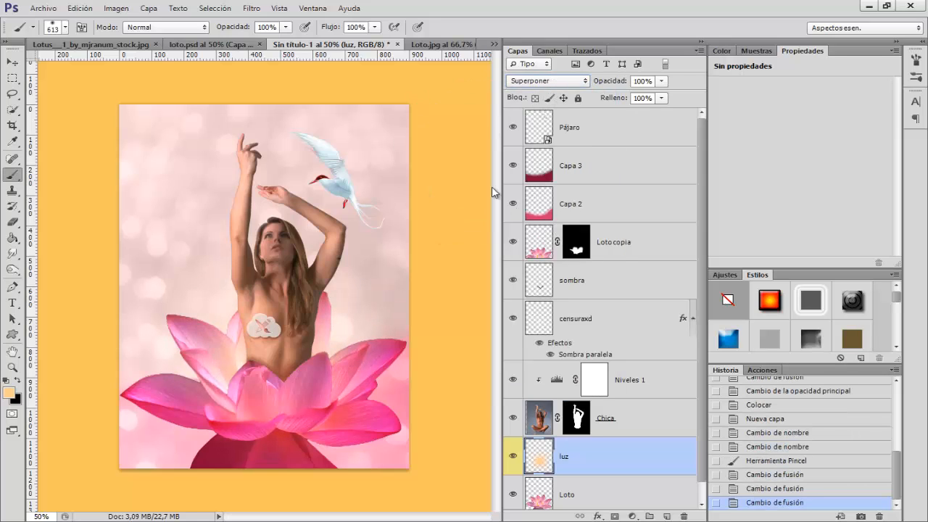
- Paint another dab of light behind the woman's head and arms with a 609 px brush
{"action": "mouse_move", "coordinate": [293, 225]}
{"action": "left_mouse_down"}
{"action": "mouse_move", "coordinate": [256, 240]}
{"action": "mouse_move", "coordinate": [272, 240]}
{"action": "left_mouse_up"}
{"action": "right_click", "coordinate": [286, 251]}
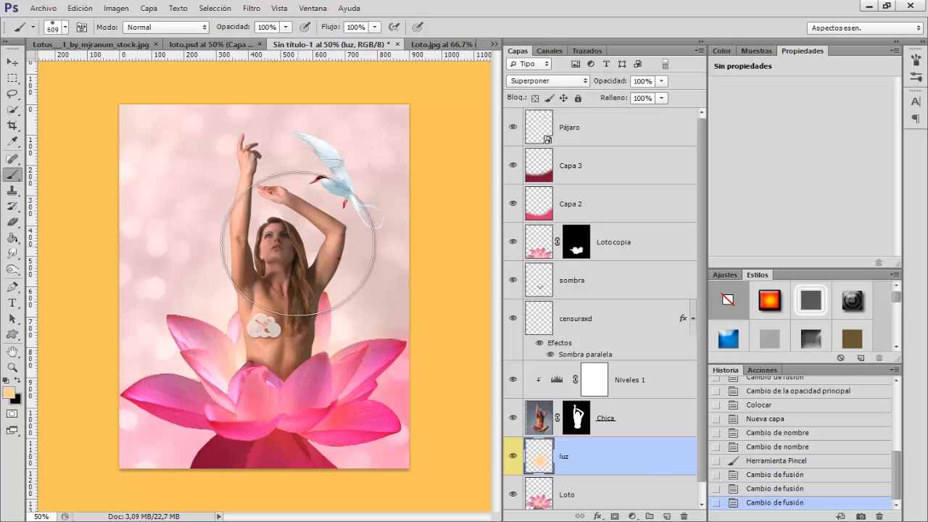
{"action": "left_click", "coordinate": [294, 245]}
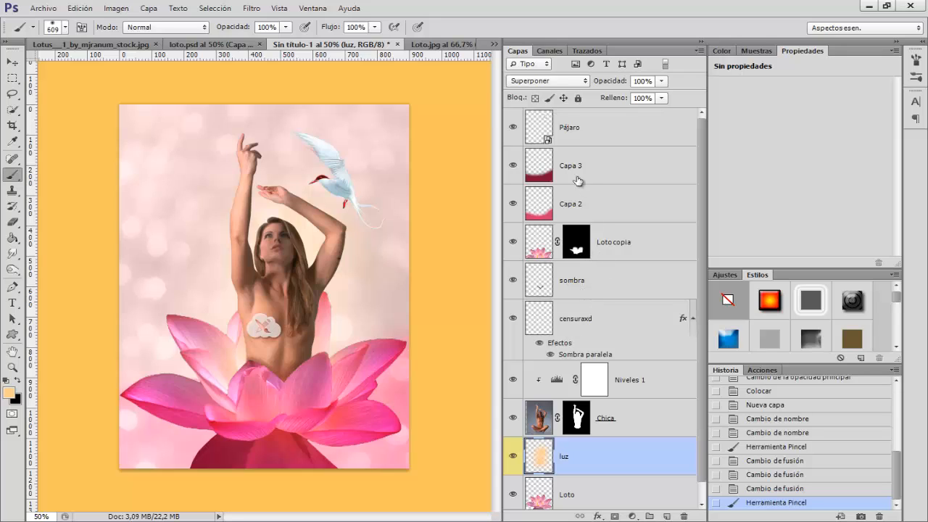
- Add a new layer above the bird layer, name it luz2 and label it yellow
{"action": "left_click", "coordinate": [581, 135]}
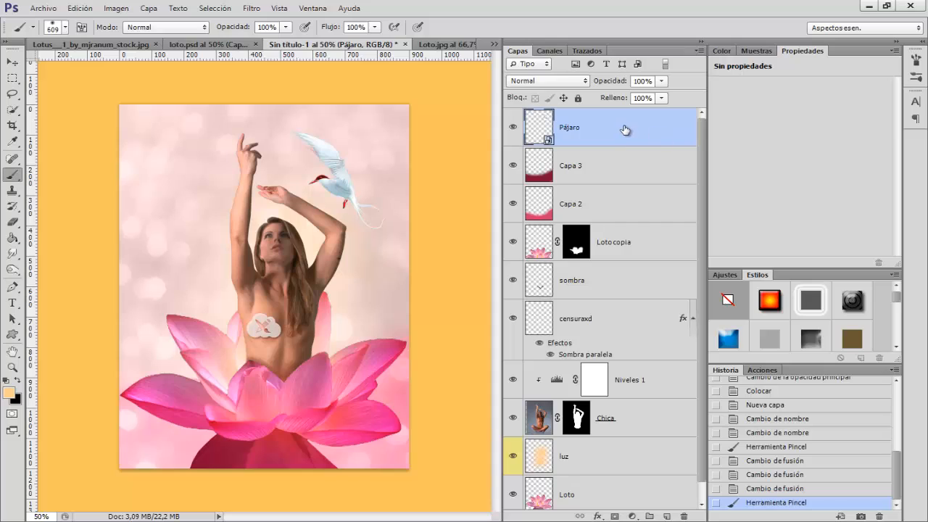
{"action": "left_click", "coordinate": [668, 515]}
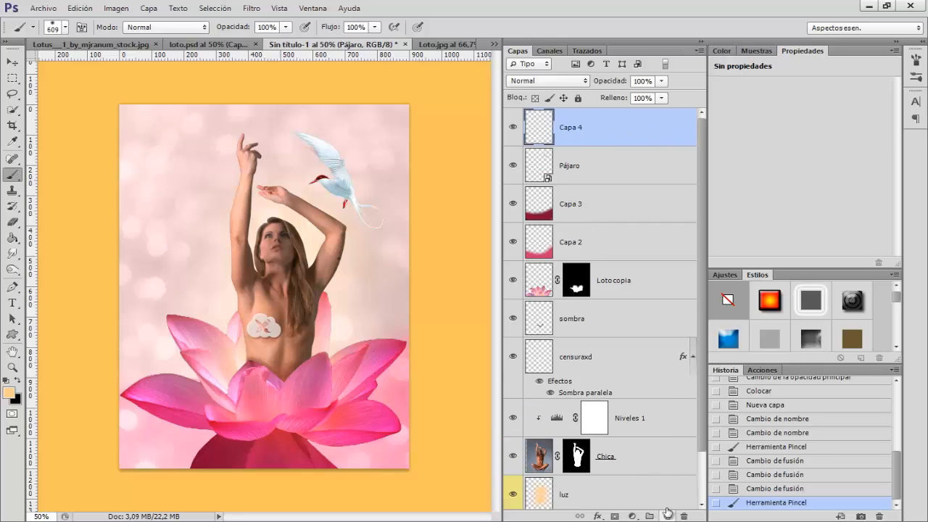
{"action": "double_click", "coordinate": [574, 126]}
{"action": "type", "text": "lu"}
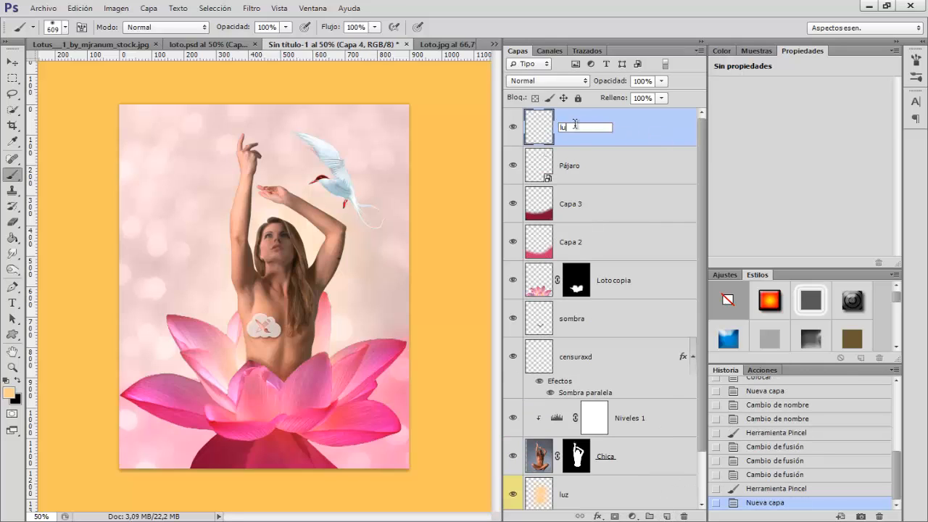
{"action": "type", "text": "z2"}
{"action": "key", "text": "Return"}
{"action": "left_click", "coordinate": [511, 133]}
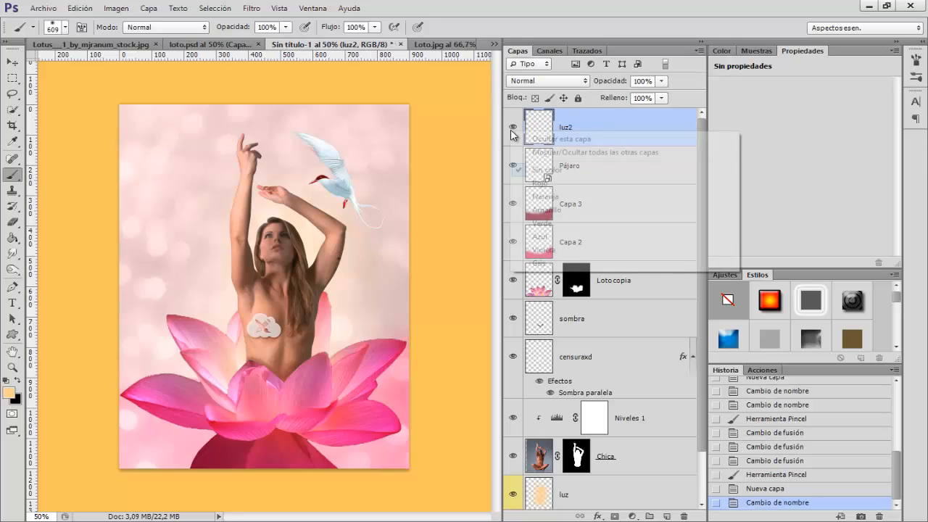
{"action": "right_click", "coordinate": [512, 132]}
{"action": "left_click", "coordinate": [541, 211]}
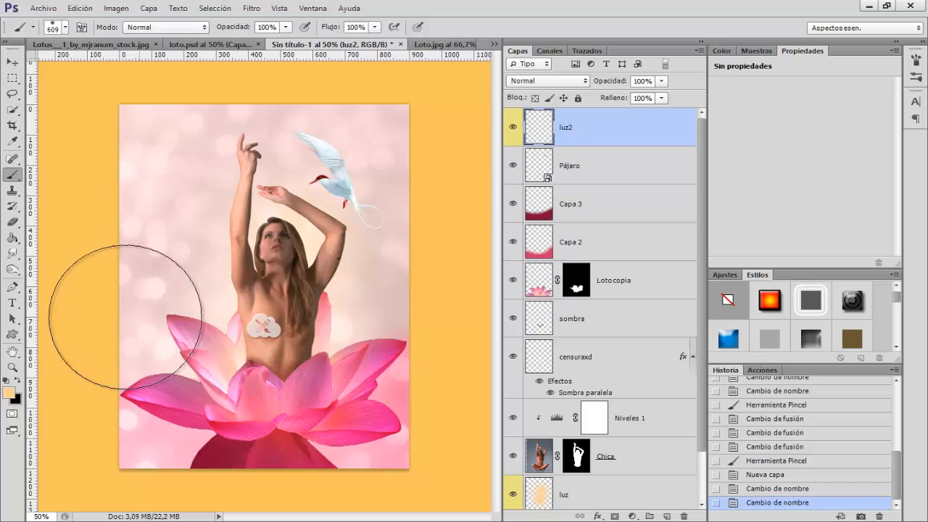
- Set the foreground color to peach f8ad8c and paint one dab over the bird and raised hands with a 625 px brush
{"action": "left_click", "coordinate": [8, 392]}
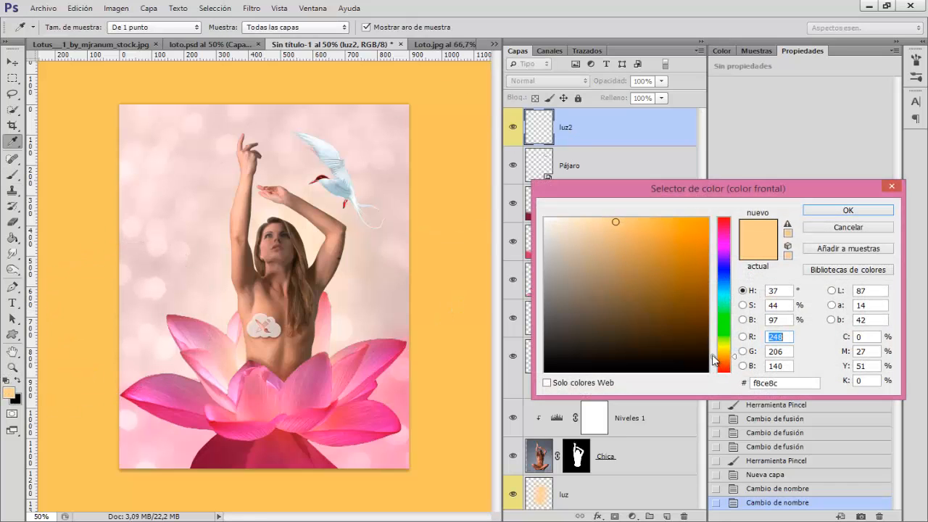
{"action": "left_click_drag", "start_coordinate": [713, 361], "coordinate": [714, 365]}
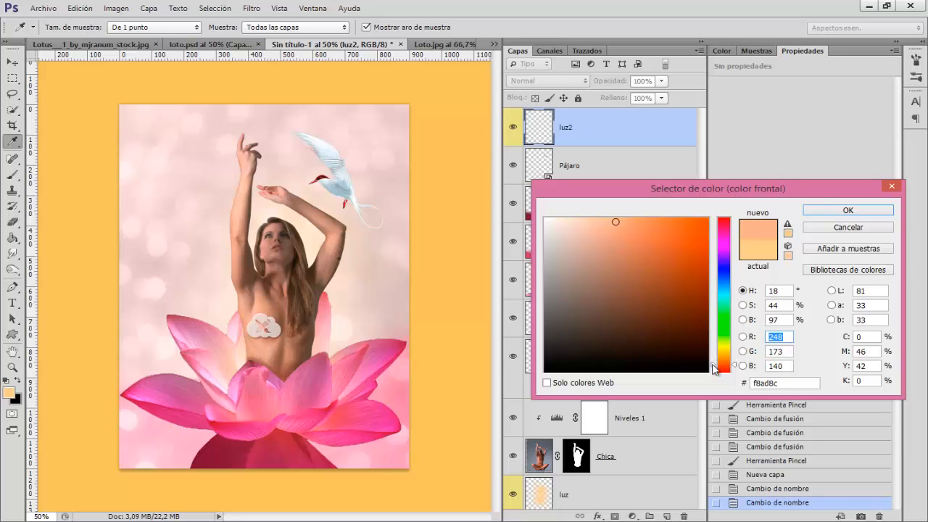
{"action": "left_click", "coordinate": [834, 211]}
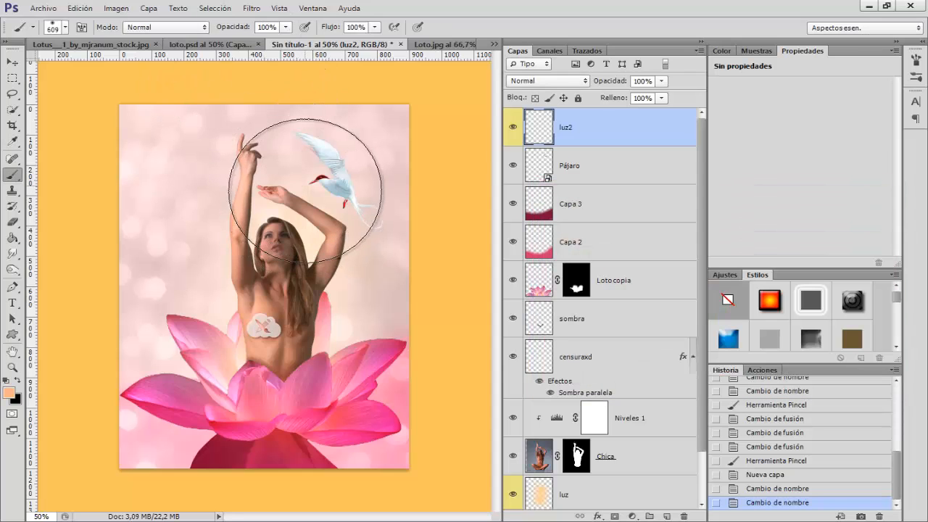
{"action": "left_click_drag", "start_coordinate": [305, 191], "coordinate": [308, 191]}
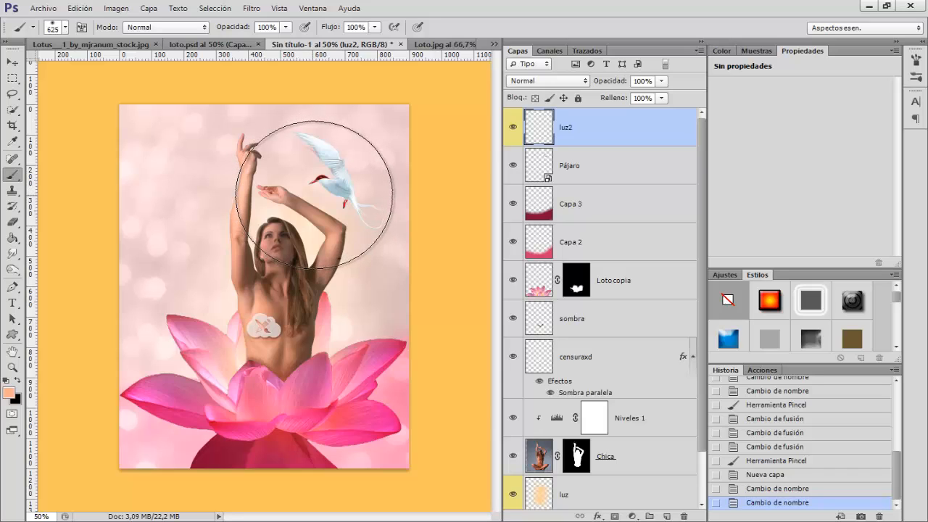
{"action": "left_click", "coordinate": [314, 194]}
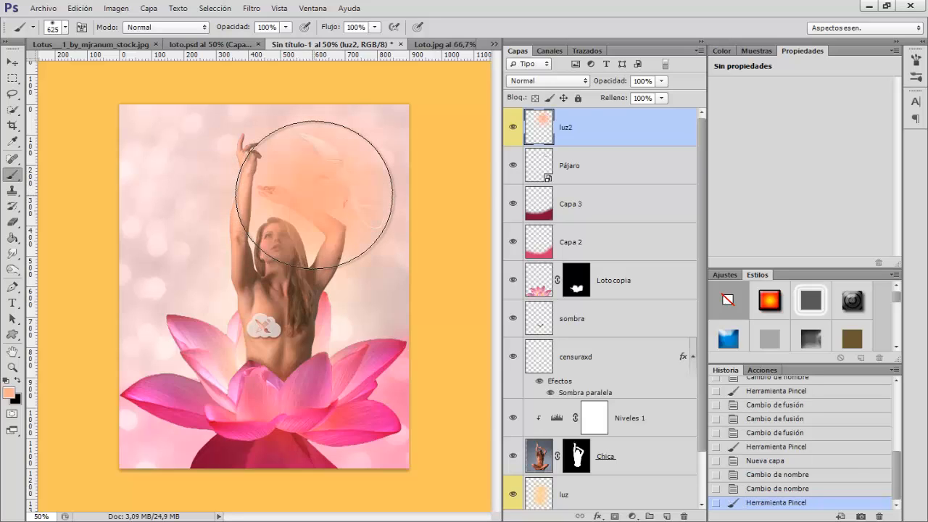
- Set the luz2 layer's blend mode to Luz suave
{"action": "left_click", "coordinate": [558, 83]}
{"action": "left_click", "coordinate": [530, 240]}
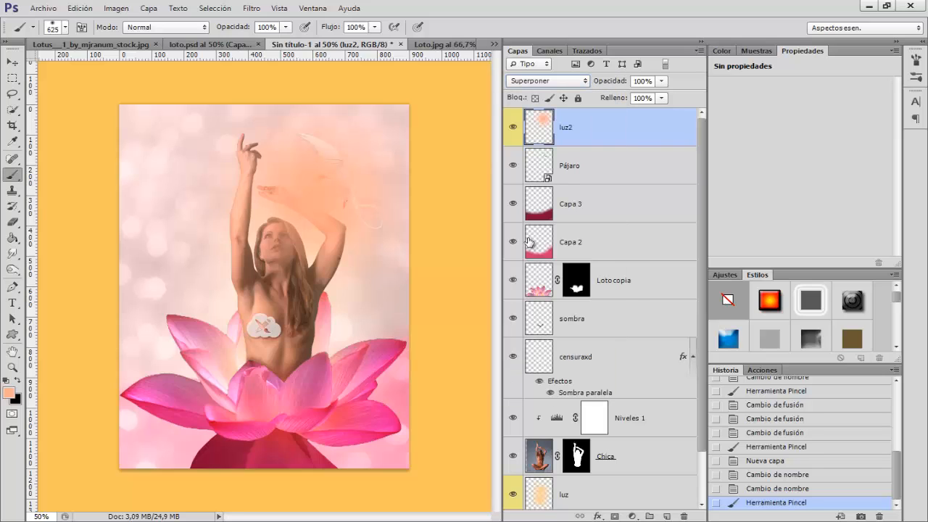
{"action": "scroll", "coordinate": [573, 84], "scroll_direction": "down", "scroll_amount": 1}
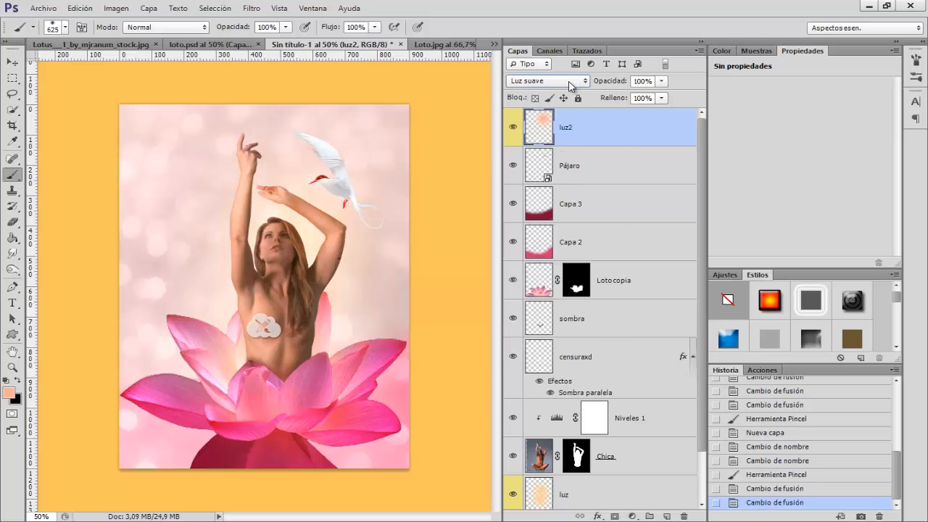
{"action": "scroll", "coordinate": [555, 84], "scroll_direction": "down", "scroll_amount": 1}
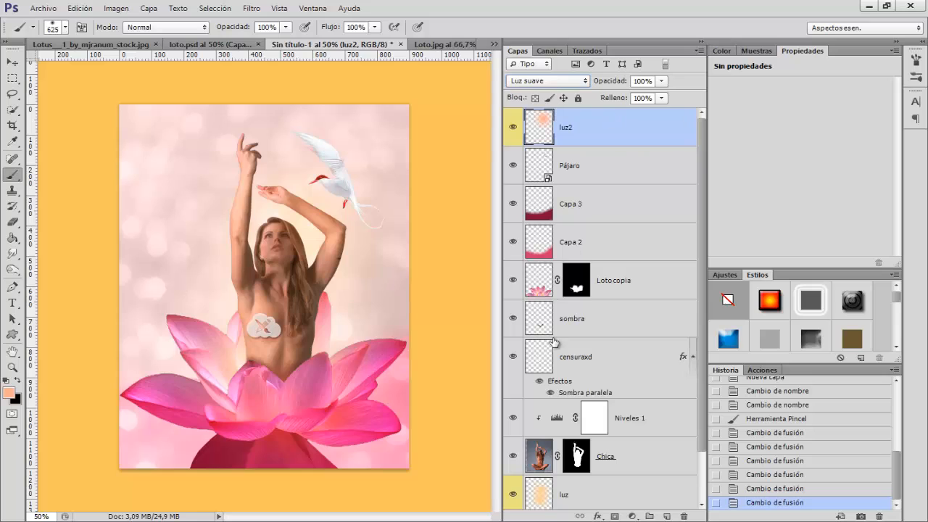
{"action": "scroll", "coordinate": [645, 373], "scroll_direction": "down", "scroll_amount": 2}
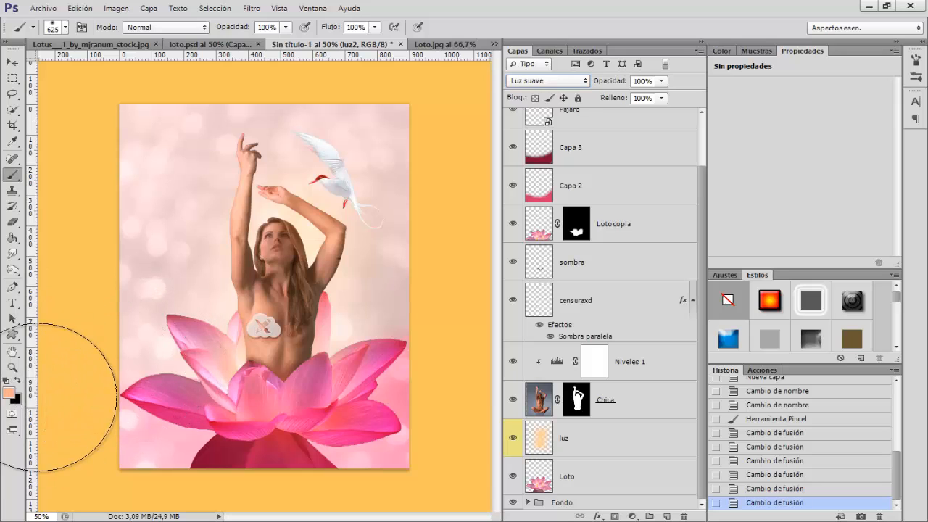
- Set the foreground color to white and choose the scattered sparkle brush 2428, reducing its size to 541 px
{"action": "left_click", "coordinate": [15, 378]}
{"action": "left_click", "coordinate": [16, 383]}
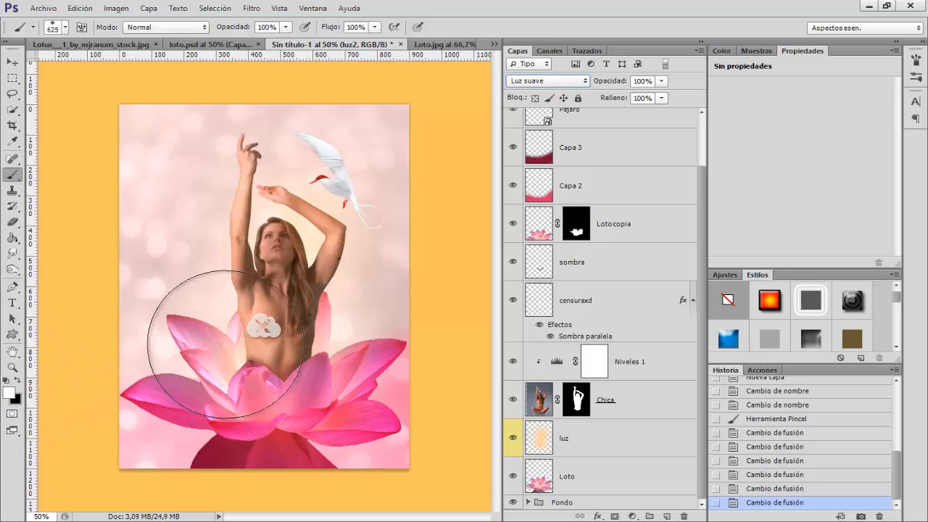
{"action": "right_click", "coordinate": [246, 252]}
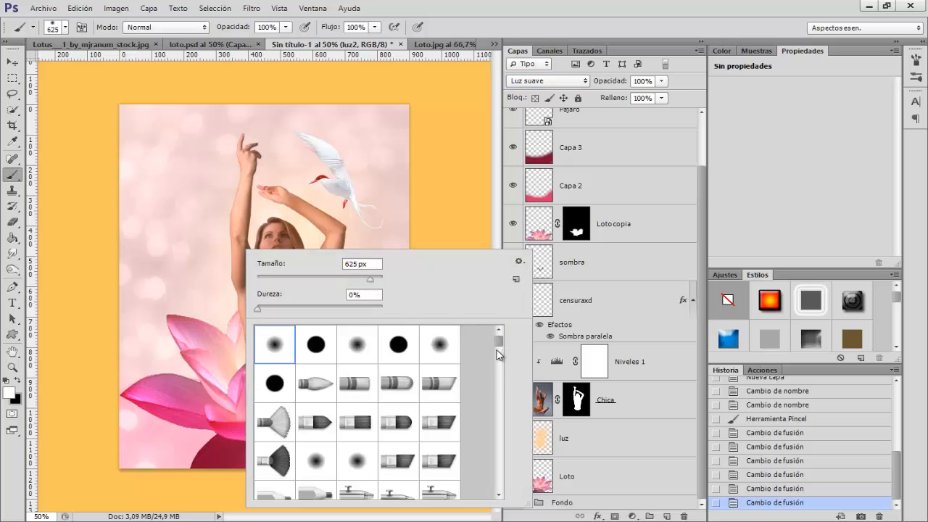
{"action": "left_click_drag", "start_coordinate": [498, 343], "coordinate": [498, 460]}
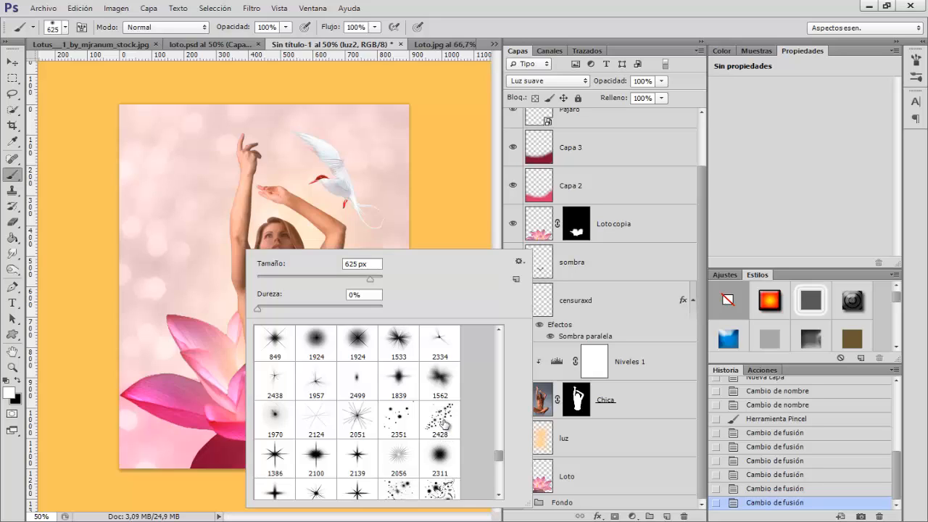
{"action": "left_click", "coordinate": [446, 419]}
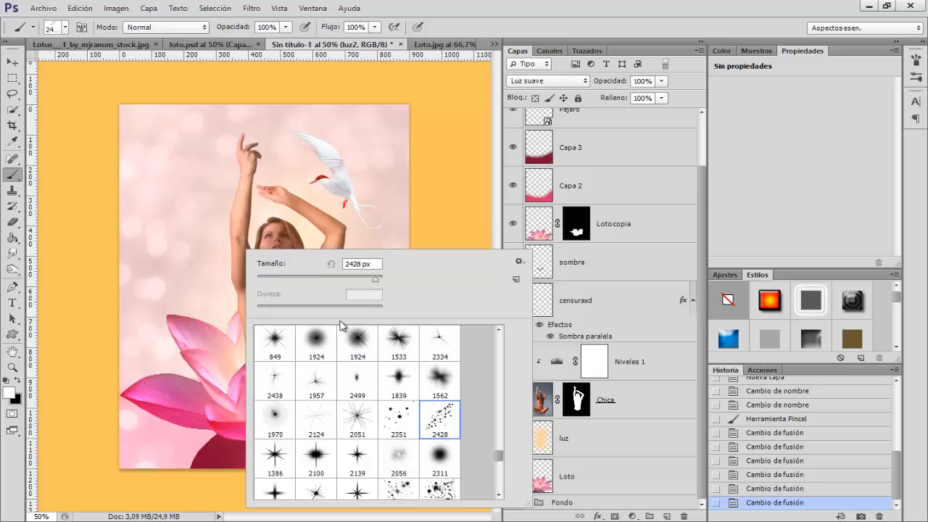
{"action": "left_click", "coordinate": [320, 278]}
{"action": "mouse_move", "coordinate": [254, 206]}
{"action": "left_mouse_down"}
{"action": "mouse_move", "coordinate": [295, 215]}
{"action": "mouse_move", "coordinate": [349, 205]}
{"action": "left_mouse_up"}
- Add a new layer above luz2 and stamp one burst of white sparkles over the woman with the brush at 793 px
{"action": "scroll", "coordinate": [582, 180], "scroll_direction": "up", "scroll_amount": 3}
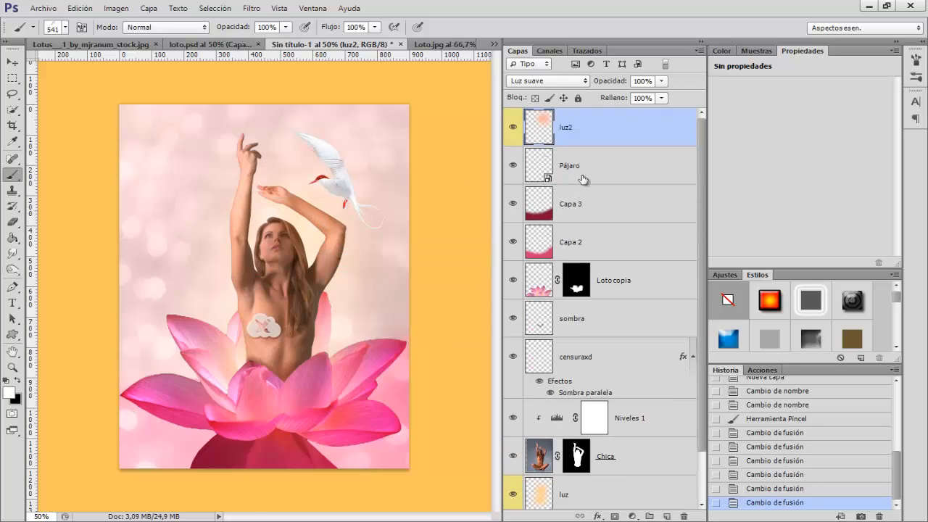
{"action": "left_click", "coordinate": [667, 516]}
{"action": "mouse_move", "coordinate": [262, 265]}
{"action": "left_mouse_down"}
{"action": "mouse_move", "coordinate": [305, 274]}
{"action": "mouse_move", "coordinate": [293, 266]}
{"action": "left_mouse_up"}
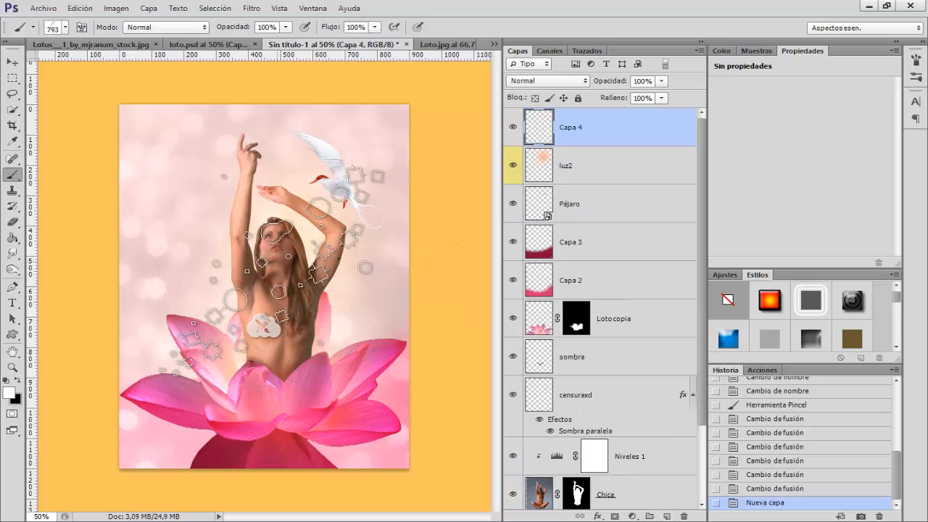
{"action": "left_click", "coordinate": [276, 268]}
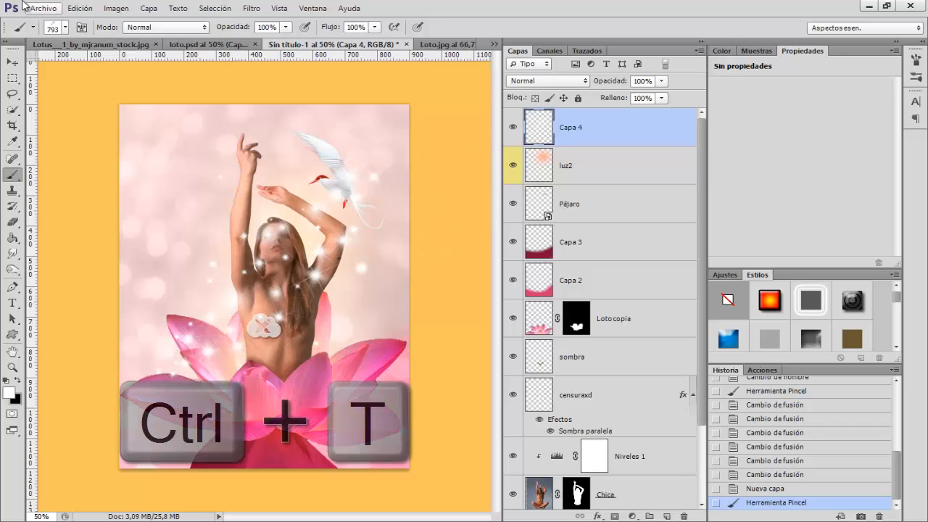
- Rotate the sparkles so they run upright along the woman's body and raised arm, and position them over her
{"action": "key", "text": "ctrl+t"}
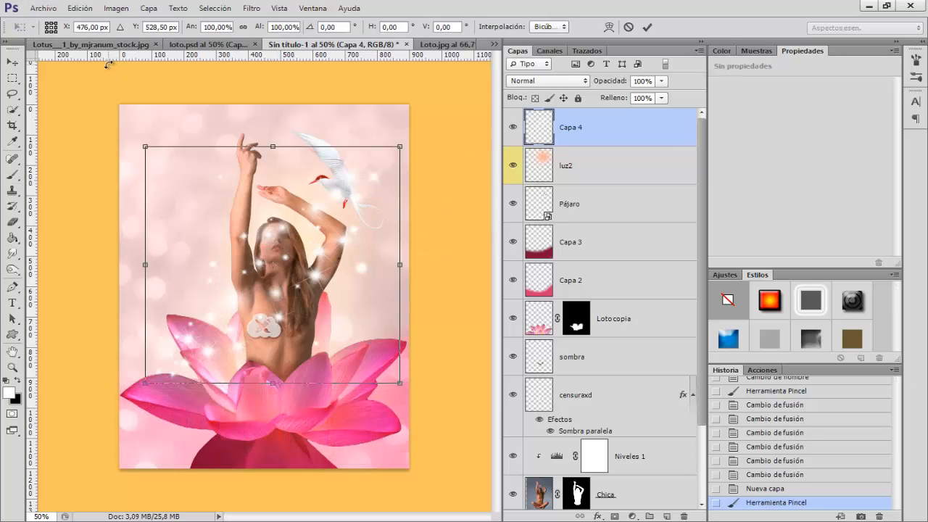
{"action": "right_click", "coordinate": [321, 215]}
{"action": "left_click", "coordinate": [330, 252]}
{"action": "left_click_drag", "start_coordinate": [406, 147], "coordinate": [261, 112]}
{"action": "left_click_drag", "start_coordinate": [313, 239], "coordinate": [289, 225]}
{"action": "key", "text": "Return"}
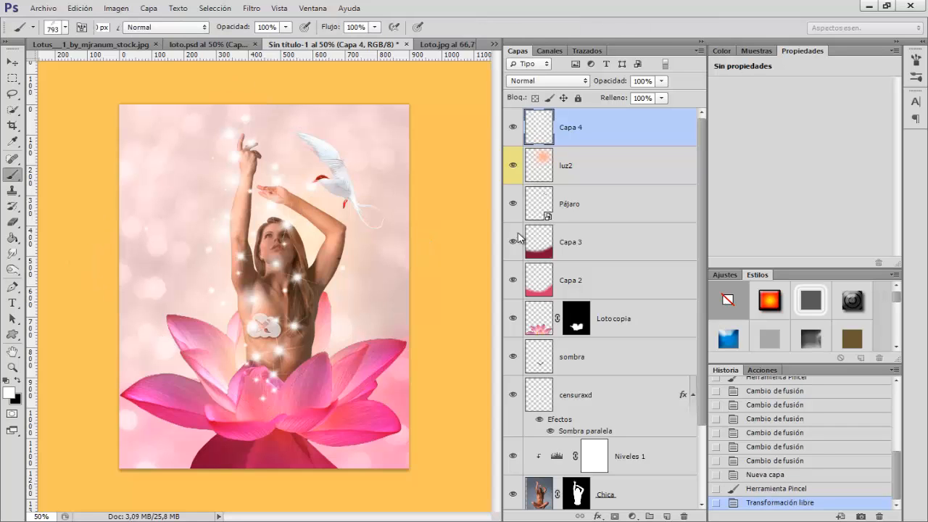
- Rename the sparkle layer destellos and move it behind the woman, directly below the luz layer
{"action": "double_click", "coordinate": [571, 128]}
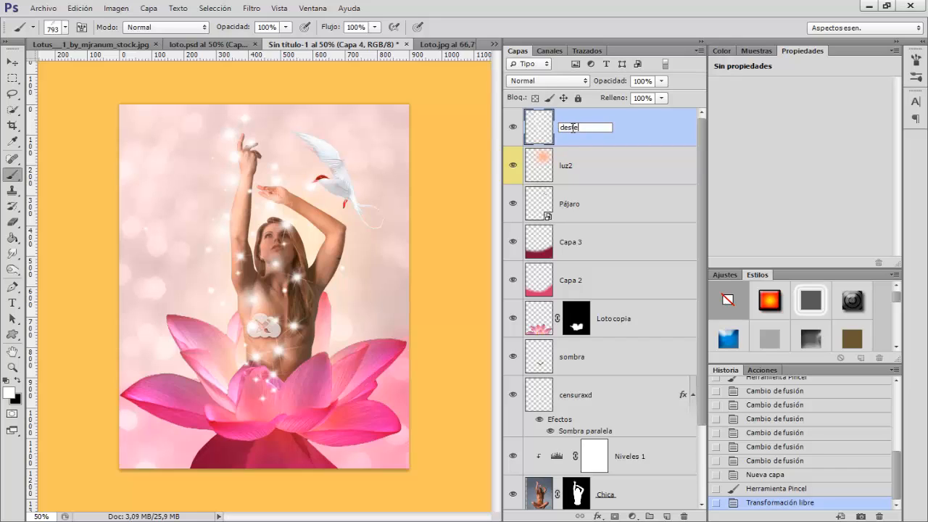
{"action": "key", "text": "Return"}
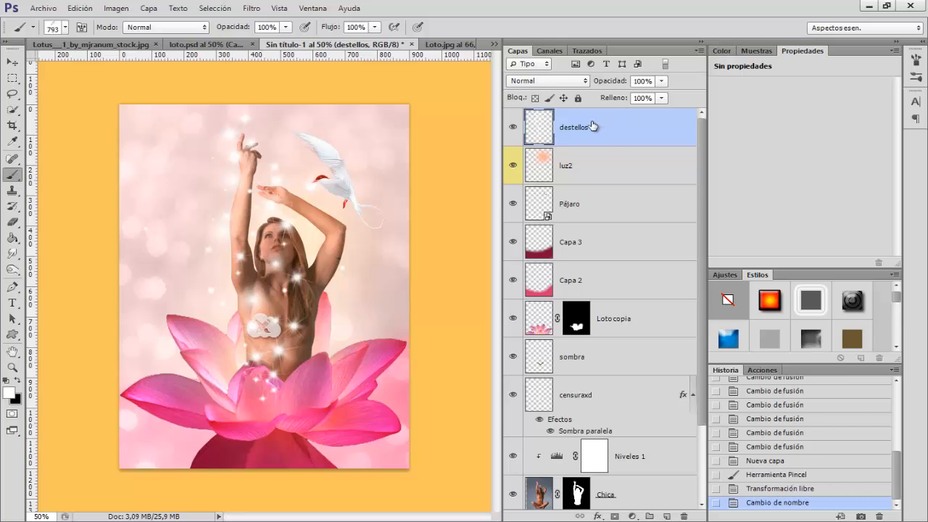
{"action": "left_click_drag", "start_coordinate": [593, 126], "coordinate": [556, 504]}
{"action": "scroll", "coordinate": [592, 442], "scroll_direction": "down", "scroll_amount": 3}
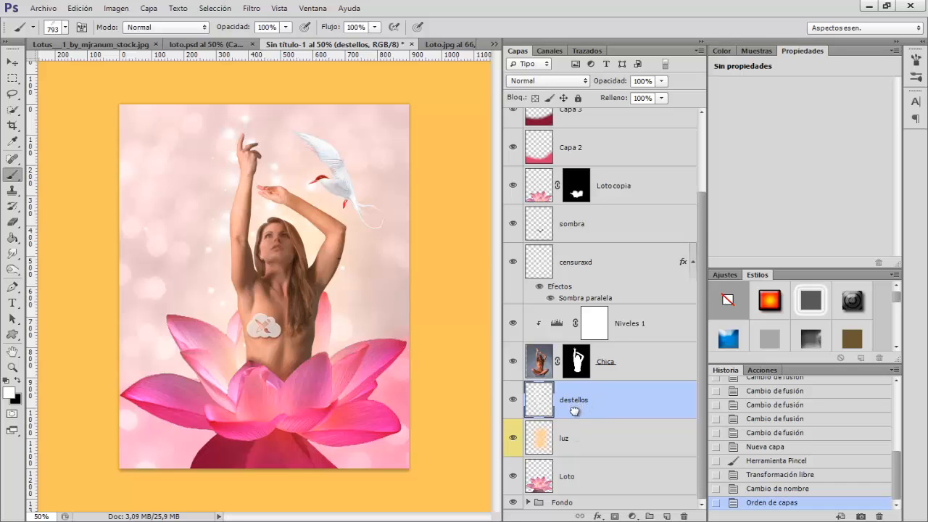
{"action": "left_click_drag", "start_coordinate": [576, 408], "coordinate": [555, 437]}
{"action": "left_click", "coordinate": [514, 406]}
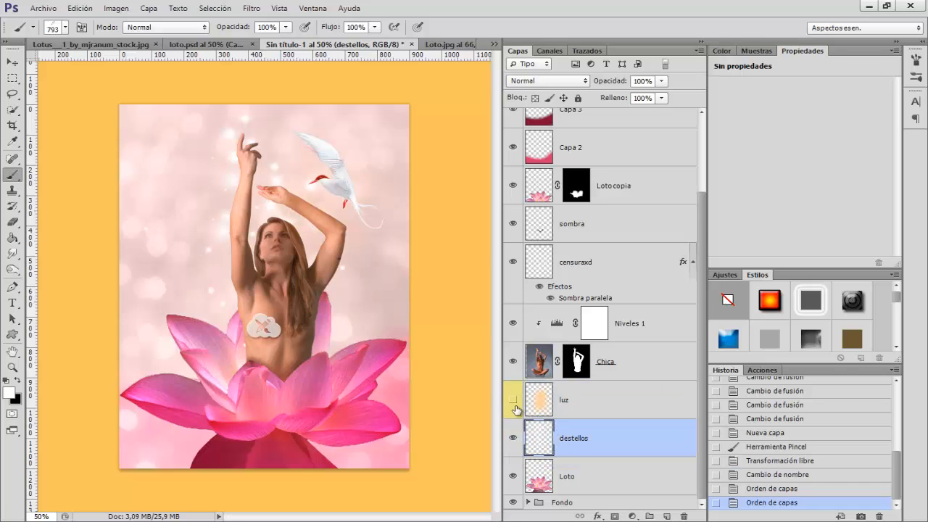
{"action": "left_click", "coordinate": [513, 406]}
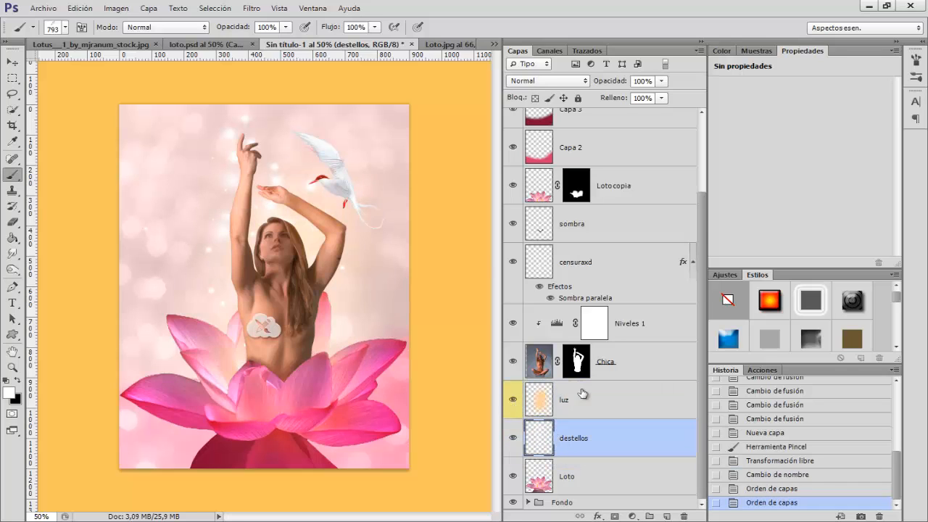
- Duplicate the destellos layer, scale the copy to about 58.65% and place it beside the woman's torso, under her bent arm
{"action": "left_click", "coordinate": [12, 61]}
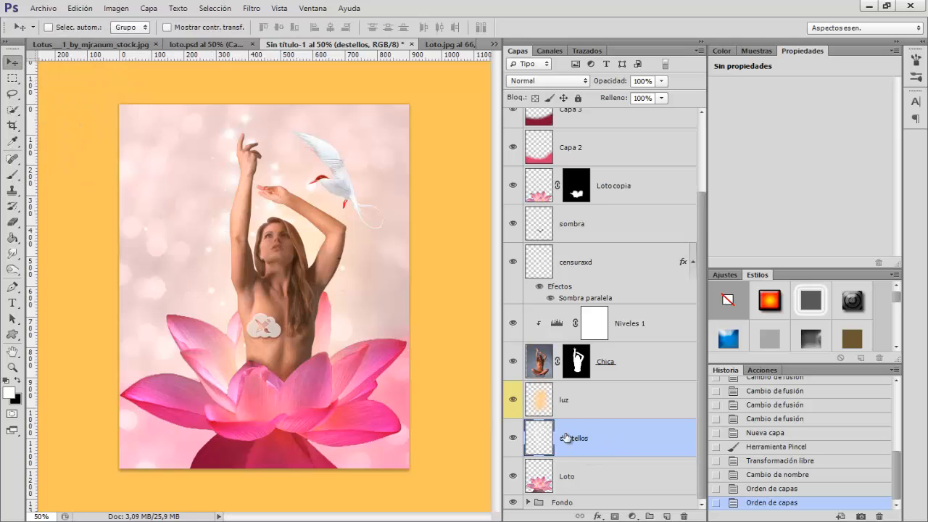
{"action": "key", "text": "ctrl+j"}
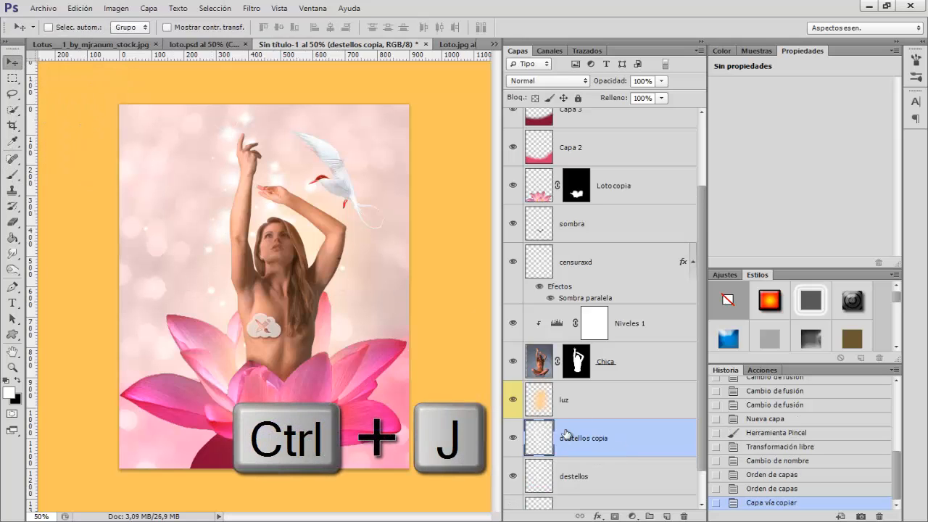
{"action": "key", "text": "ctrl+t"}
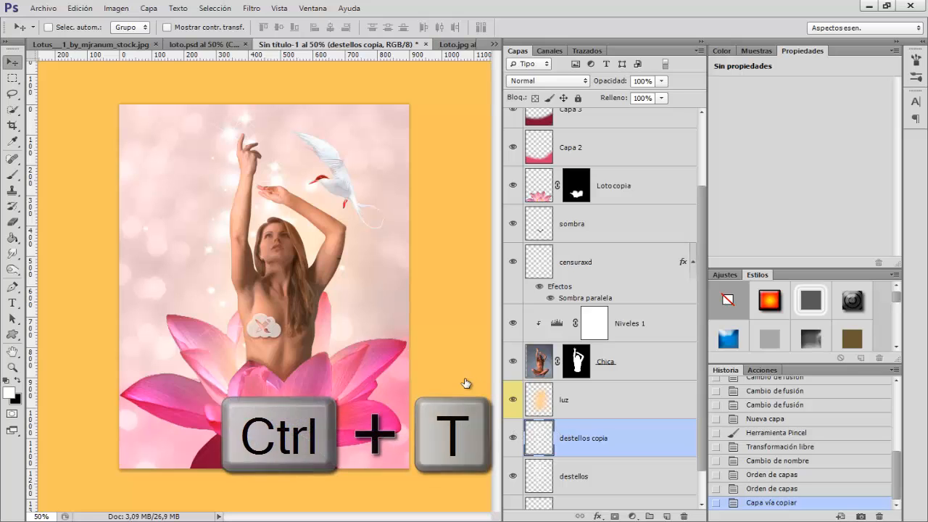
{"action": "left_click_drag", "start_coordinate": [340, 100], "coordinate": [290, 168]}
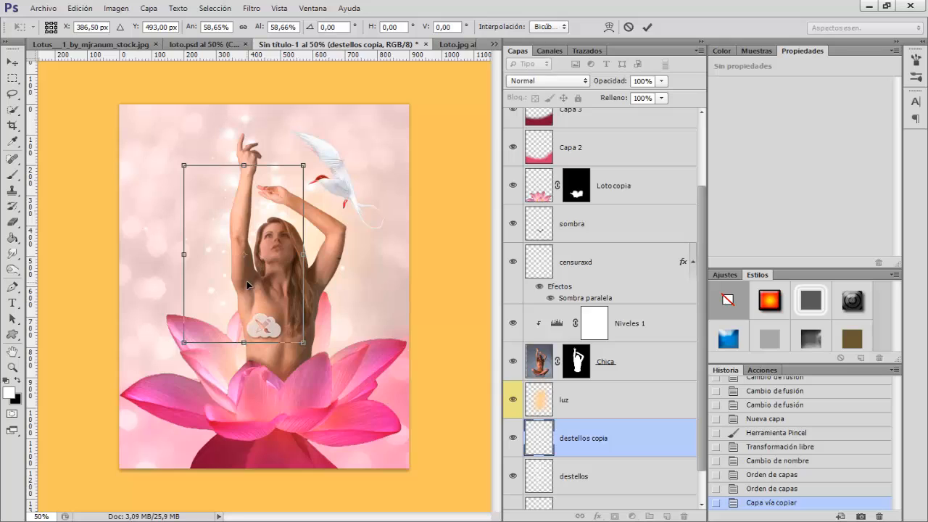
{"action": "left_click_drag", "start_coordinate": [247, 285], "coordinate": [319, 327]}
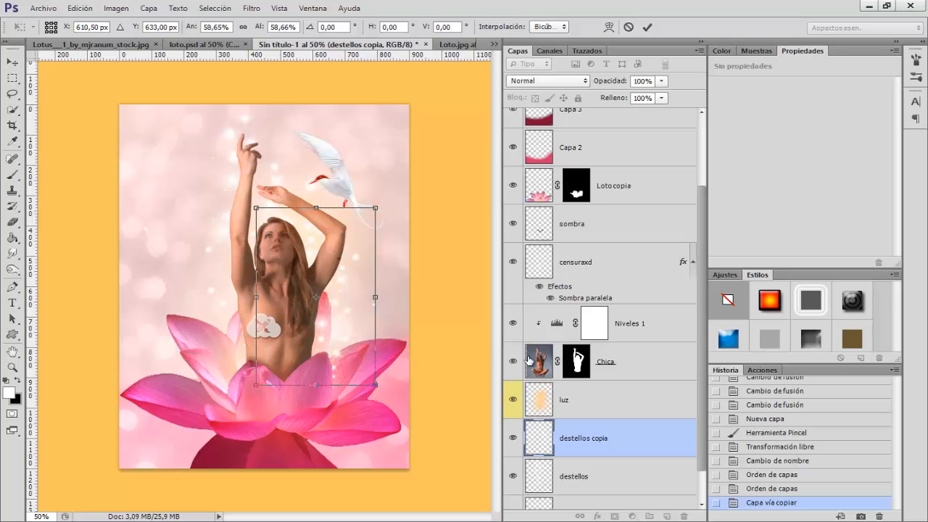
{"action": "key", "text": "Return"}
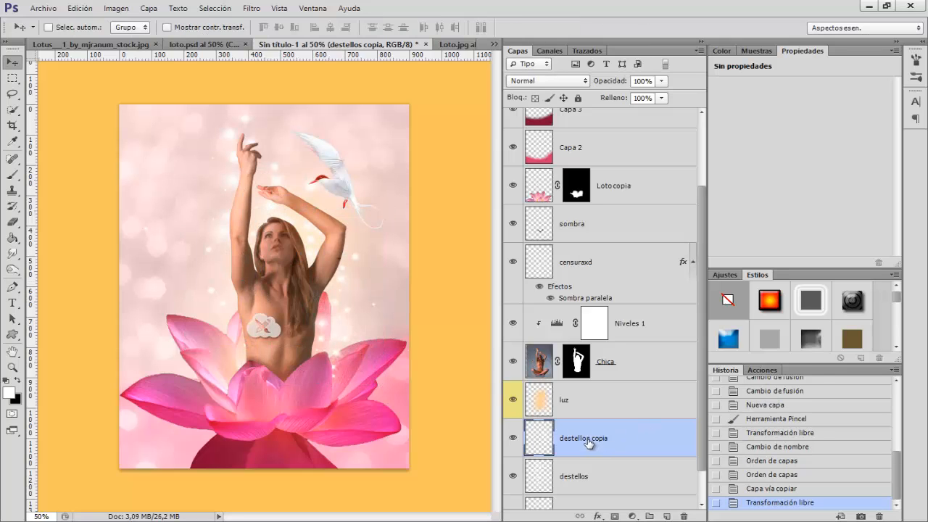
- Move the destellos copia layer directly above the sombra layer and rotate its sparkles about 8°
{"action": "left_click_drag", "start_coordinate": [589, 444], "coordinate": [588, 210]}
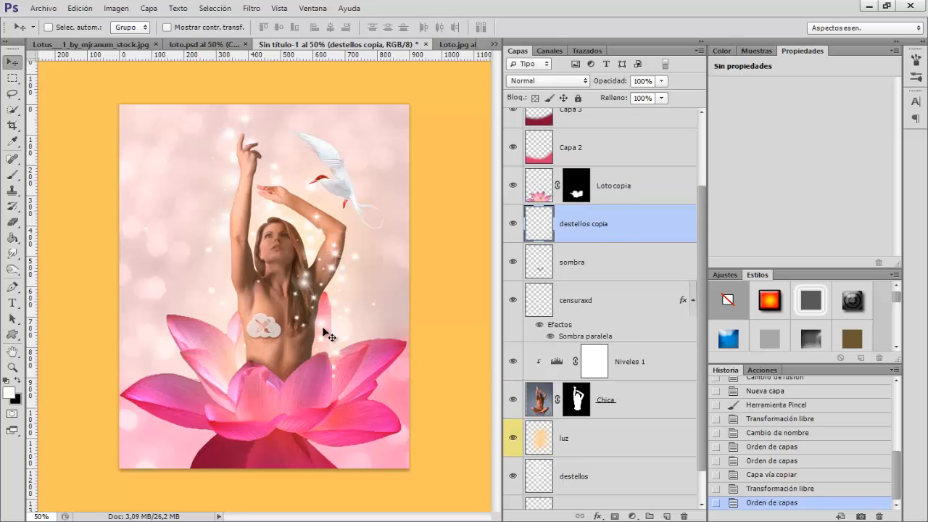
{"action": "mouse_move", "coordinate": [321, 322]}
{"action": "left_mouse_down"}
{"action": "mouse_move", "coordinate": [351, 325]}
{"action": "mouse_move", "coordinate": [328, 338]}
{"action": "left_mouse_up"}
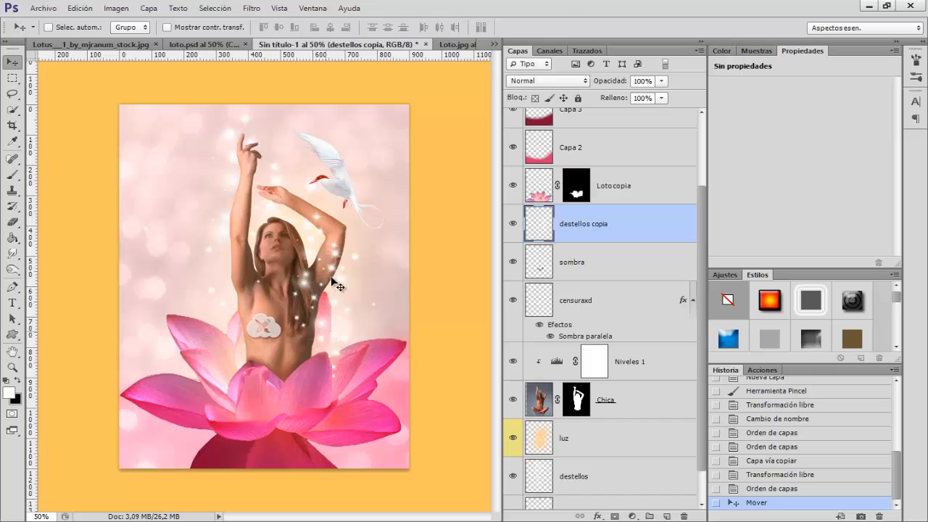
{"action": "key", "text": "ctrl+t"}
{"action": "right_click", "coordinate": [332, 251]}
{"action": "left_click", "coordinate": [364, 290]}
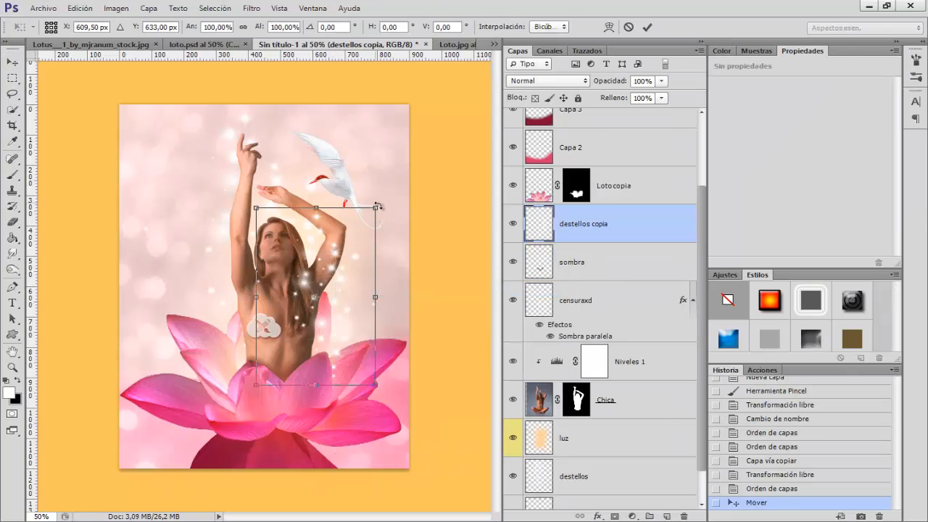
{"action": "left_click_drag", "start_coordinate": [382, 229], "coordinate": [391, 239]}
- Warp the copied sparkles outward so they curve along the woman's bent arm and side
{"action": "right_click", "coordinate": [322, 273]}
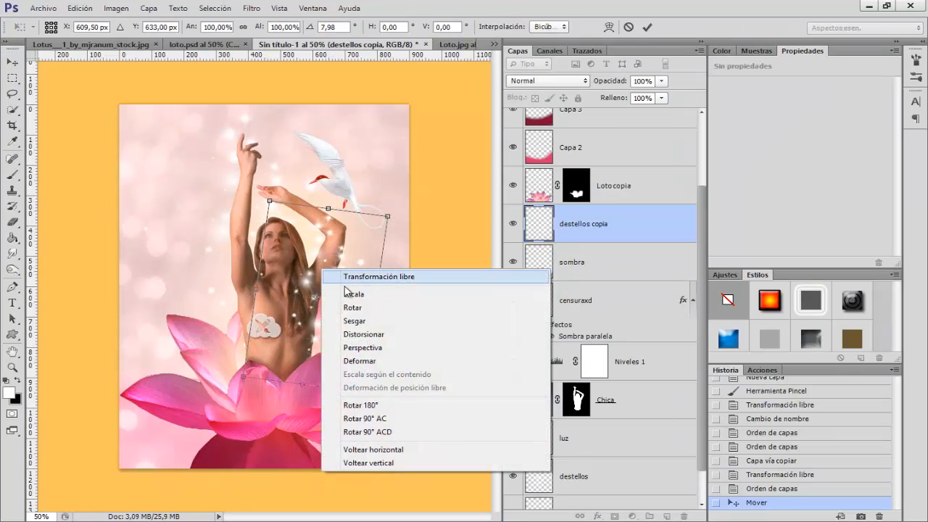
{"action": "left_click", "coordinate": [375, 361]}
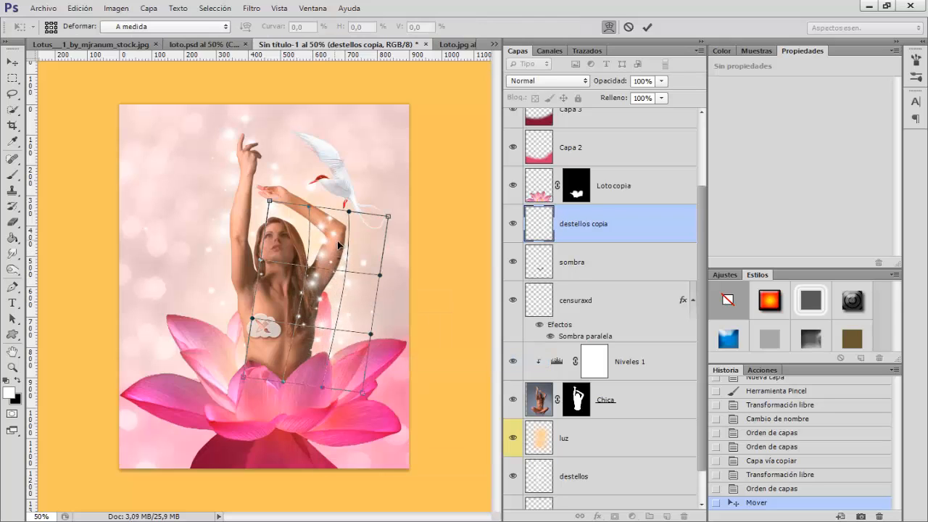
{"action": "left_click_drag", "start_coordinate": [340, 245], "coordinate": [346, 234]}
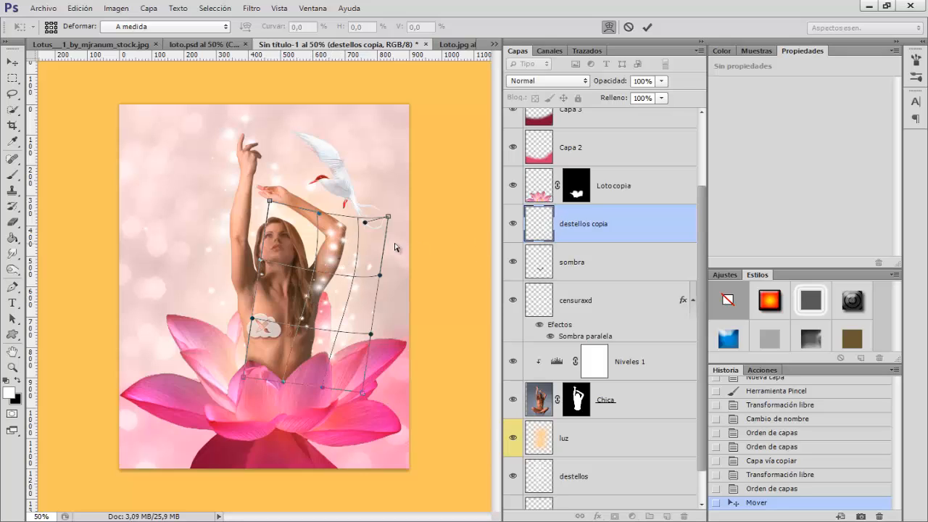
{"action": "left_click_drag", "start_coordinate": [348, 241], "coordinate": [355, 240]}
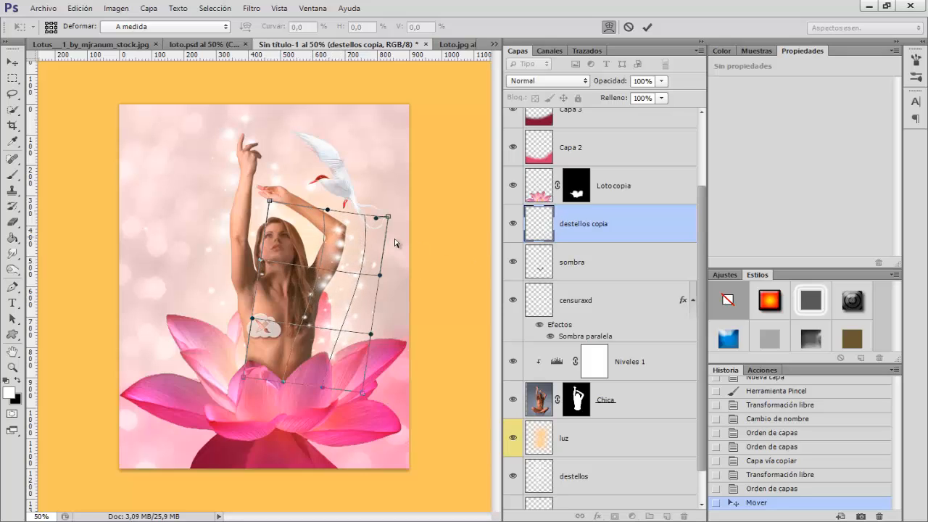
{"action": "key", "text": "Return"}
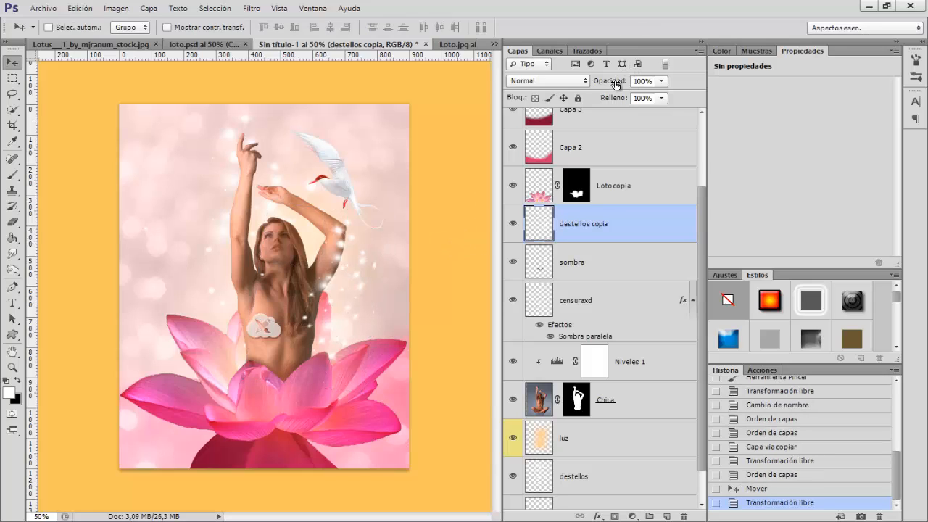
- Set the destellos copia layer's opacity to 86% and select the luz2 layer
{"action": "left_click_drag", "start_coordinate": [618, 85], "coordinate": [610, 85]}
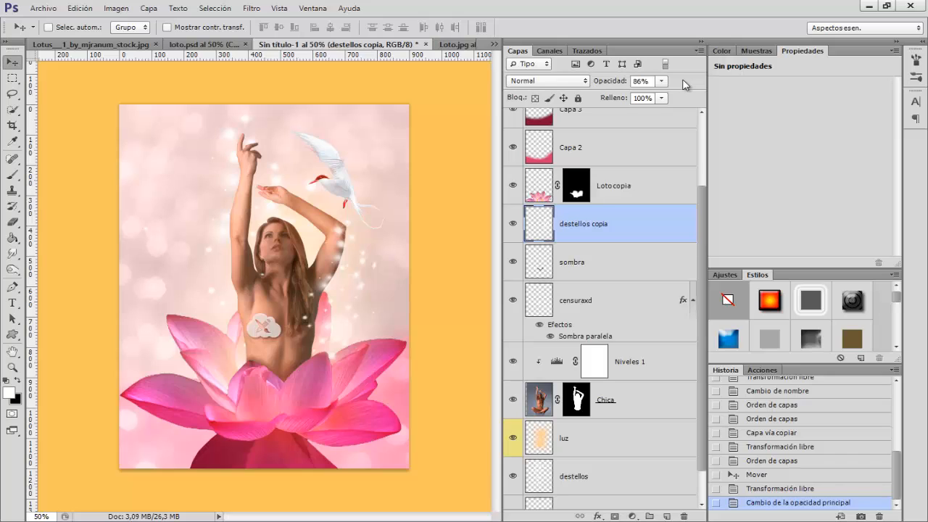
{"action": "scroll", "coordinate": [612, 161], "scroll_direction": "up", "scroll_amount": 3}
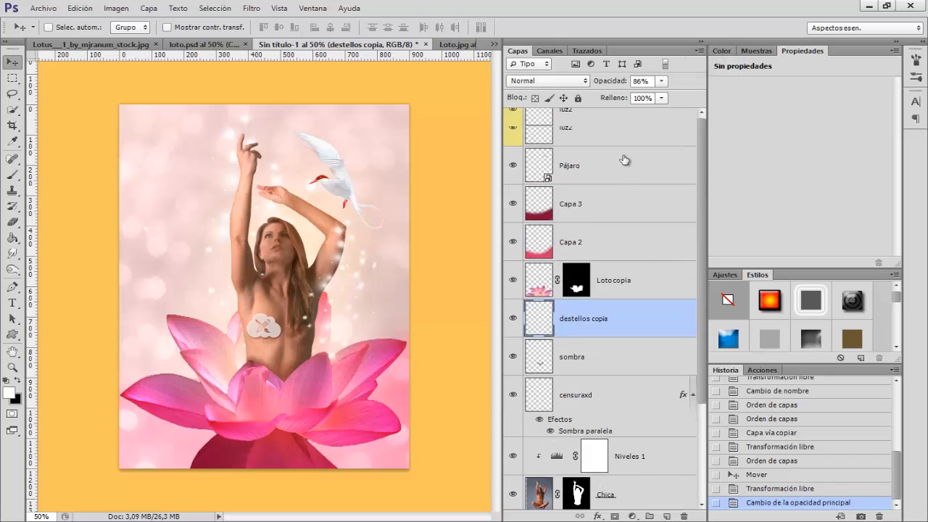
{"action": "left_click", "coordinate": [630, 140]}
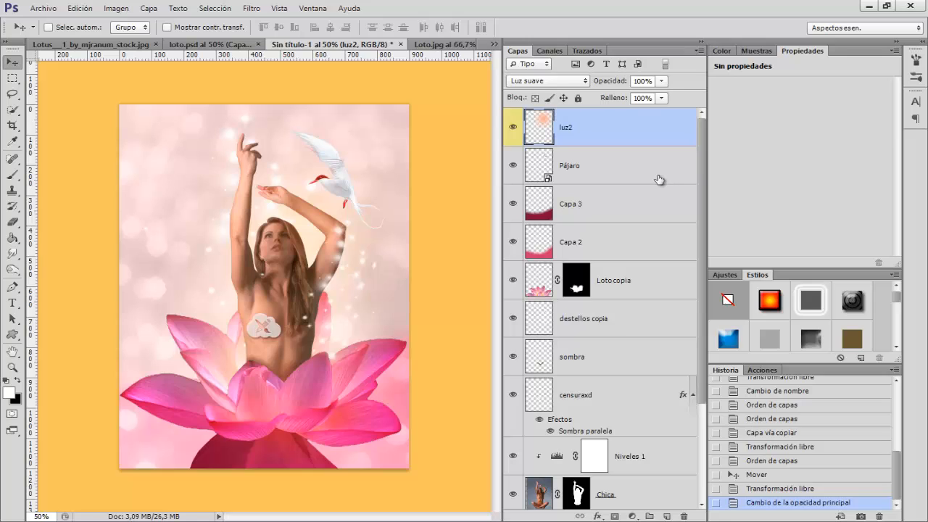
- Add a new layer above luz2, fill it with the merged image using Apply Image, and rename it final
{"action": "left_click", "coordinate": [666, 516]}
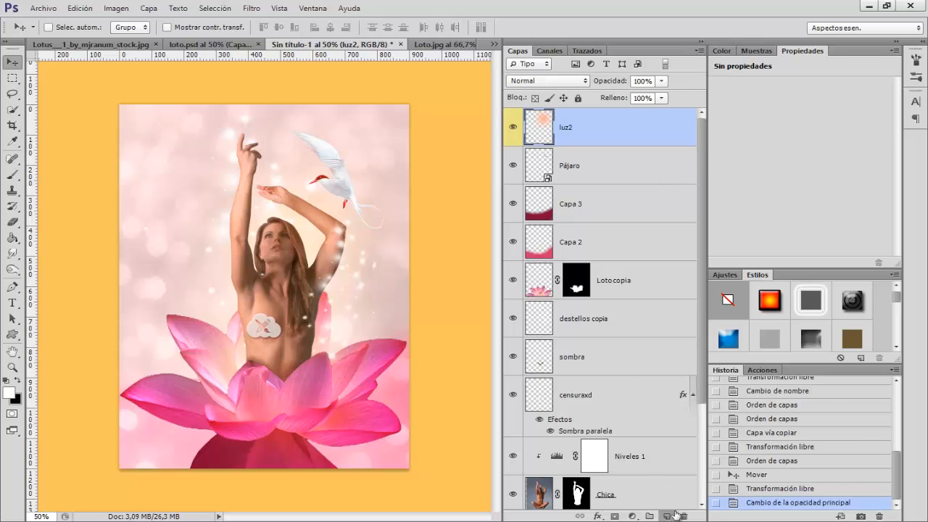
{"action": "left_click", "coordinate": [116, 8]}
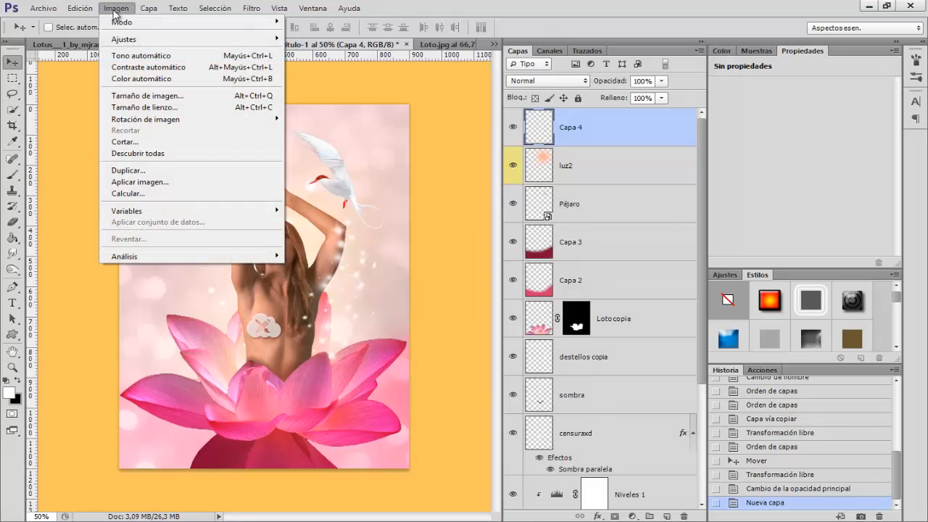
{"action": "left_click", "coordinate": [150, 182]}
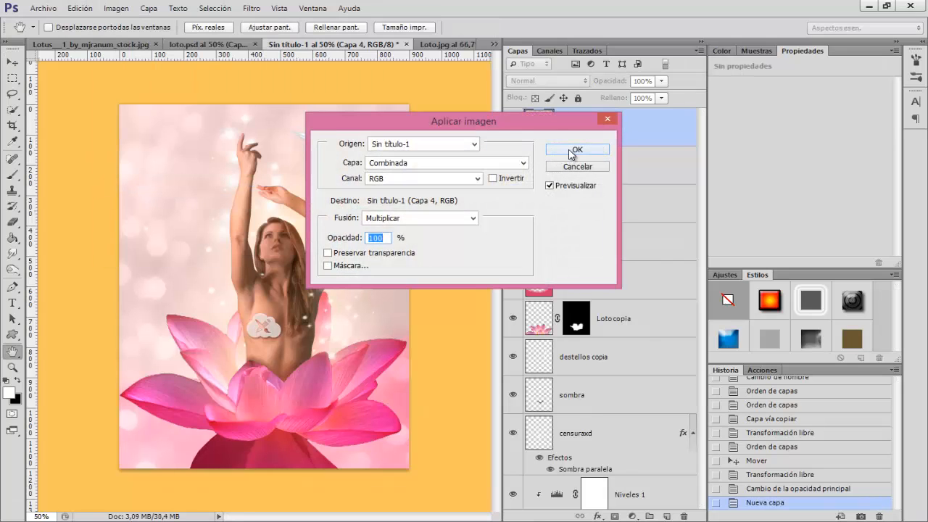
{"action": "left_click", "coordinate": [568, 151]}
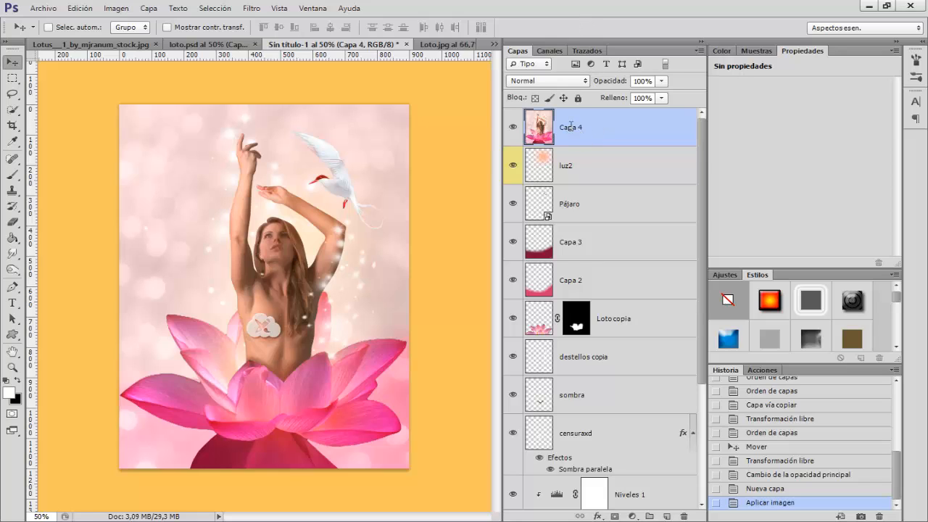
{"action": "double_click", "coordinate": [571, 126]}
{"action": "type", "text": "final"}
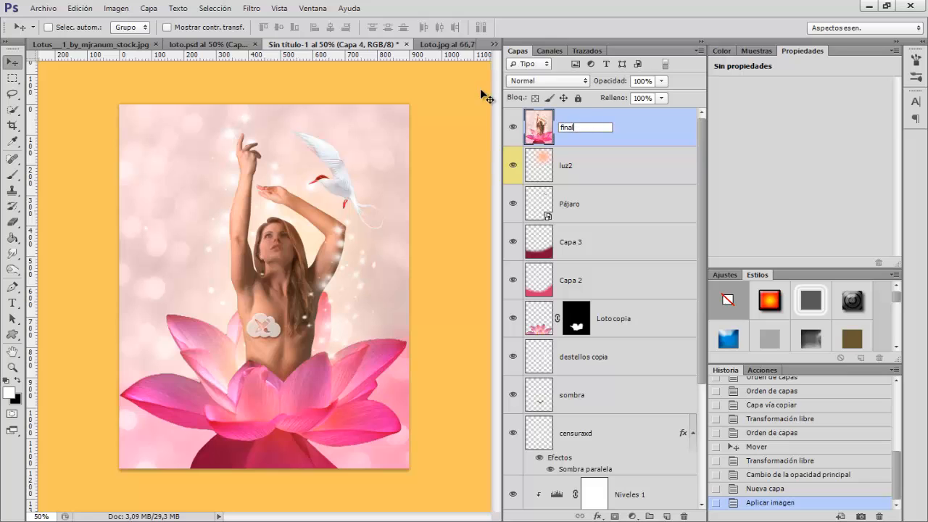
{"action": "key", "text": "Return"}
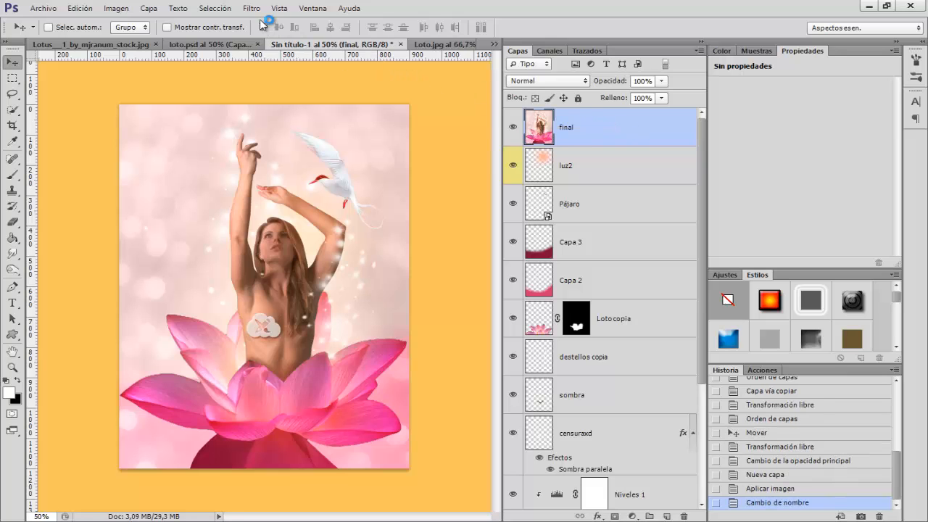
- Apply the Topaz Adjust 5 filter with the Vibrant Collection's Detail - Strong preset to the final layer and compare before and after
{"action": "left_click", "coordinate": [254, 8]}
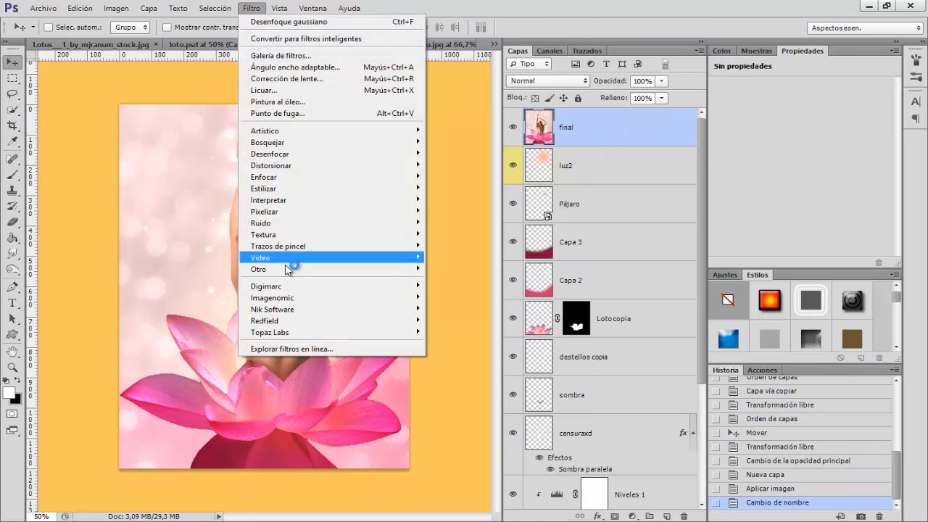
{"action": "mouse_move", "coordinate": [280, 334]}
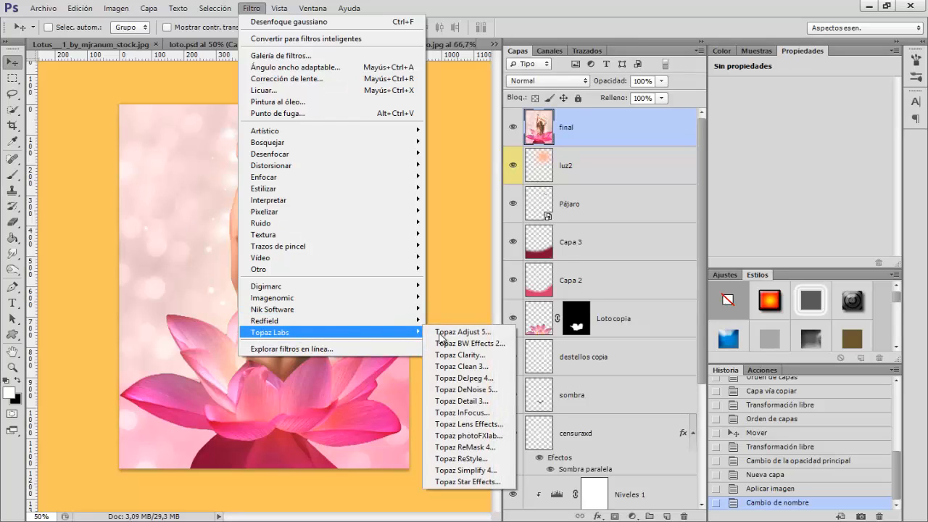
{"action": "left_click", "coordinate": [463, 334]}
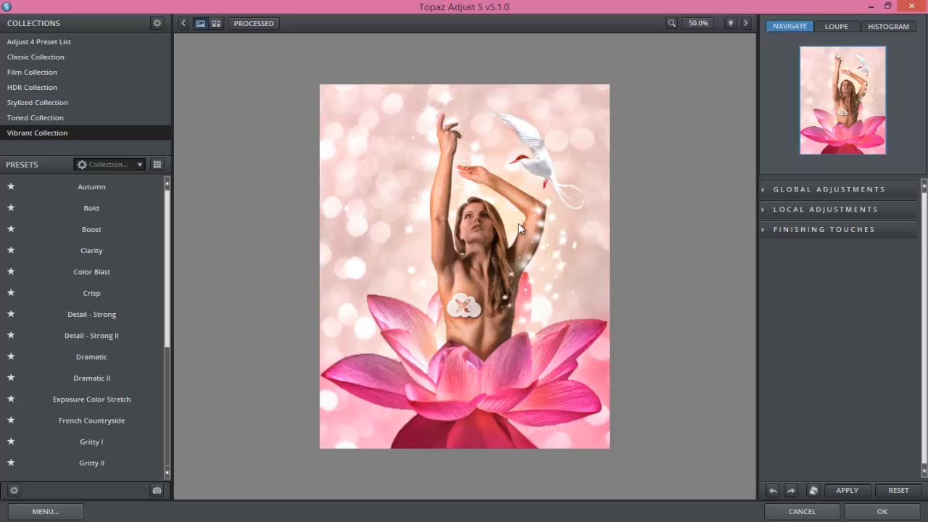
{"action": "mouse_move", "coordinate": [56, 213]}
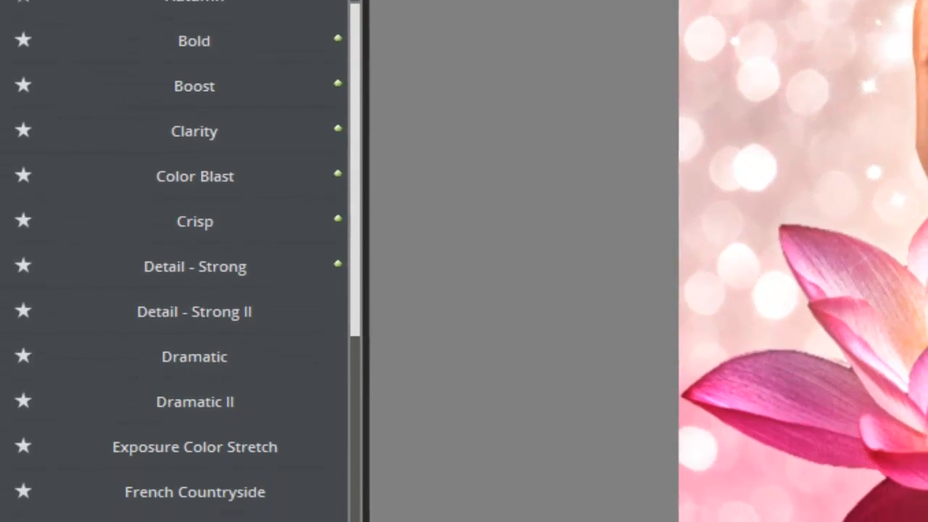
{"action": "left_click", "coordinate": [338, 113]}
{"action": "left_click", "coordinate": [262, 95]}
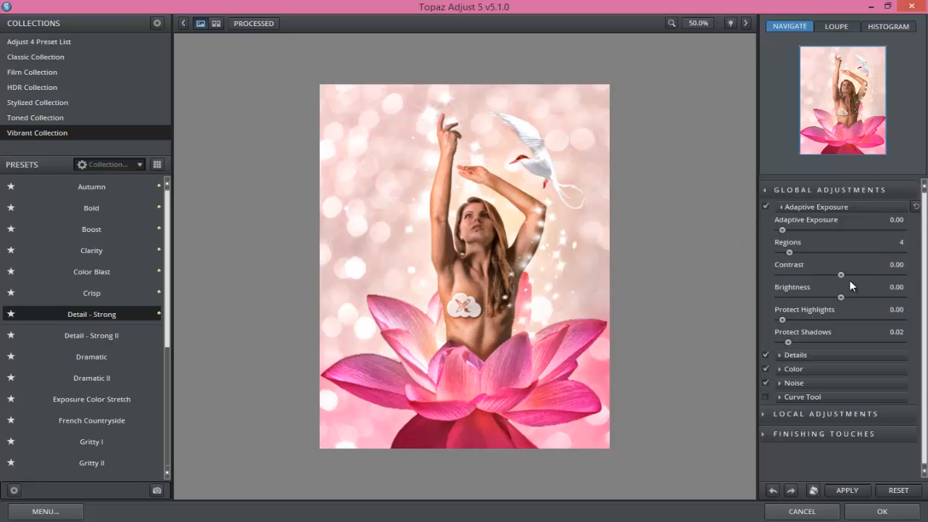
{"action": "left_click", "coordinate": [780, 355]}
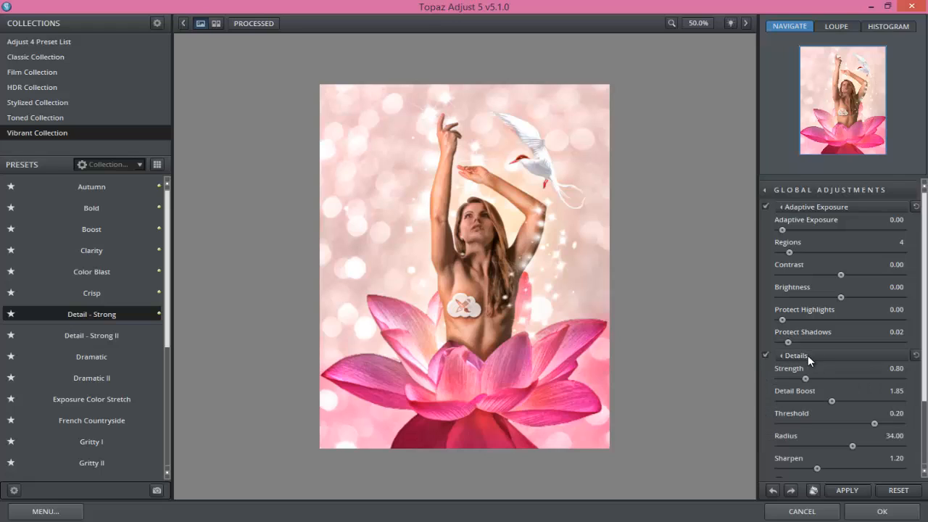
{"action": "left_click", "coordinate": [803, 375]}
{"action": "left_click", "coordinate": [889, 512]}
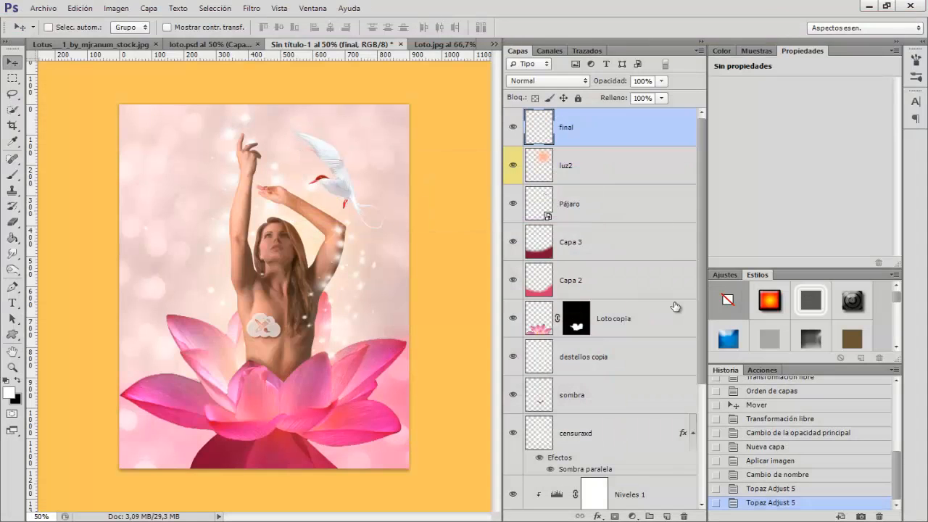
{"action": "left_click", "coordinate": [513, 129]}
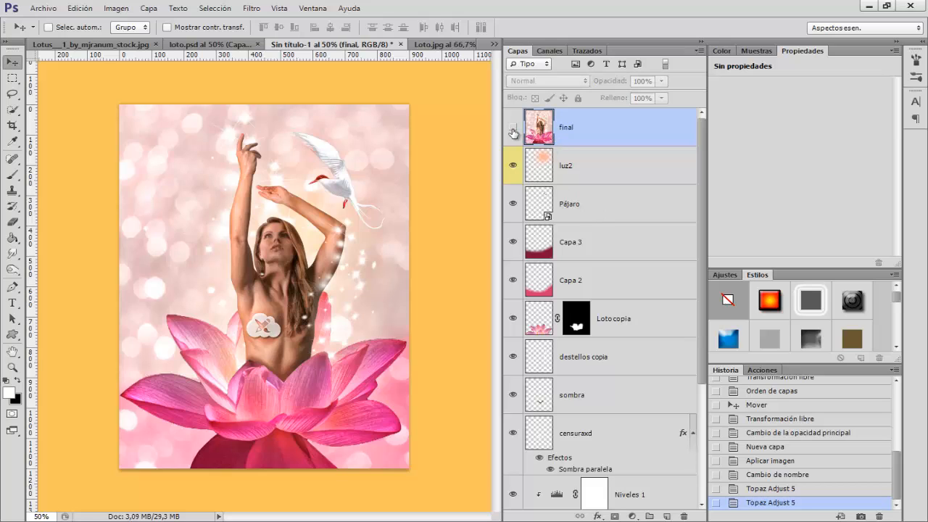
{"action": "left_click", "coordinate": [513, 129]}
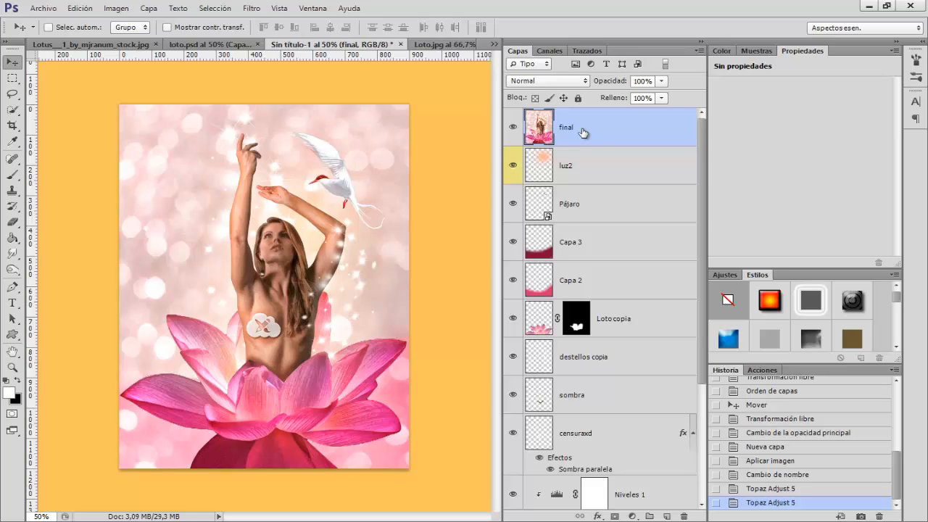
- Add an inverted black mask to the final layer and reveal the lotus petals with a soft round white brush
{"action": "left_click", "coordinate": [618, 516]}
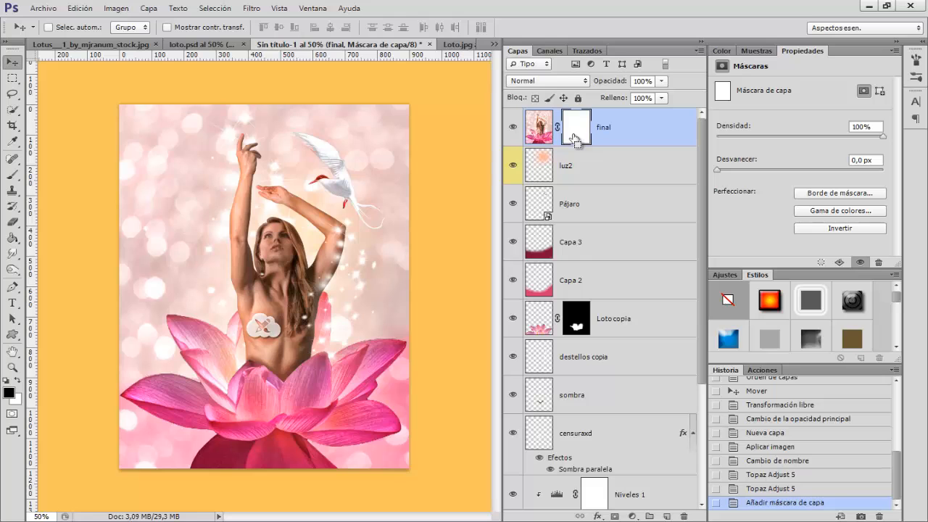
{"action": "key", "text": "ctrl+i"}
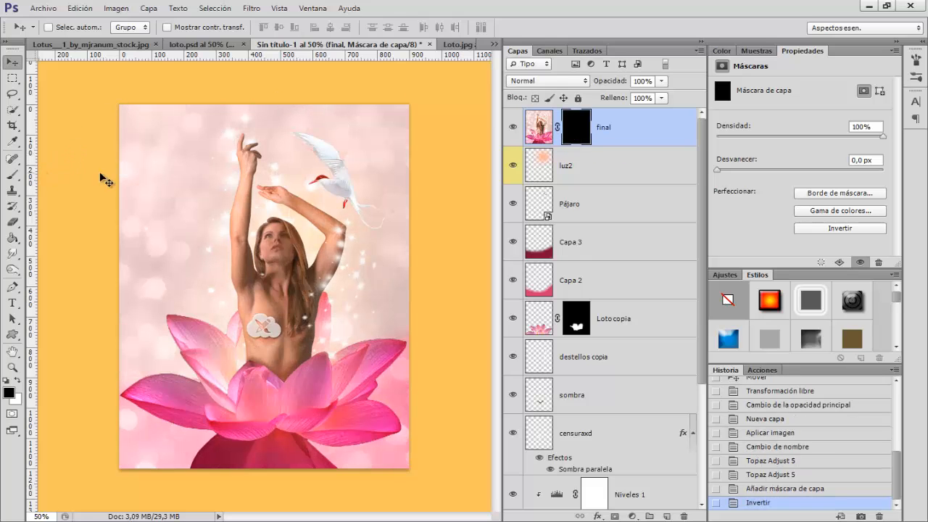
{"action": "left_click", "coordinate": [13, 176]}
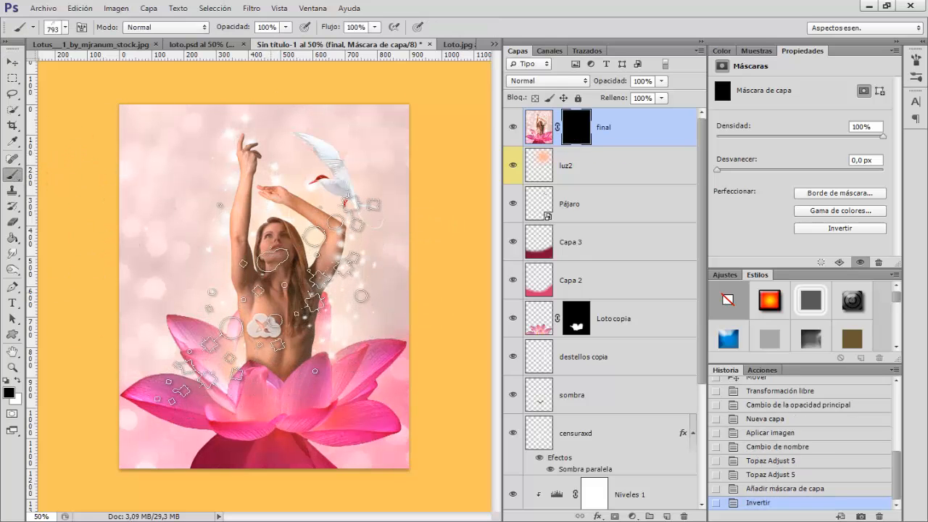
{"action": "right_click", "coordinate": [267, 266]}
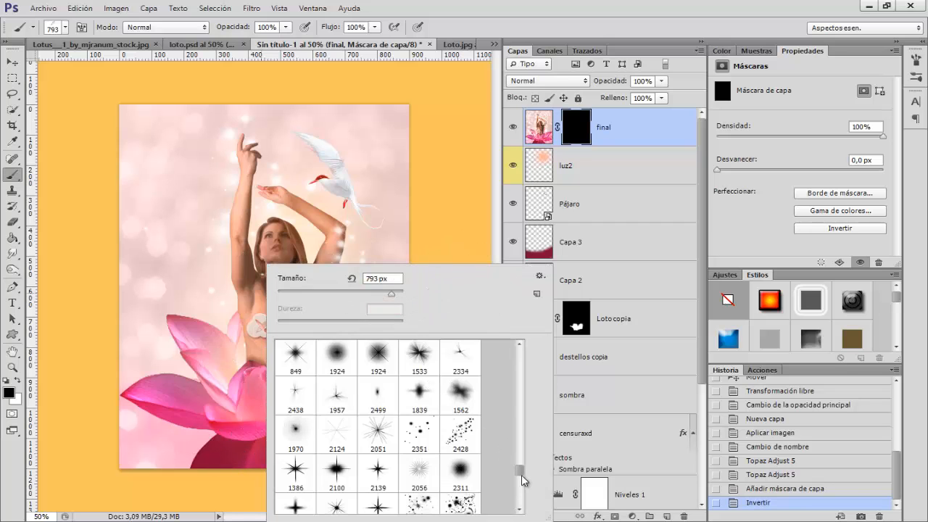
{"action": "left_click_drag", "start_coordinate": [528, 385], "coordinate": [529, 342]}
{"action": "left_click", "coordinate": [302, 357]}
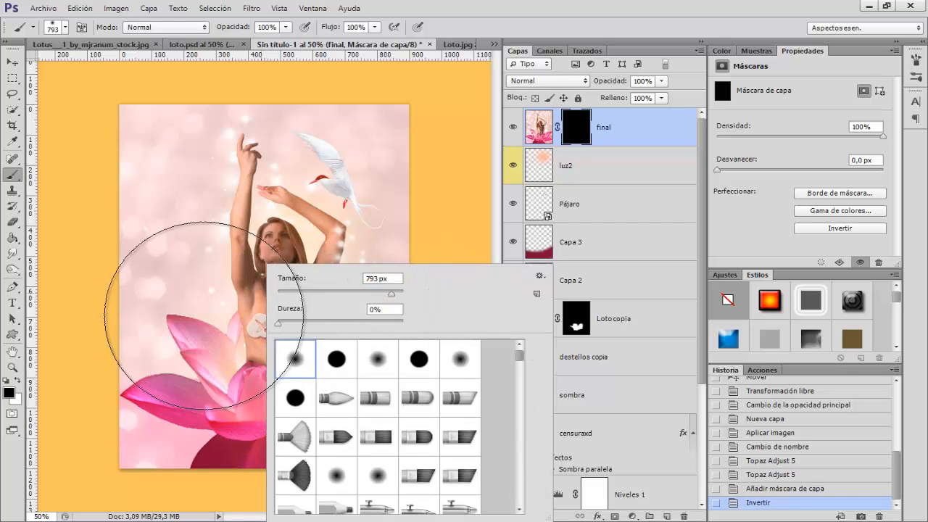
{"action": "mouse_move", "coordinate": [202, 313]}
{"action": "left_mouse_down"}
{"action": "mouse_move", "coordinate": [127, 312]}
{"action": "mouse_move", "coordinate": [94, 325]}
{"action": "left_mouse_up"}
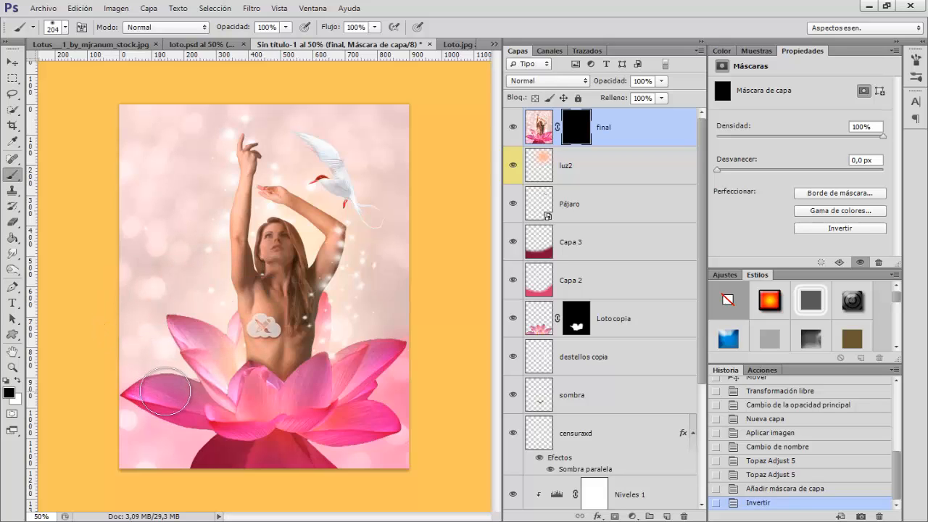
{"action": "left_click", "coordinate": [17, 382]}
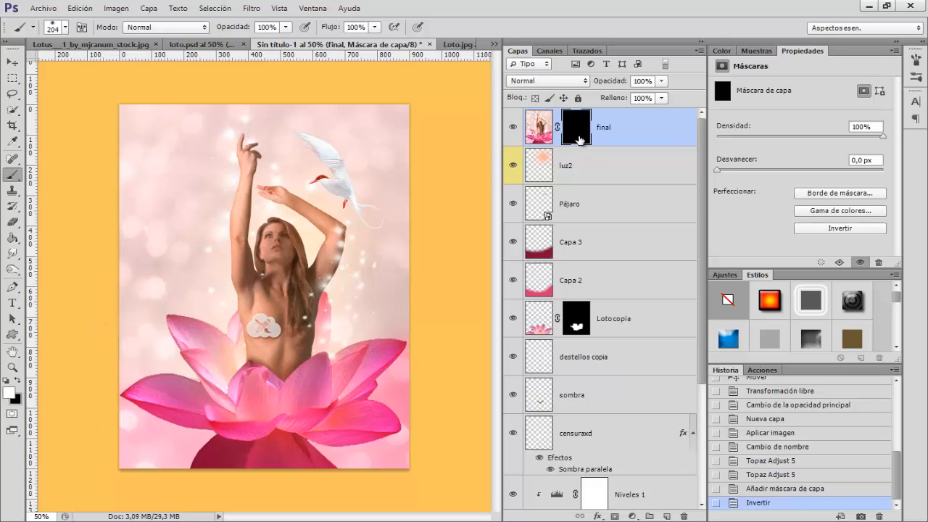
{"action": "left_click_drag", "start_coordinate": [343, 215], "coordinate": [342, 215]}
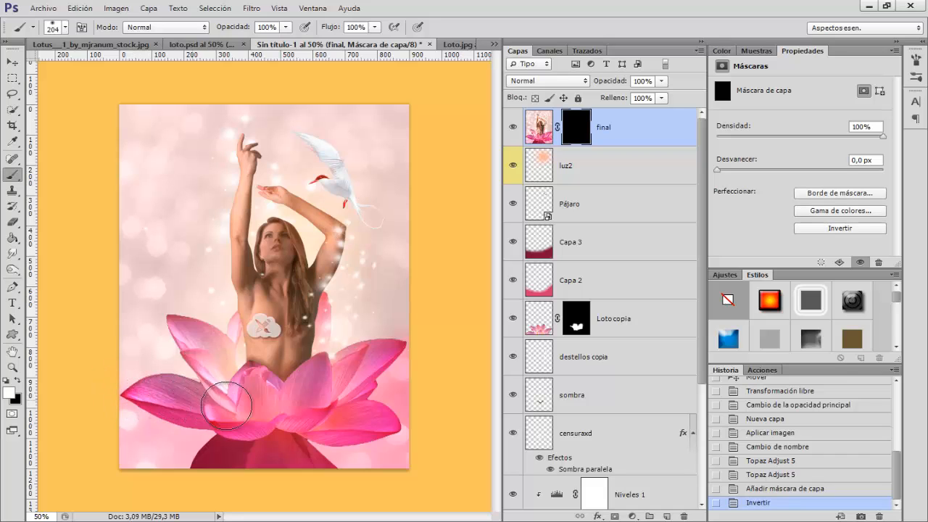
{"action": "mouse_move", "coordinate": [237, 382]}
{"action": "left_mouse_down"}
{"action": "mouse_move", "coordinate": [264, 404]}
{"action": "mouse_move", "coordinate": [308, 390]}
{"action": "mouse_move", "coordinate": [326, 396]}
{"action": "mouse_move", "coordinate": [365, 372]}
{"action": "mouse_move", "coordinate": [359, 421]}
{"action": "mouse_move", "coordinate": [284, 427]}
{"action": "mouse_move", "coordinate": [270, 389]}
{"action": "left_mouse_up"}
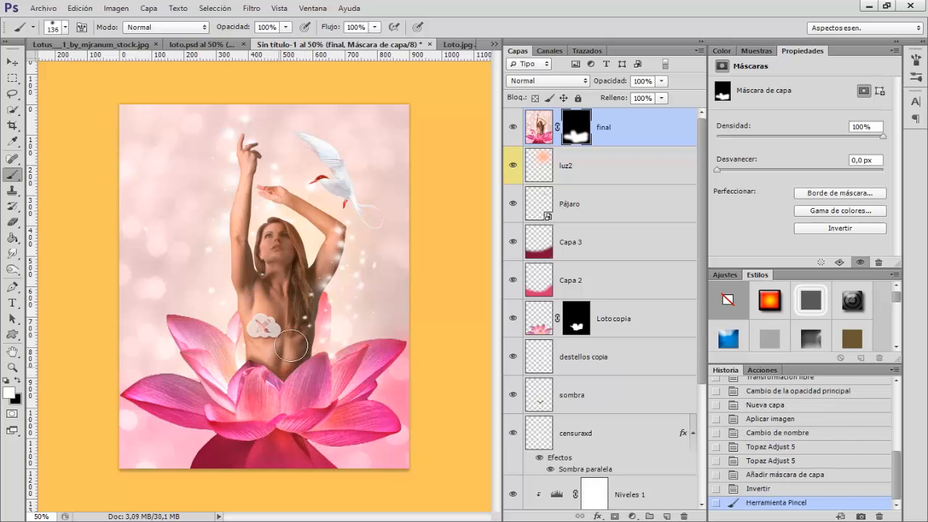
- Paint white on the final layer's mask over the woman's torso, arms and hands and over the bird
{"action": "mouse_move", "coordinate": [298, 335]}
{"action": "left_mouse_down"}
{"action": "mouse_move", "coordinate": [267, 352]}
{"action": "mouse_move", "coordinate": [261, 309]}
{"action": "mouse_move", "coordinate": [288, 317]}
{"action": "mouse_move", "coordinate": [266, 328]}
{"action": "left_mouse_up"}
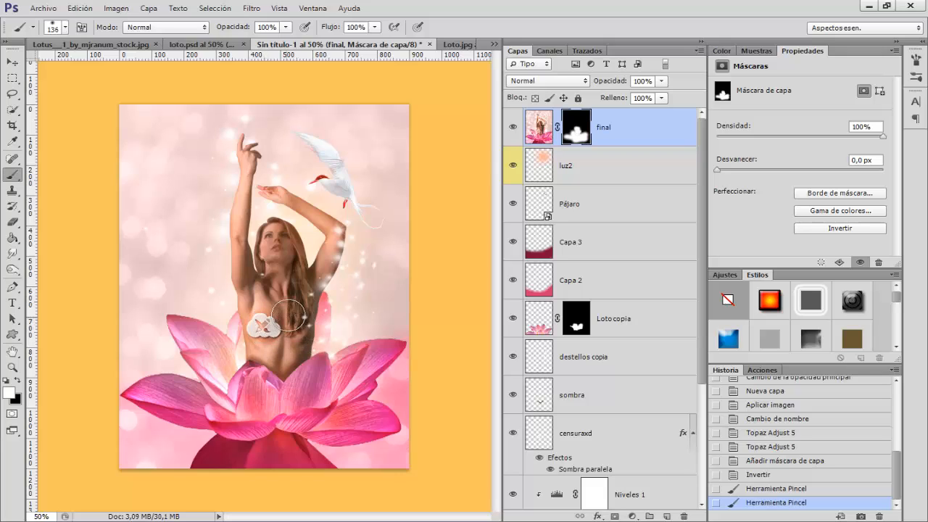
{"action": "left_click_drag", "start_coordinate": [299, 310], "coordinate": [286, 308]}
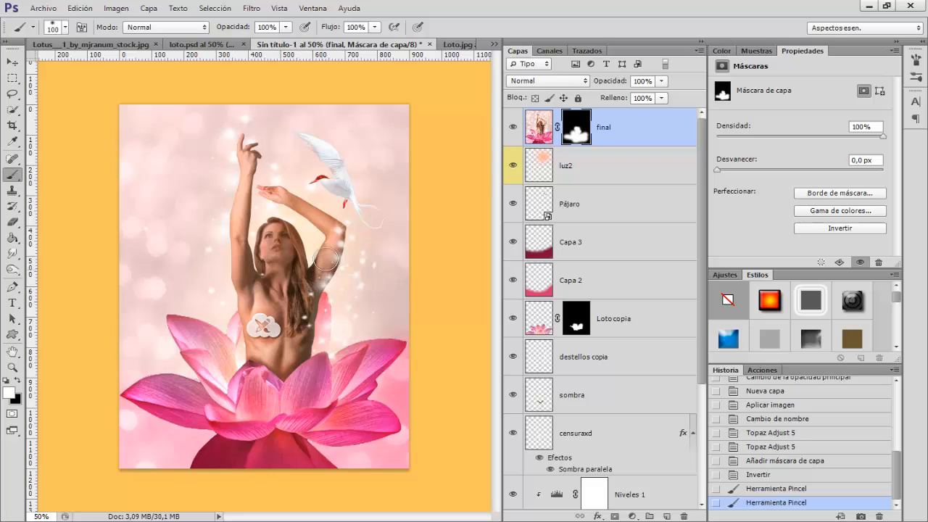
{"action": "mouse_move", "coordinate": [265, 190]}
{"action": "left_mouse_down"}
{"action": "mouse_move", "coordinate": [278, 209]}
{"action": "mouse_move", "coordinate": [251, 176]}
{"action": "mouse_move", "coordinate": [253, 144]}
{"action": "left_mouse_up"}
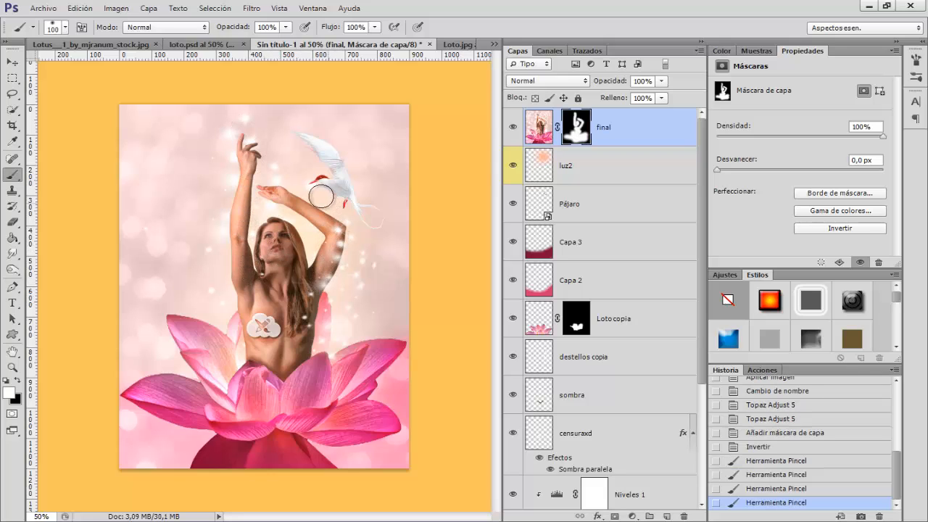
{"action": "left_click_drag", "start_coordinate": [321, 148], "coordinate": [336, 194]}
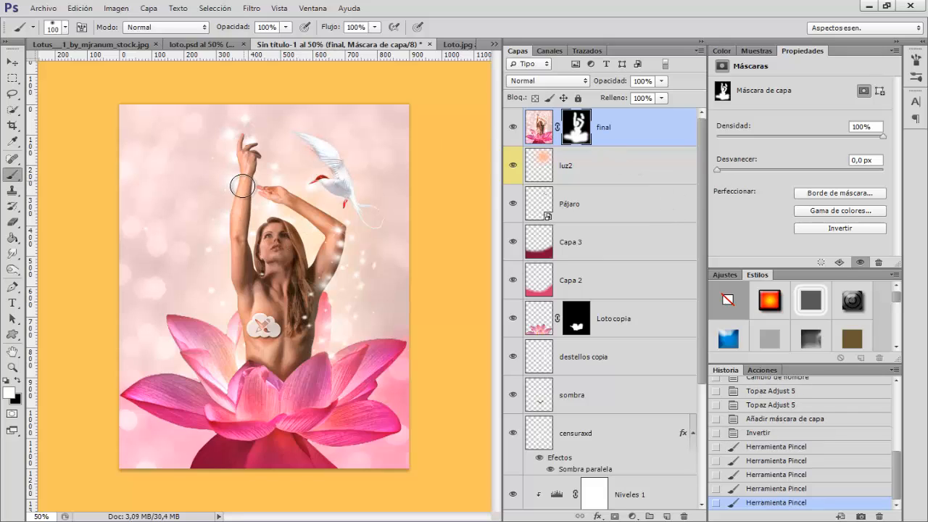
{"action": "left_click_drag", "start_coordinate": [236, 244], "coordinate": [284, 341]}
{"action": "left_click_drag", "start_coordinate": [346, 202], "coordinate": [334, 157]}
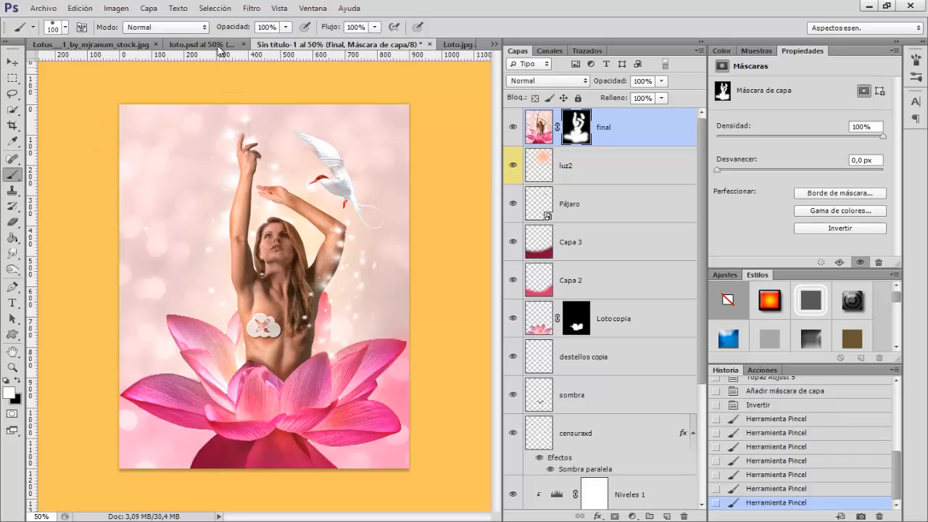
- Partly reveal the filtered bokeh background by painting white on the mask with a large brush at 32% opacity
{"action": "mouse_move", "coordinate": [160, 205]}
{"action": "left_mouse_down"}
{"action": "mouse_move", "coordinate": [174, 206]}
{"action": "mouse_move", "coordinate": [190, 167]}
{"action": "left_mouse_up"}
{"action": "left_click_drag", "start_coordinate": [235, 31], "coordinate": [200, 29]}
{"action": "type", "text": "32"}
{"action": "left_click_drag", "start_coordinate": [167, 182], "coordinate": [242, 184]}
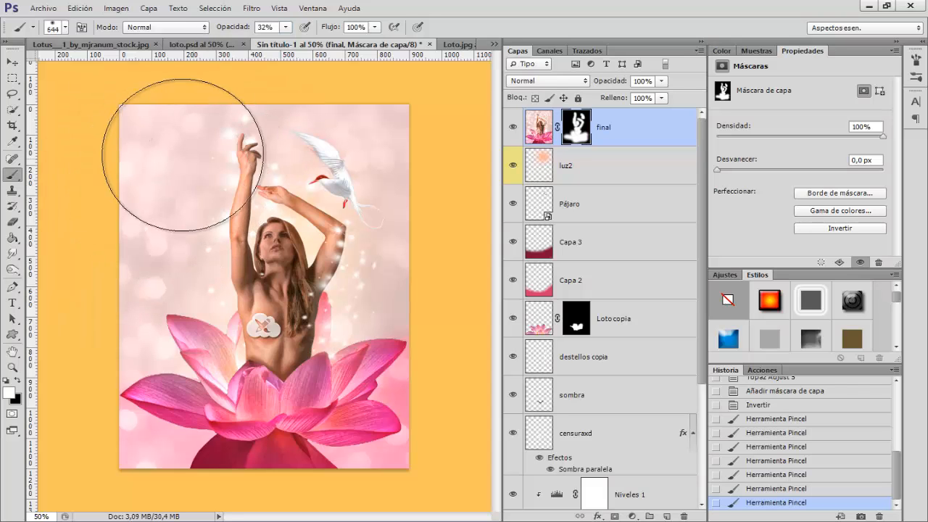
{"action": "left_click_drag", "start_coordinate": [142, 140], "coordinate": [125, 296]}
{"action": "left_click_drag", "start_coordinate": [394, 99], "coordinate": [435, 165]}
{"action": "left_click_drag", "start_coordinate": [309, 207], "coordinate": [271, 206]}
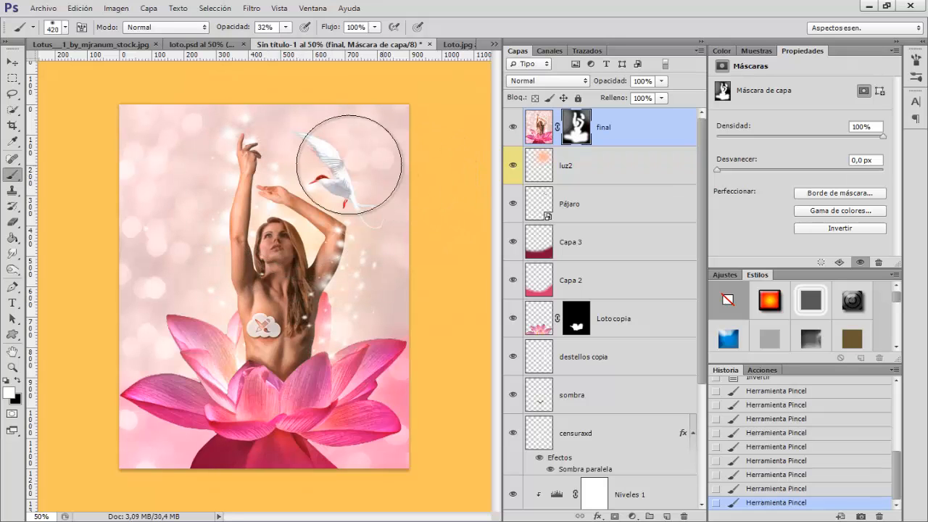
- Paint black at 32% opacity on the mask around the raised hand and compare the image with the final layer hidden
{"action": "key", "text": "x"}
{"action": "mouse_move", "coordinate": [278, 174]}
{"action": "left_mouse_down"}
{"action": "mouse_move", "coordinate": [215, 154]}
{"action": "mouse_move", "coordinate": [225, 173]}
{"action": "mouse_move", "coordinate": [228, 145]}
{"action": "mouse_move", "coordinate": [243, 130]}
{"action": "left_mouse_up"}
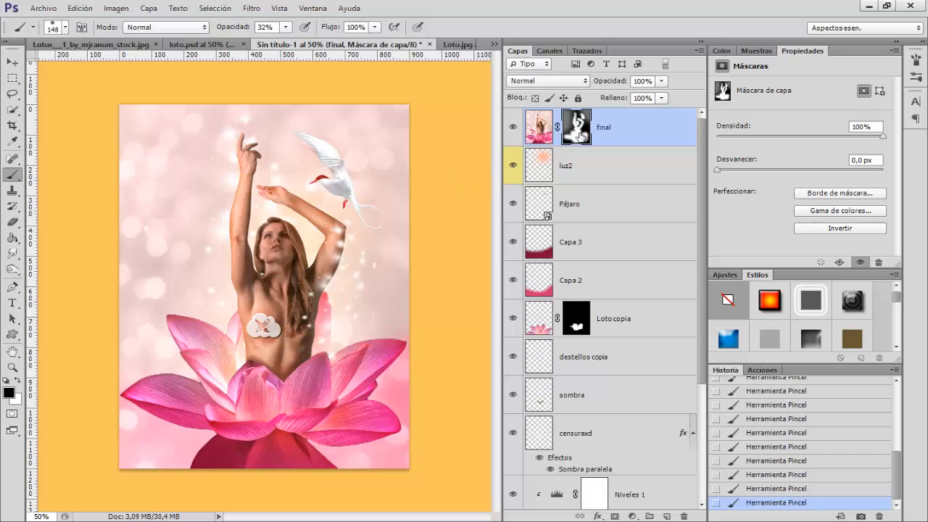
{"action": "left_click", "coordinate": [513, 128]}
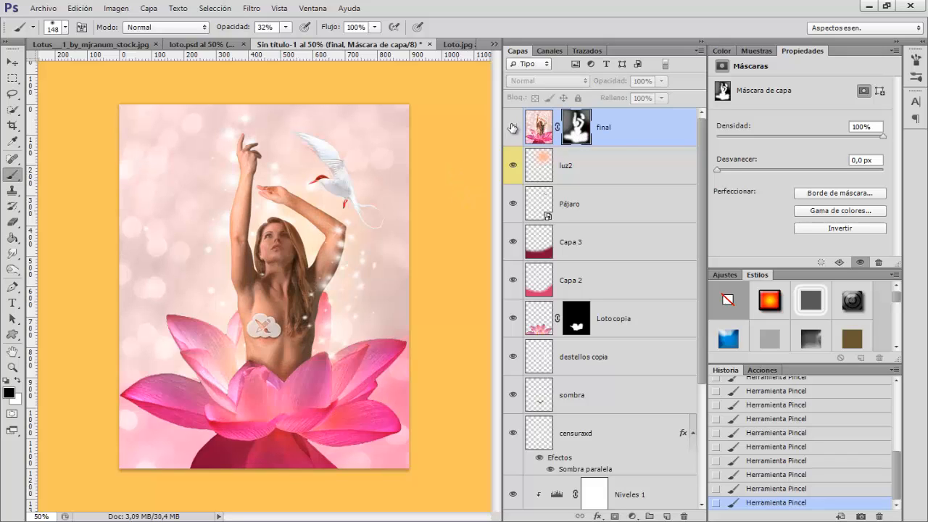
{"action": "left_click", "coordinate": [513, 128]}
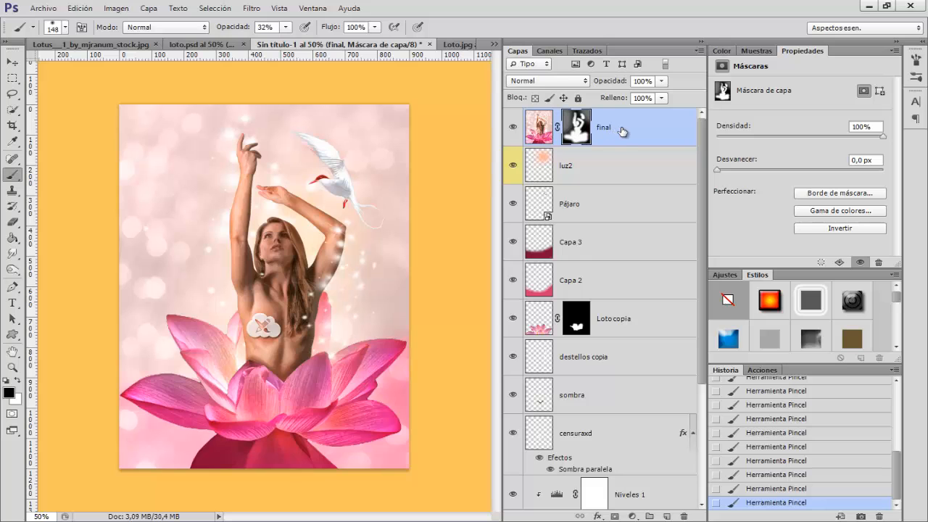
- Place Textura luces.png from the Materiales Flor de loto folder above the final layer
{"action": "left_click", "coordinate": [45, 8]}
{"action": "left_click", "coordinate": [61, 206]}
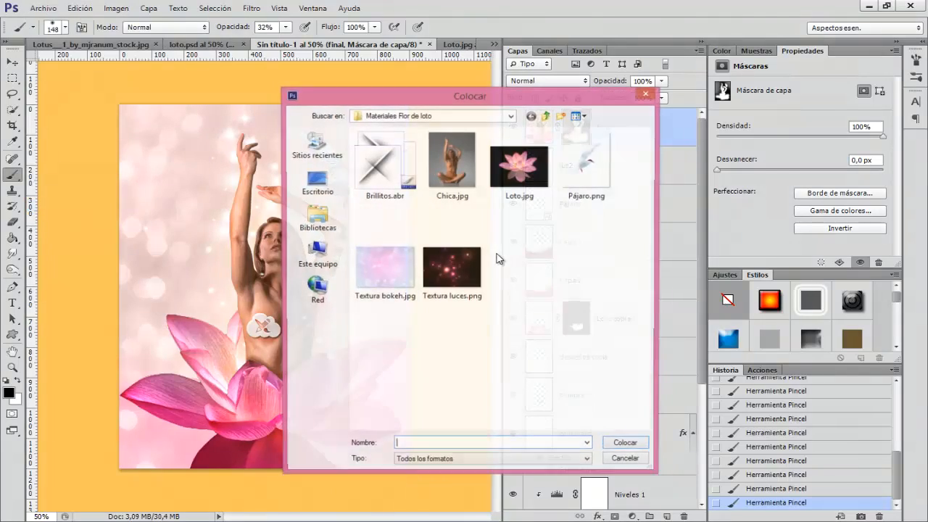
{"action": "left_click", "coordinate": [463, 286]}
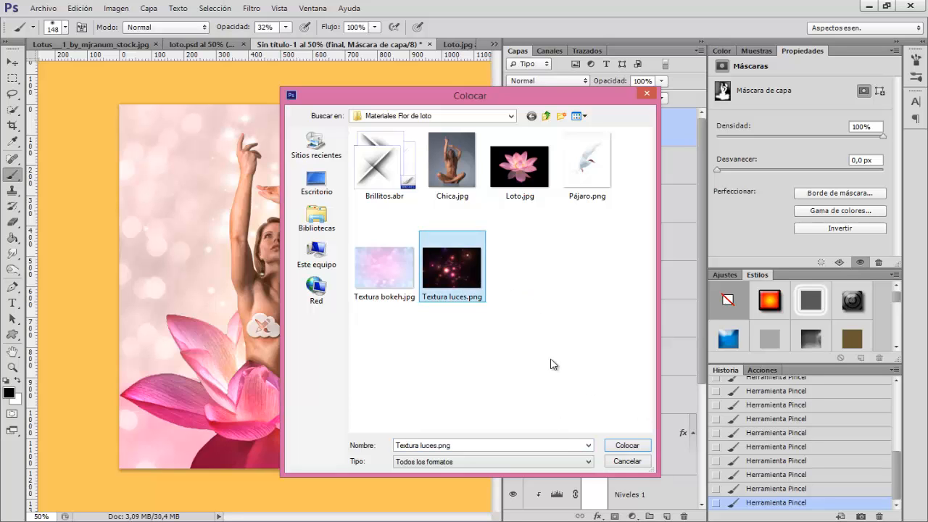
{"action": "left_click", "coordinate": [623, 446]}
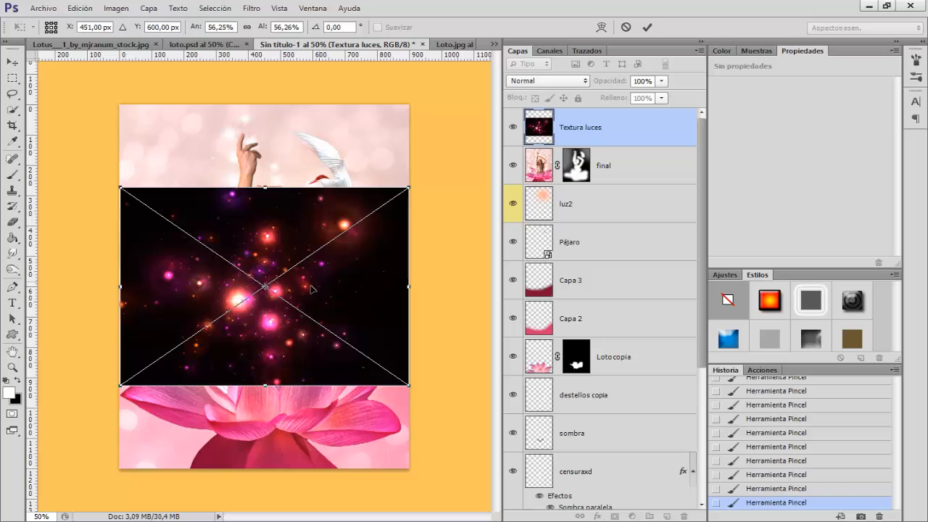
- Rotate the placed lights texture 90° clockwise and scale it proportionally to about 89.7% so it covers the whole canvas
{"action": "right_click", "coordinate": [298, 303]}
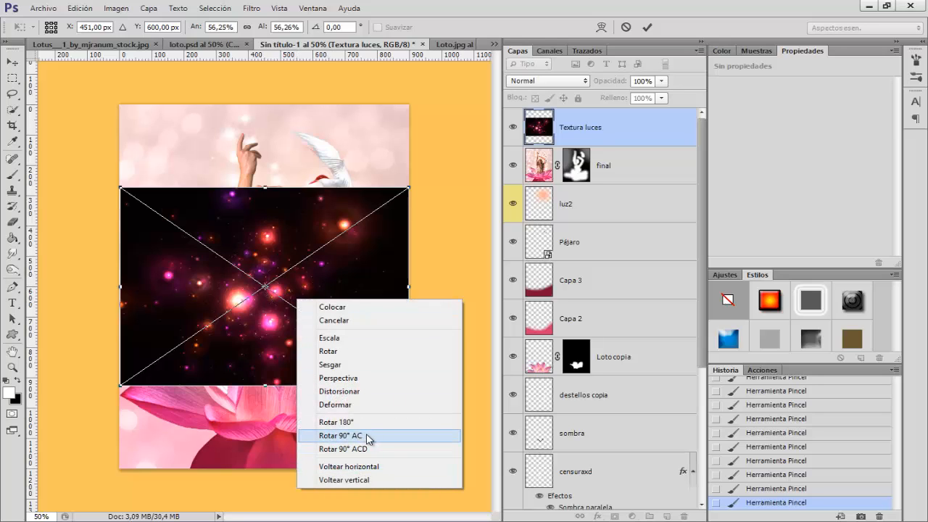
{"action": "left_click", "coordinate": [361, 437]}
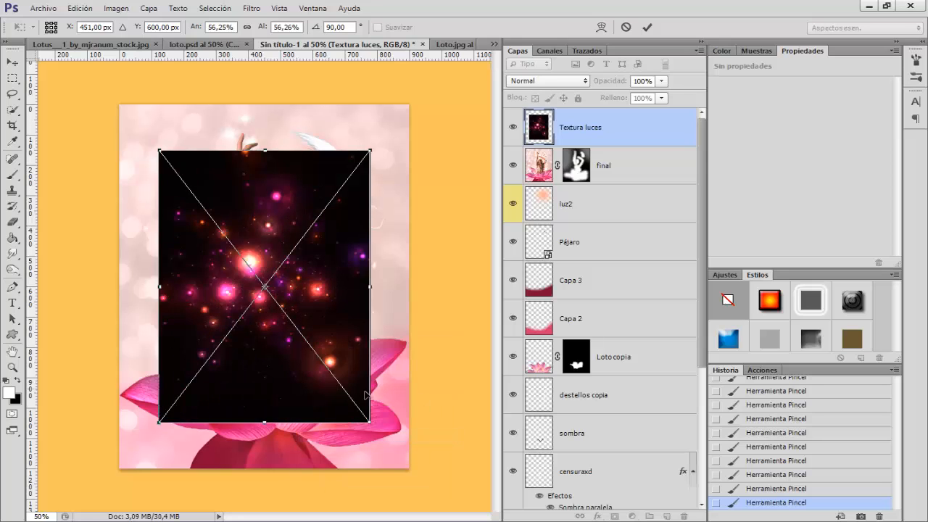
{"action": "left_click_drag", "start_coordinate": [374, 422], "coordinate": [439, 503]}
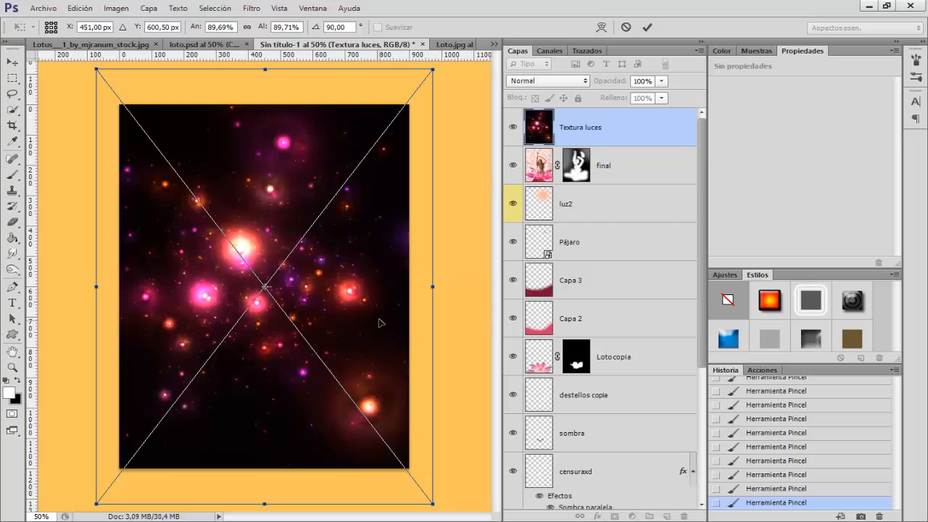
{"action": "key", "text": "Return"}
- Set the Textura luces layer's blend mode to Trama and move it up so its brightest light falls on the raised hand
{"action": "left_click", "coordinate": [548, 81]}
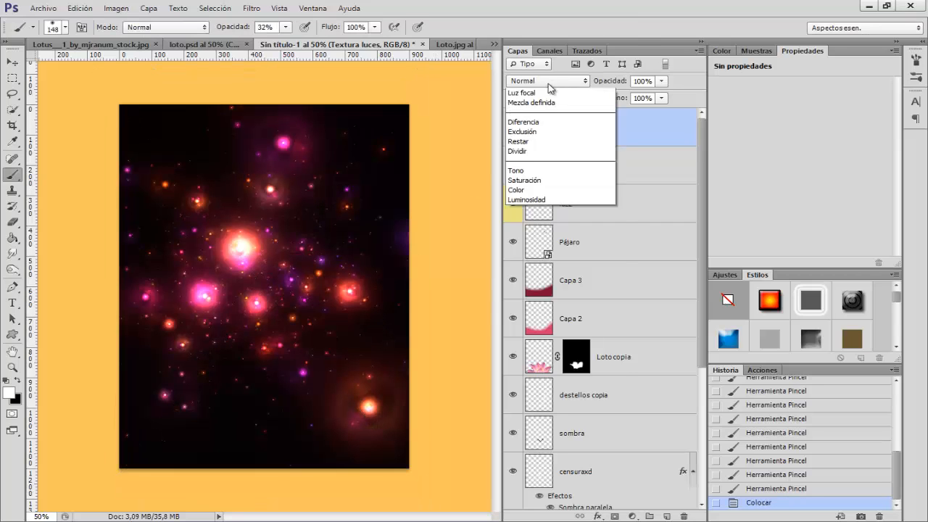
{"action": "left_click", "coordinate": [527, 191]}
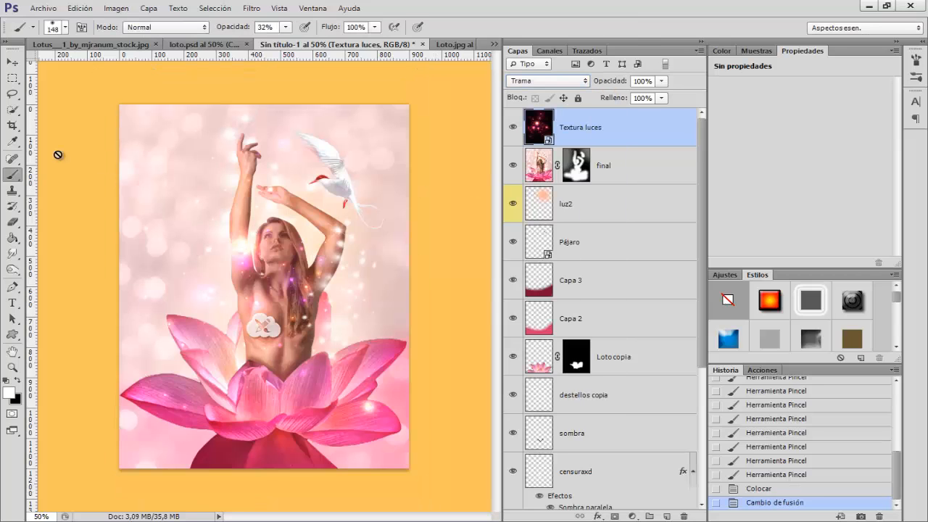
{"action": "left_click", "coordinate": [12, 61]}
{"action": "left_click_drag", "start_coordinate": [244, 265], "coordinate": [279, 181]}
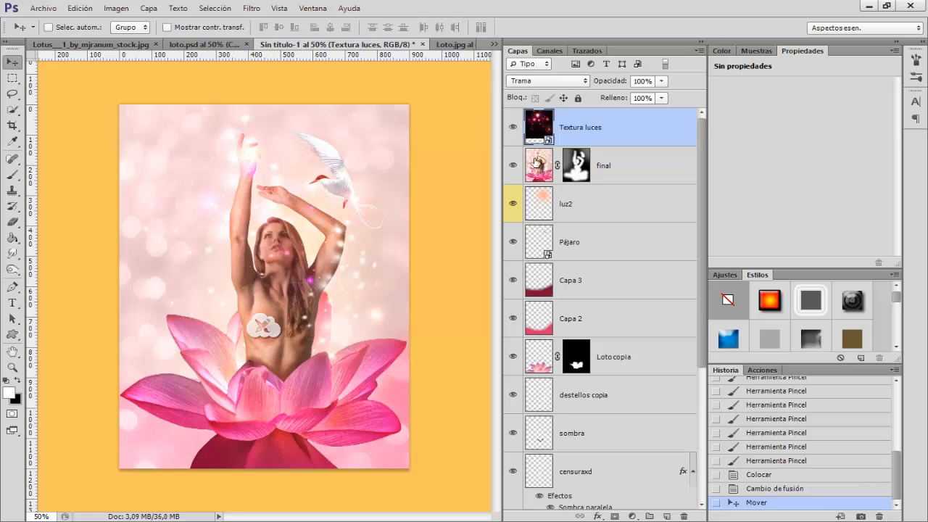
- Add a mask to the Textura luces layer and paint black over the woman's face with a soft 88 px brush at 100% opacity
{"action": "left_click", "coordinate": [615, 516]}
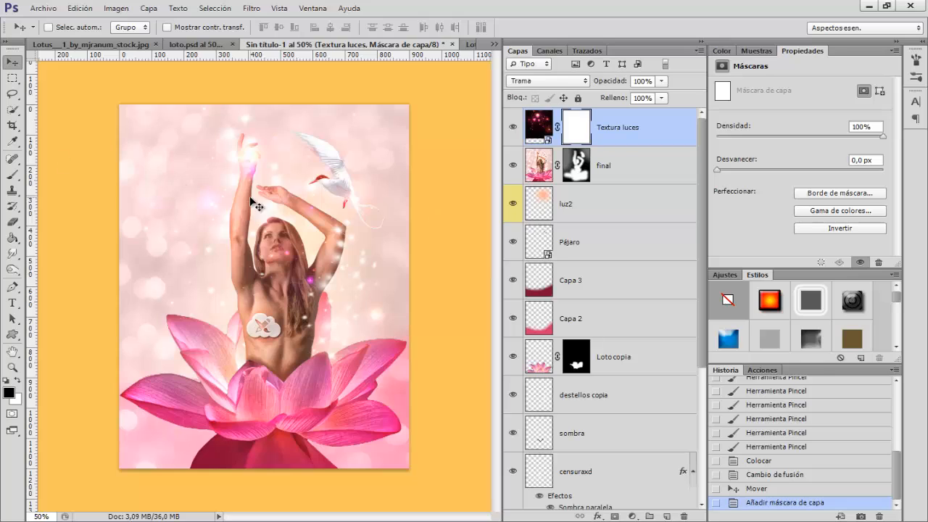
{"action": "left_click", "coordinate": [12, 175]}
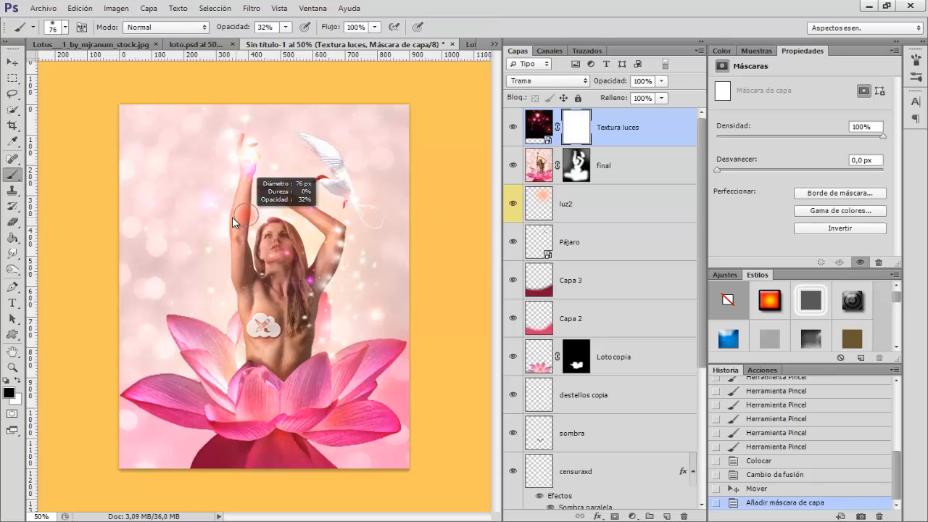
{"action": "left_click_drag", "start_coordinate": [233, 218], "coordinate": [227, 218]}
{"action": "left_click_drag", "start_coordinate": [235, 30], "coordinate": [318, 24]}
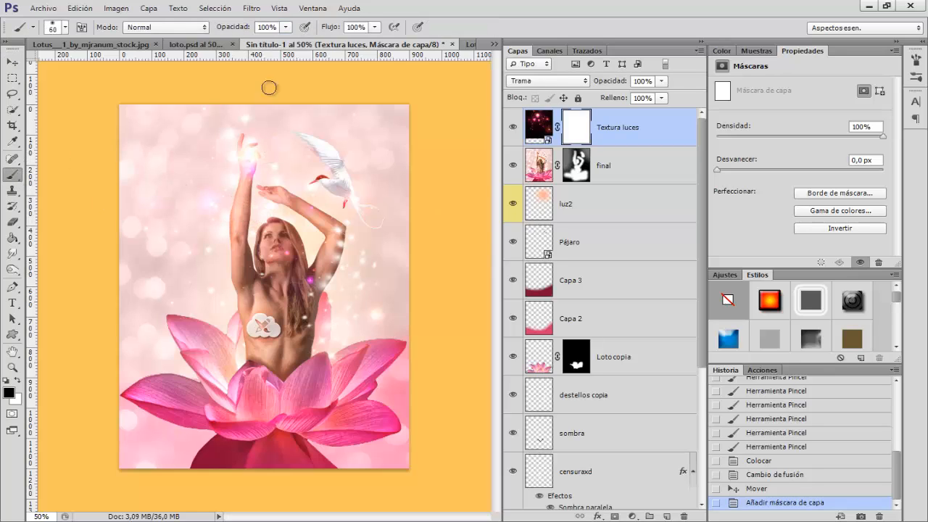
{"action": "left_click_drag", "start_coordinate": [248, 160], "coordinate": [258, 160]}
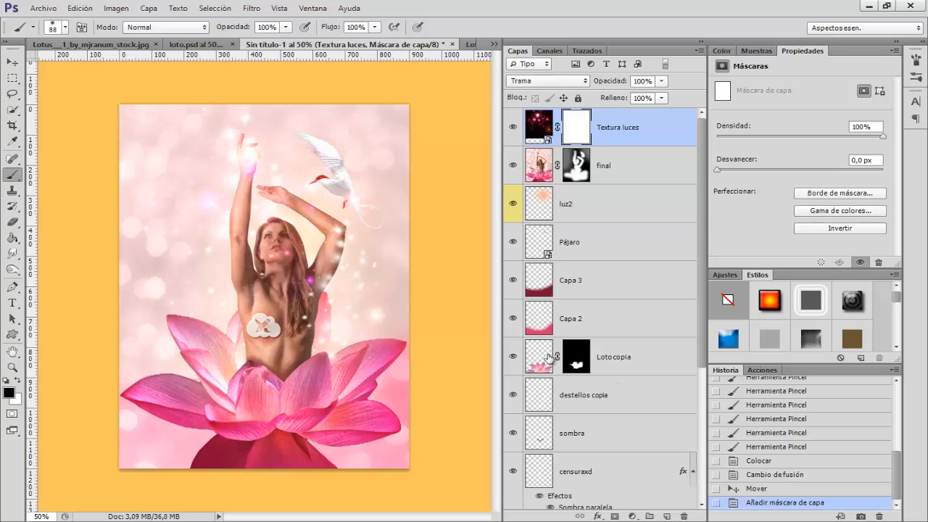
{"action": "left_click", "coordinate": [274, 258]}
{"action": "left_click", "coordinate": [290, 253]}
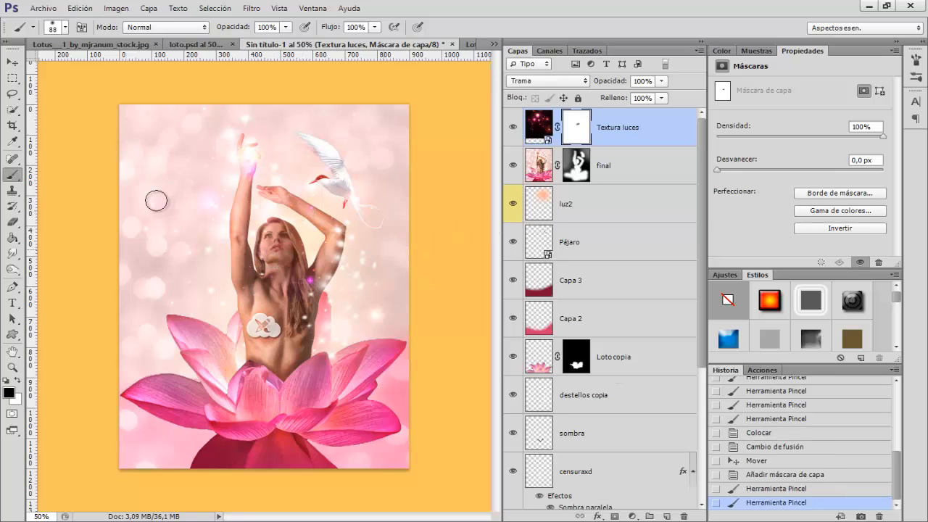
- Load the Chica mask as a selection, paint black over the raised hand on the Textura luces mask, and deselect
{"action": "scroll", "coordinate": [599, 354], "scroll_direction": "down", "scroll_amount": 3}
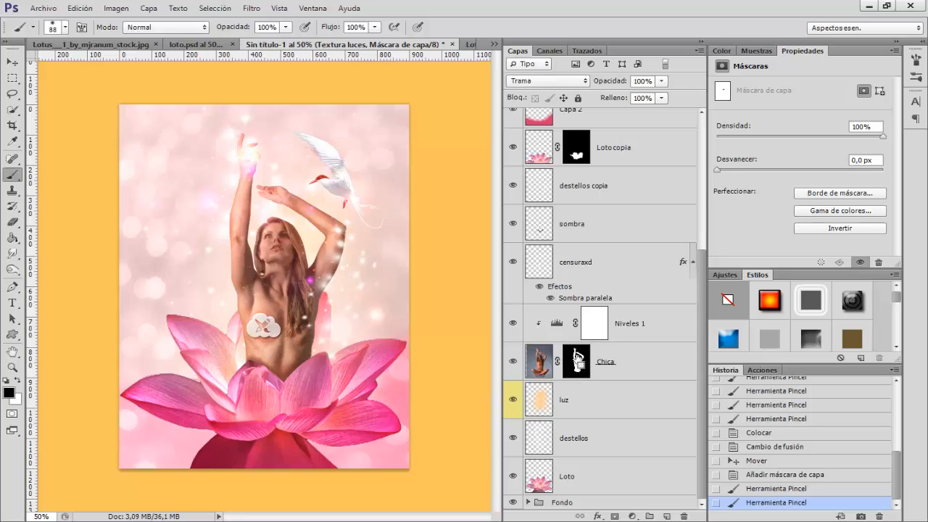
{"action": "left_click", "coordinate": [578, 360], "text": "ctrl"}
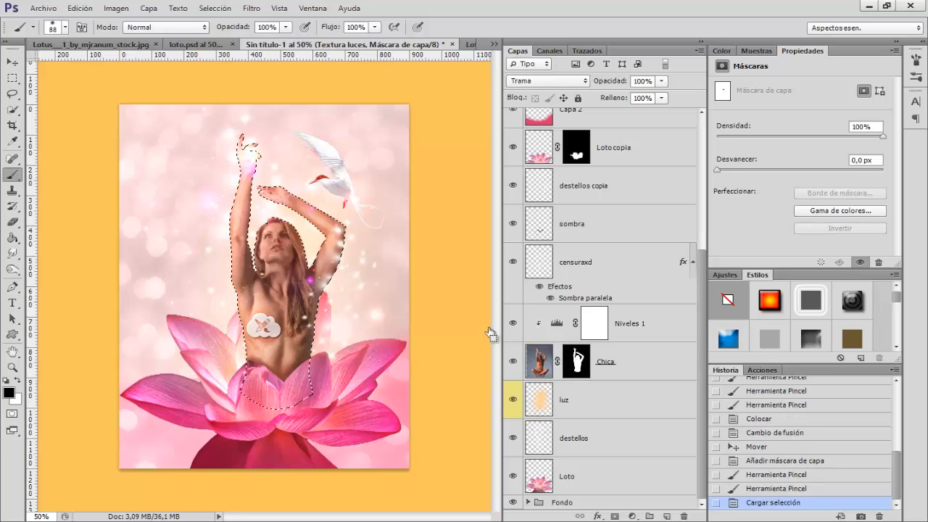
{"action": "scroll", "coordinate": [601, 201], "scroll_direction": "up", "scroll_amount": 4}
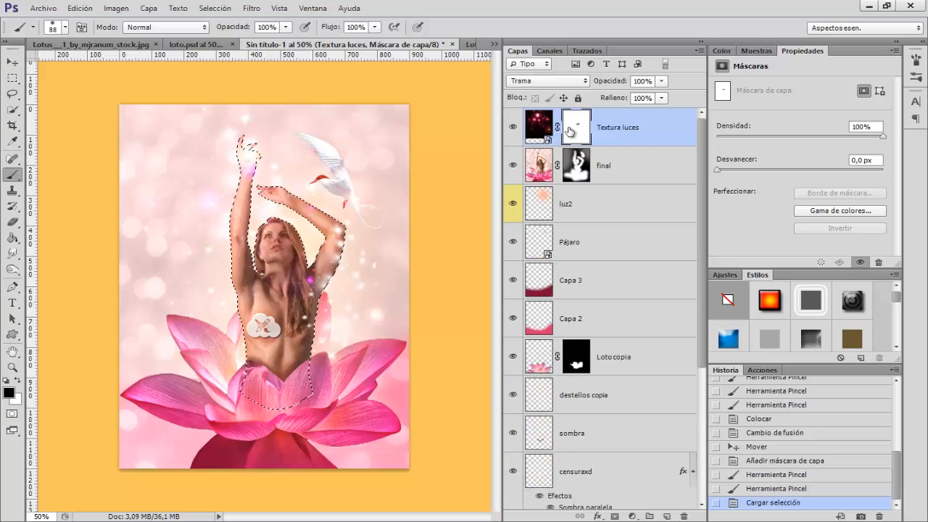
{"action": "mouse_move", "coordinate": [228, 150]}
{"action": "left_mouse_down"}
{"action": "mouse_move", "coordinate": [246, 163]}
{"action": "mouse_move", "coordinate": [259, 154]}
{"action": "left_mouse_up"}
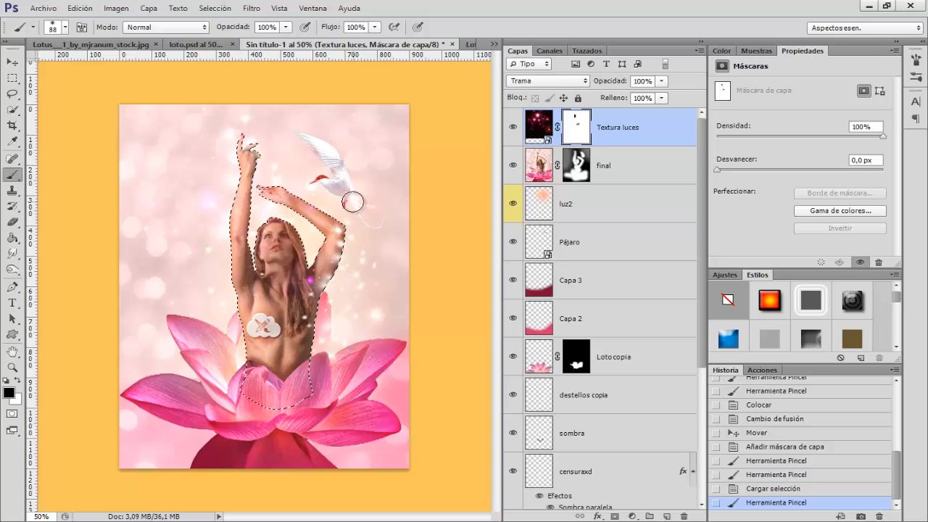
{"action": "key", "text": "ctrl+d"}
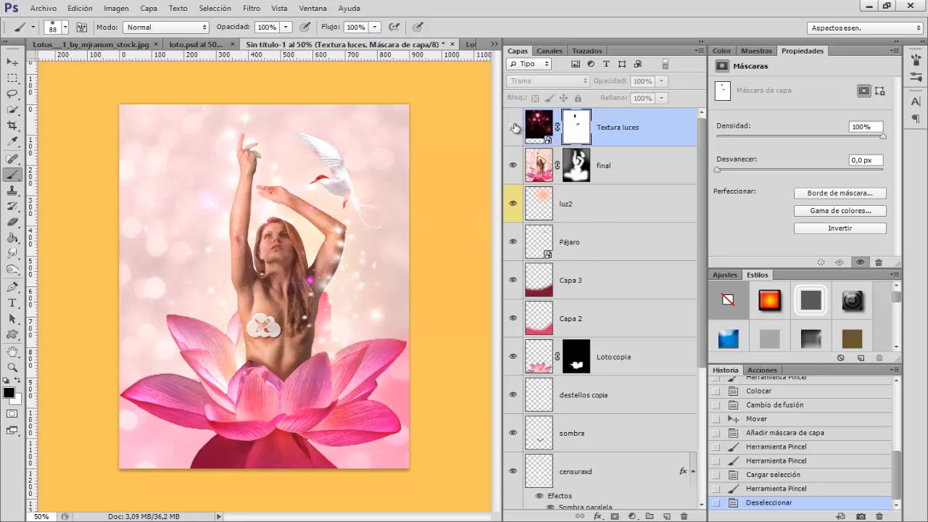
- Compare the composite with the Textura luces layer hidden and shown
{"action": "left_click", "coordinate": [514, 127]}
{"action": "left_click", "coordinate": [514, 127]}
{"action": "left_click", "coordinate": [514, 127]}
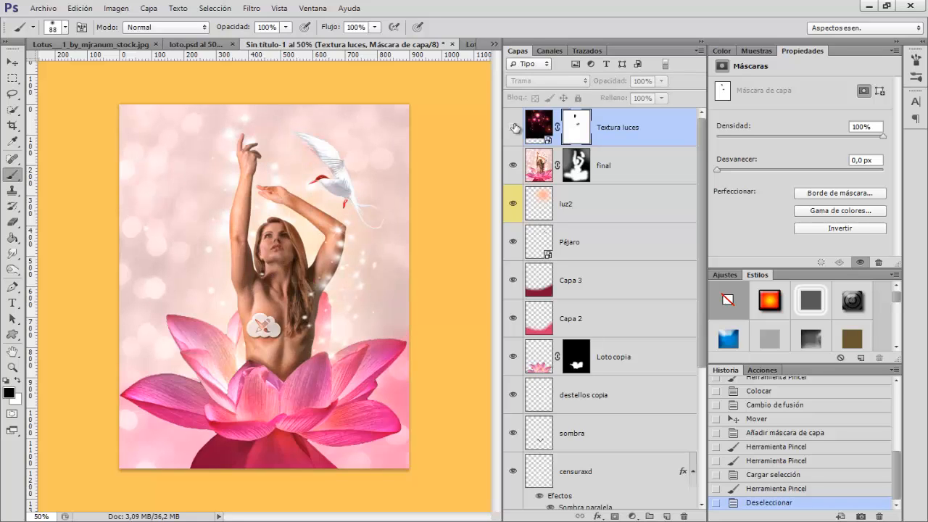
{"action": "left_click", "coordinate": [514, 127]}
{"action": "left_click", "coordinate": [513, 127]}
{"action": "left_click", "coordinate": [514, 127]}
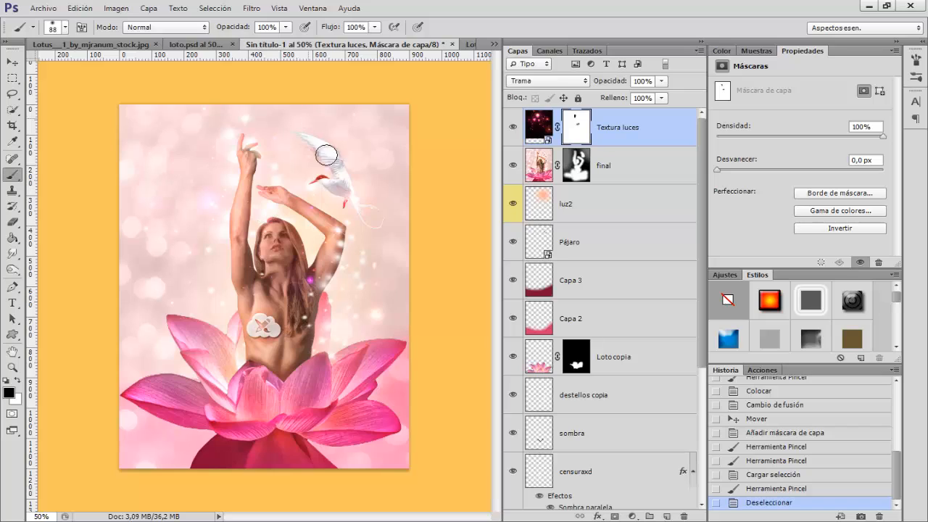
{"action": "left_click", "coordinate": [513, 127]}
{"action": "left_click", "coordinate": [512, 128]}
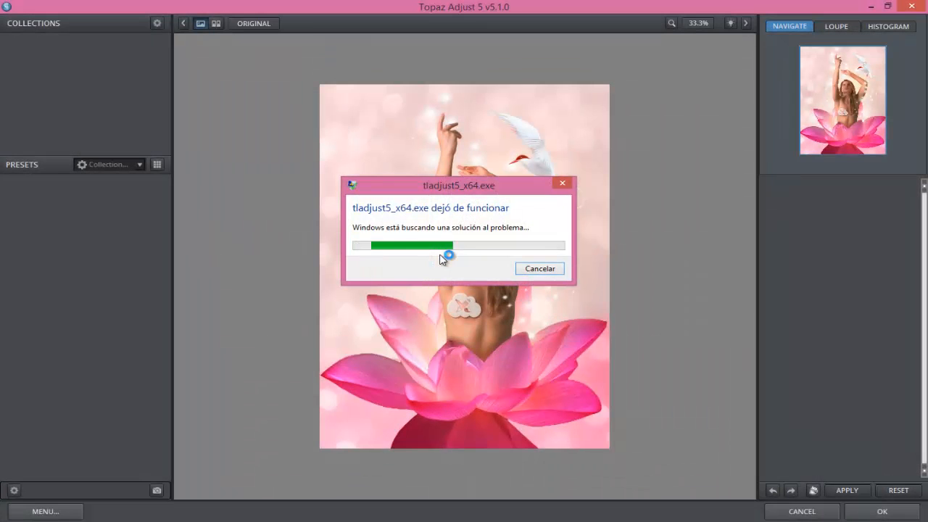
- Cancel the Windows problem search for the Topaz Adjust 5 filter
{"action": "left_click", "coordinate": [540, 268]}
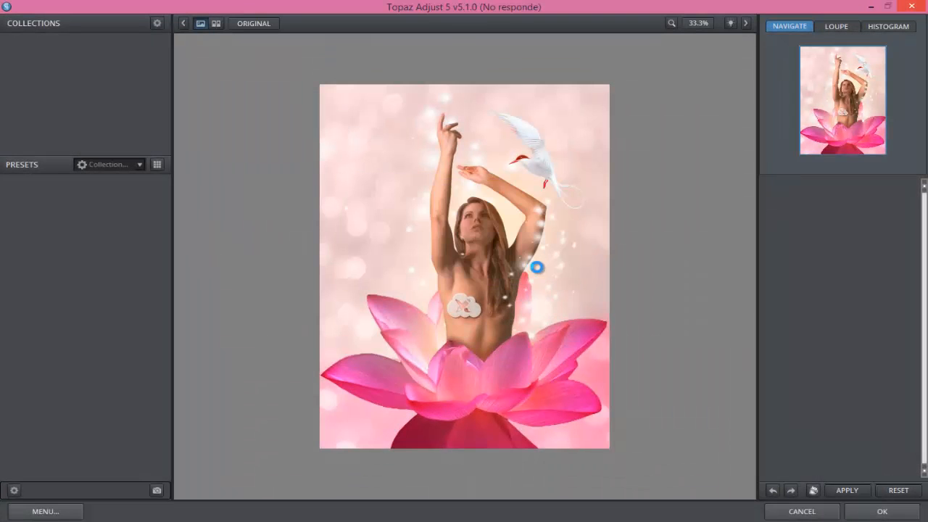